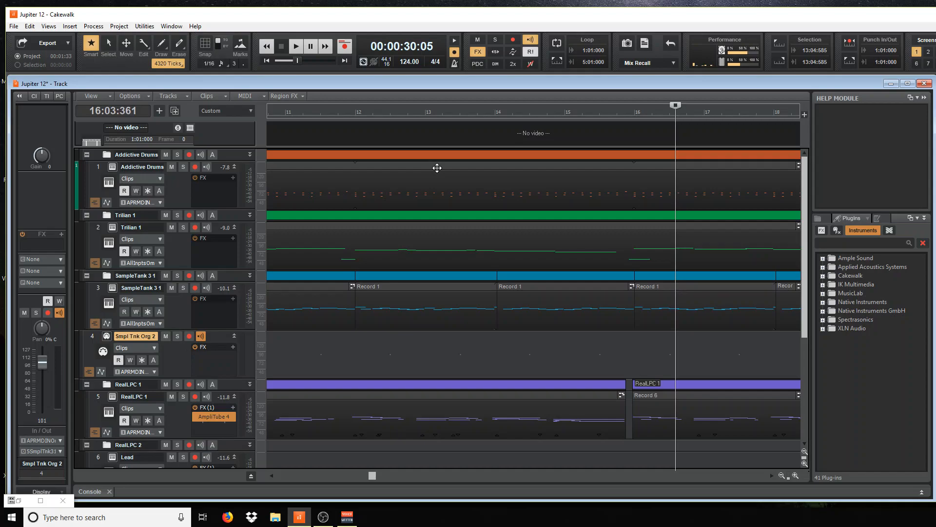
- Hide the video thumbnail pane above the Addictive Drums track
left_click_drag(440, 147, 447, 128)
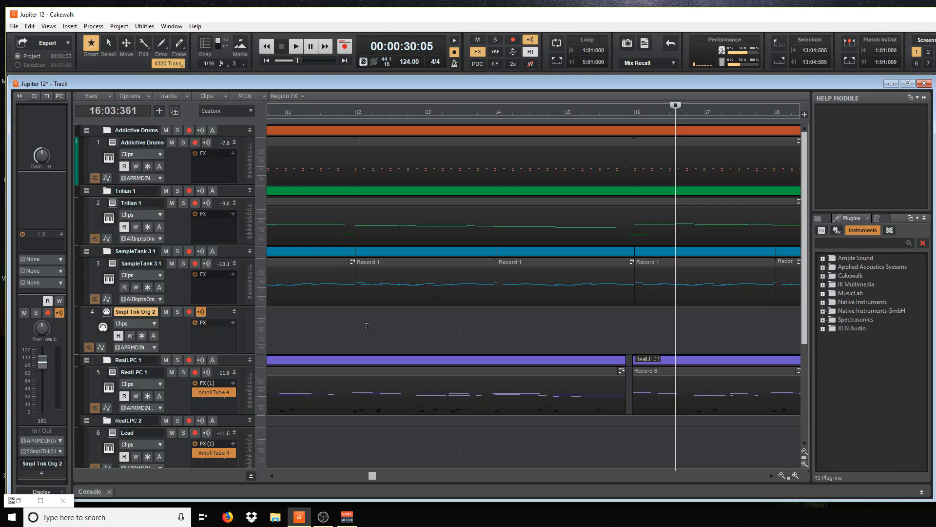
key("ctrl+s")
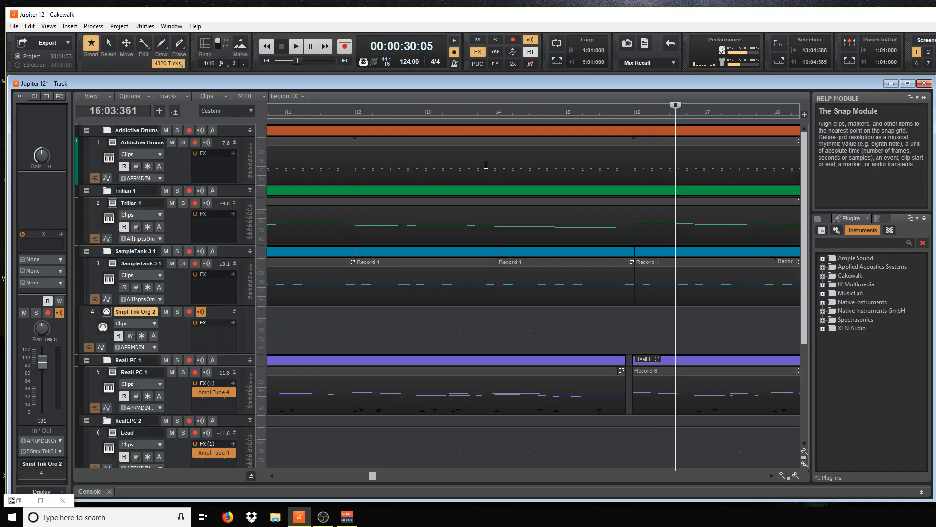
- Collapse the browser and help module beside the tracks and expand them again
left_click(925, 98)
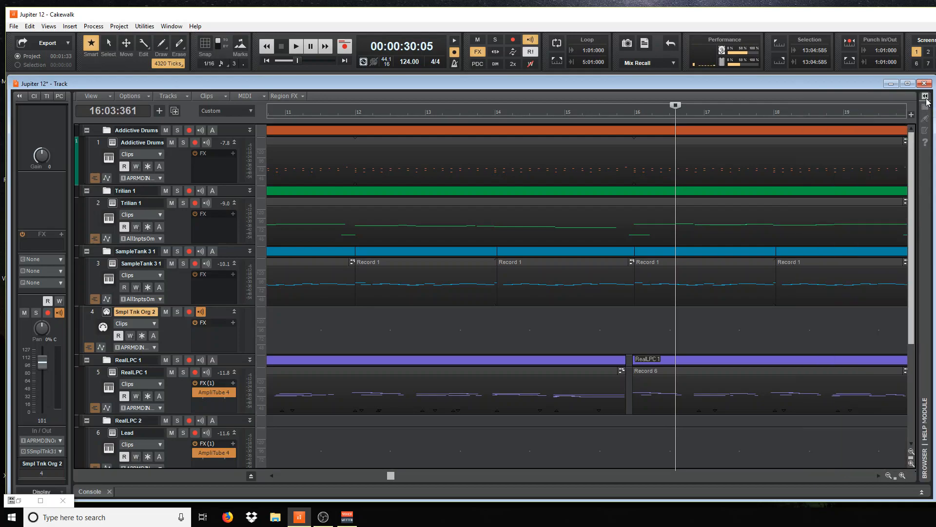
left_click(925, 98)
left_click(926, 98)
left_click(926, 98)
left_click(926, 98)
left_click(249, 131)
left_click(250, 130)
left_click(925, 96)
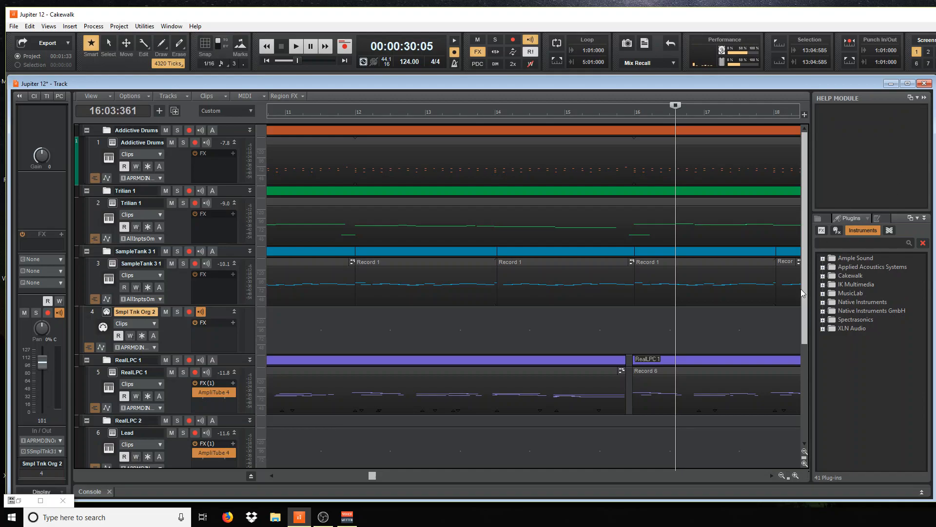
- List the audio effect plug-ins and look through the IK Multimedia folder
left_click(823, 232)
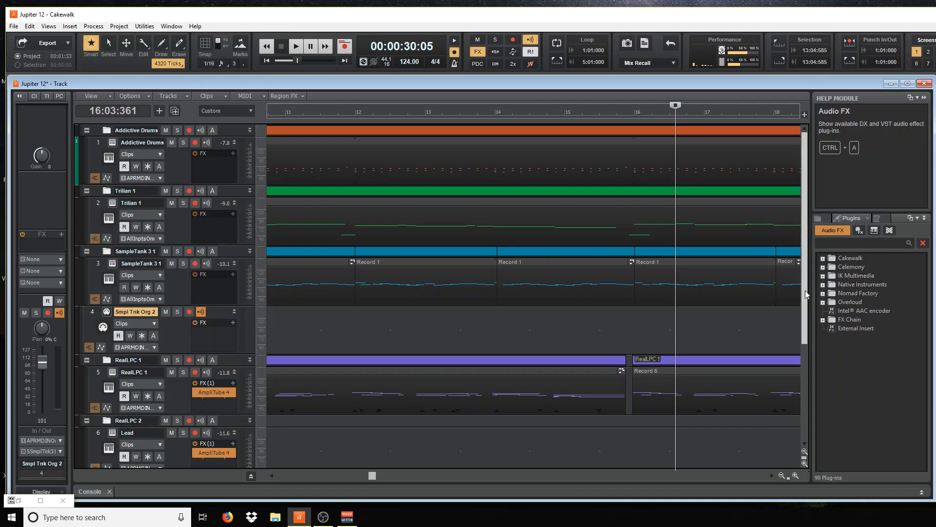
left_click(822, 275)
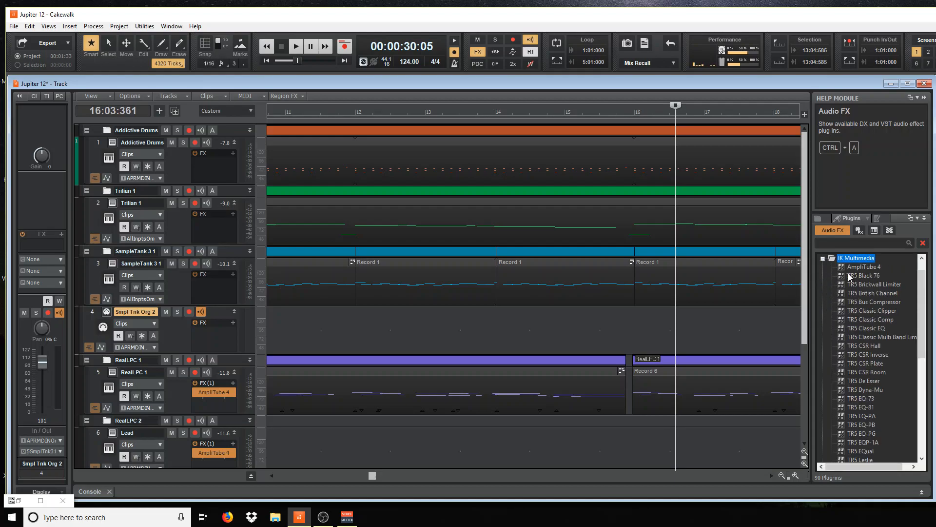
scroll(882, 306, "down", 4)
scroll(863, 302, "down", 3)
scroll(873, 400, "up", 7)
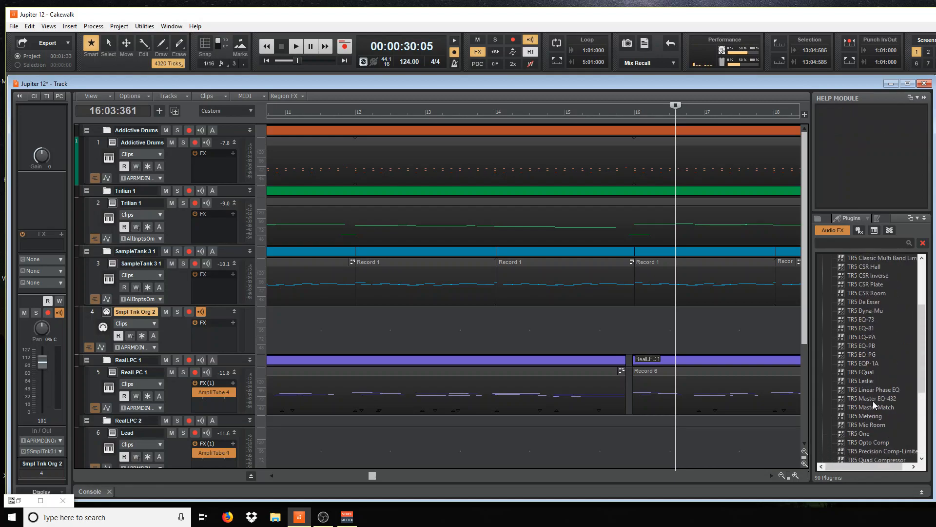
left_click(823, 276)
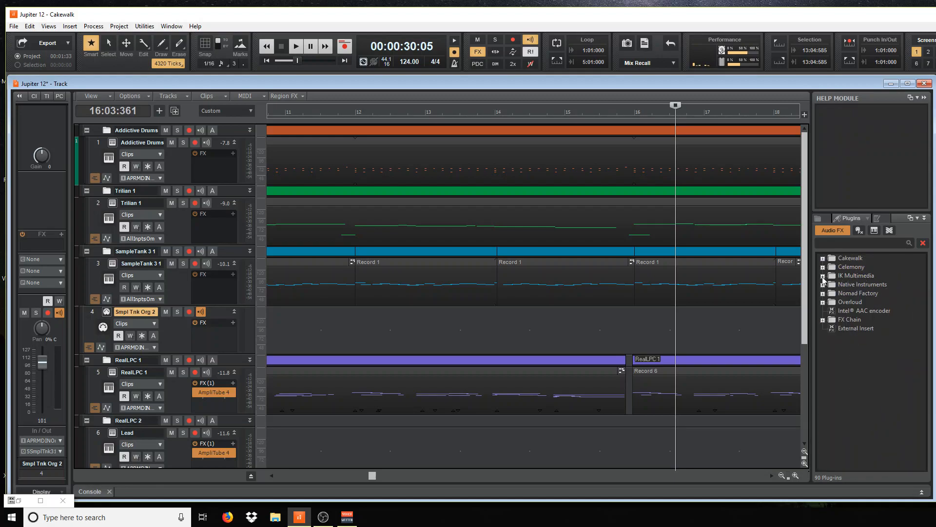
- Look through the Celemony and Cakewalk folders of the audio effect plug-ins
left_click(823, 267)
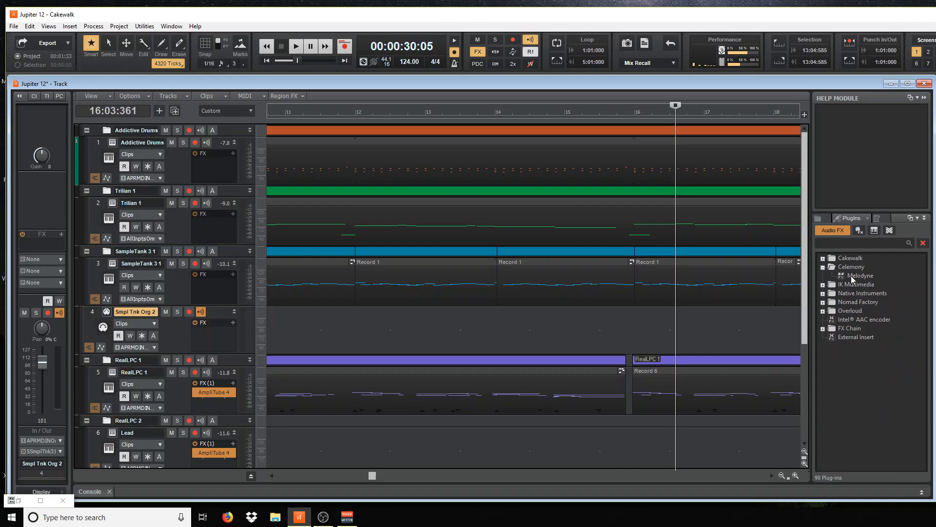
left_click(823, 268)
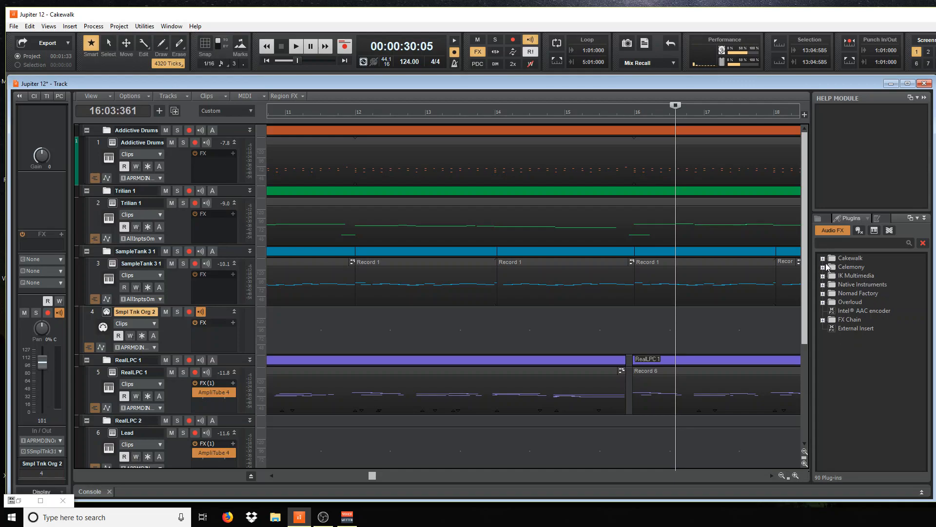
left_click(823, 259)
scroll(838, 346, "down", 10)
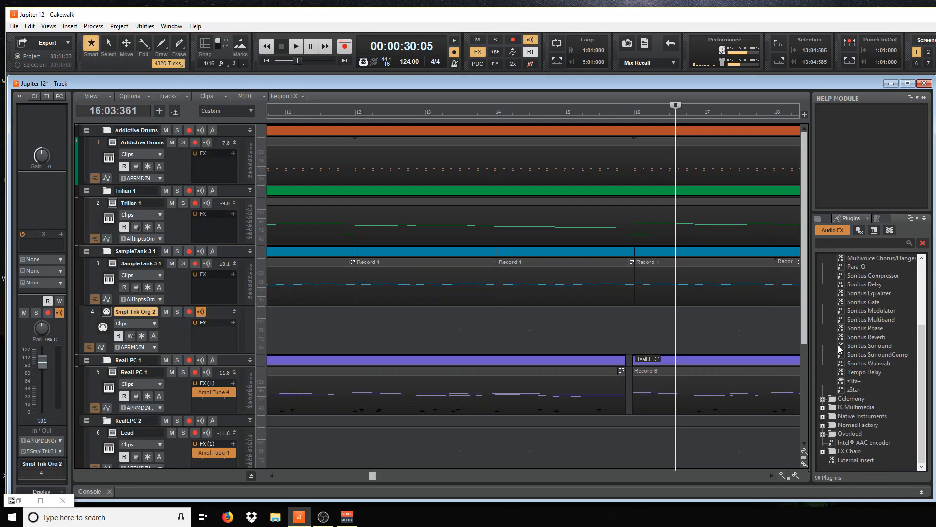
scroll(838, 350, "up", 10)
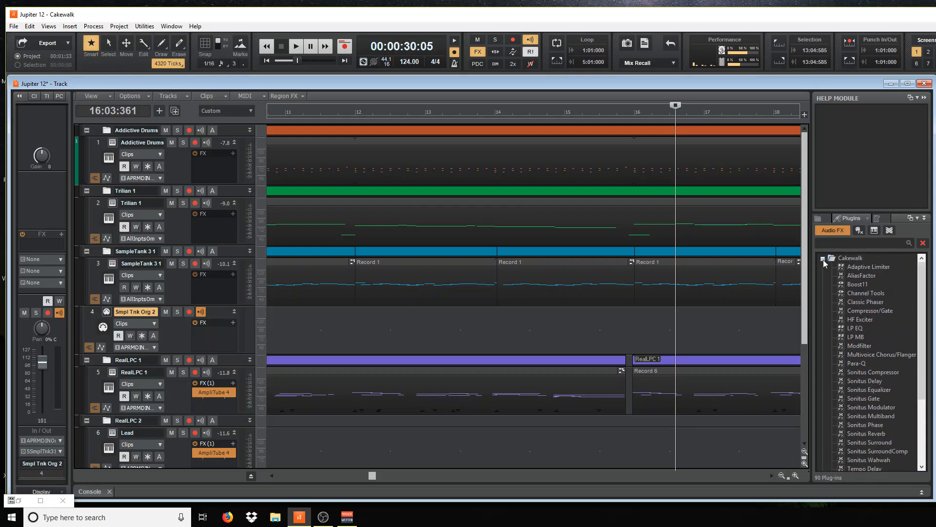
left_click(823, 259)
- View the MIDI FX and instrument plug-ins, including the Applied Acoustics Systems folder, and collapse the plug-in browser
left_click(860, 230)
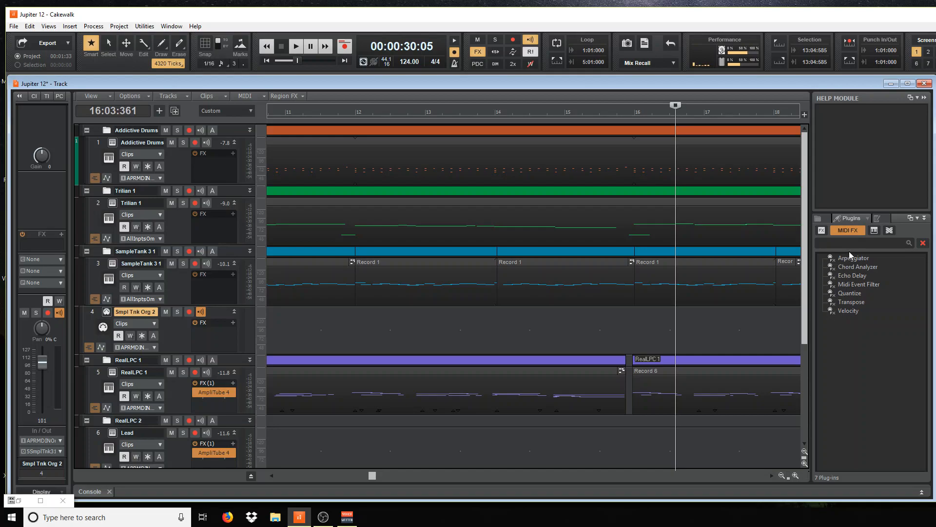
left_click(874, 230)
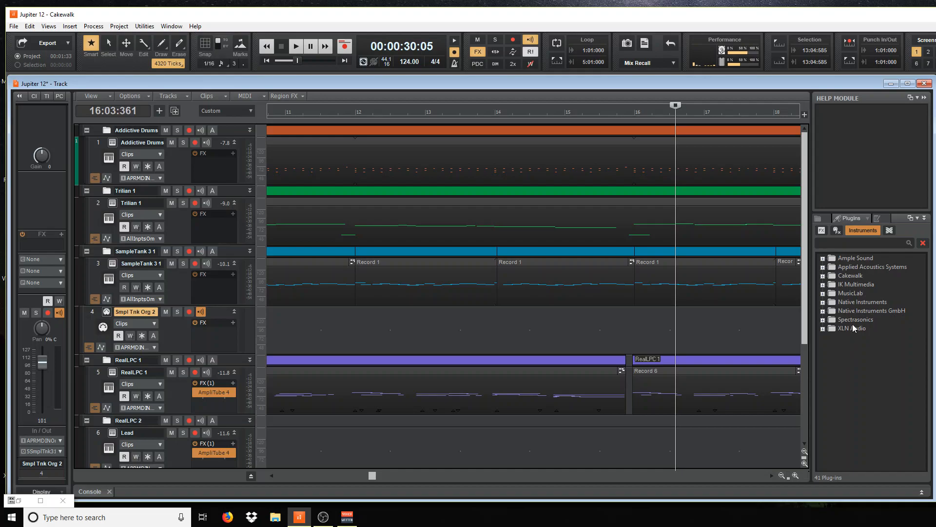
left_click(823, 267)
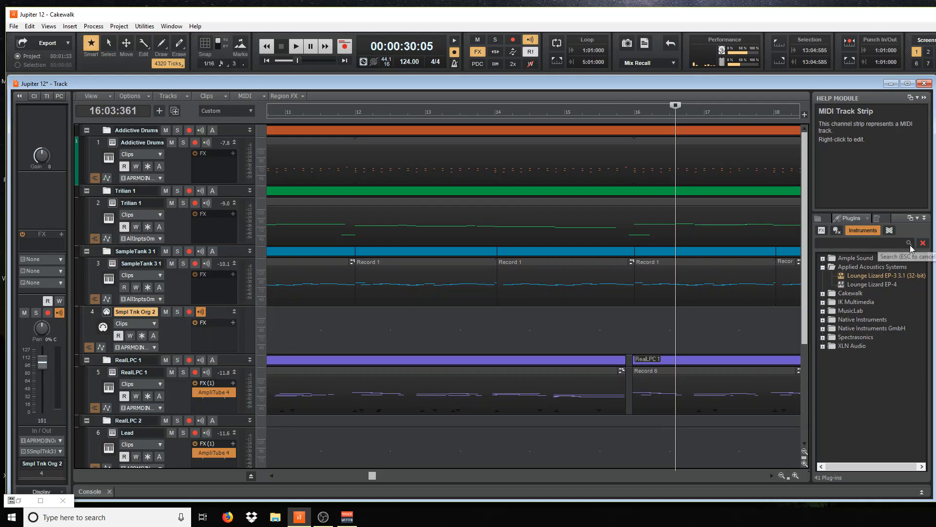
left_click(924, 218)
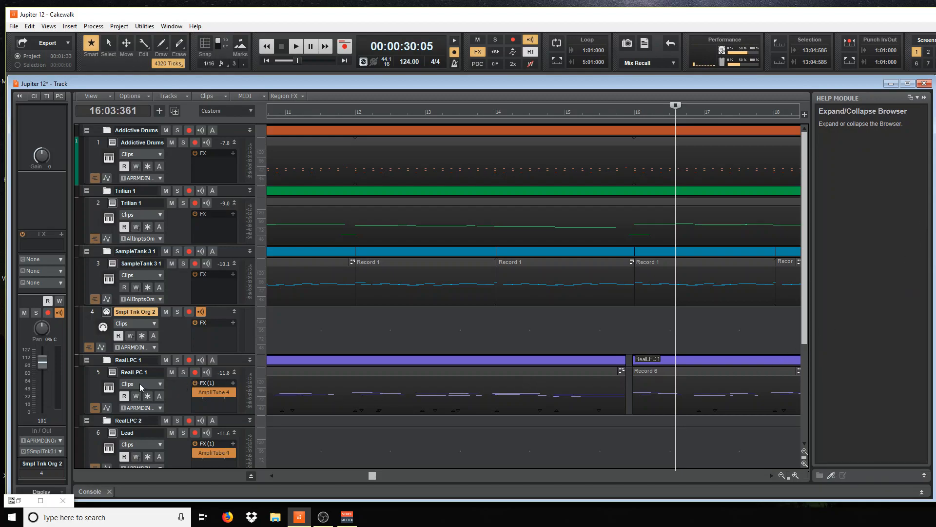
- Look over the project's tracks from Addictive Drums down to Lead
scroll(195, 322, "down", 2)
scroll(174, 324, "up", 2)
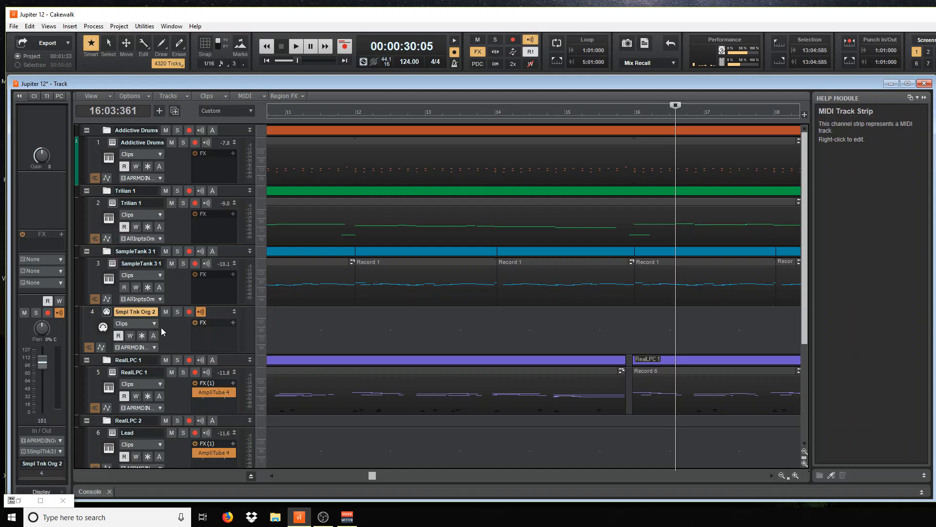
scroll(330, 330, "down", 1)
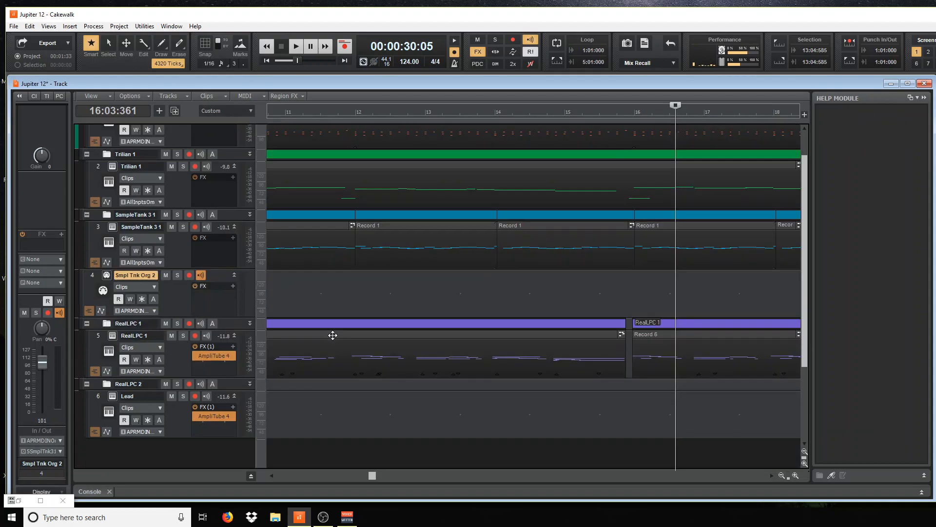
scroll(331, 334, "up", 1)
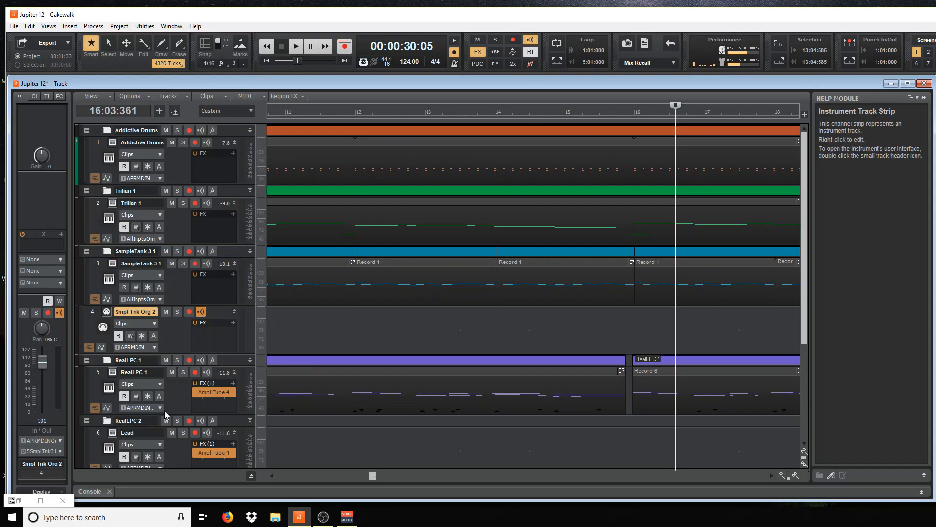
scroll(166, 405, "down", 3)
scroll(236, 373, "up", 3)
scroll(215, 307, "down", 2)
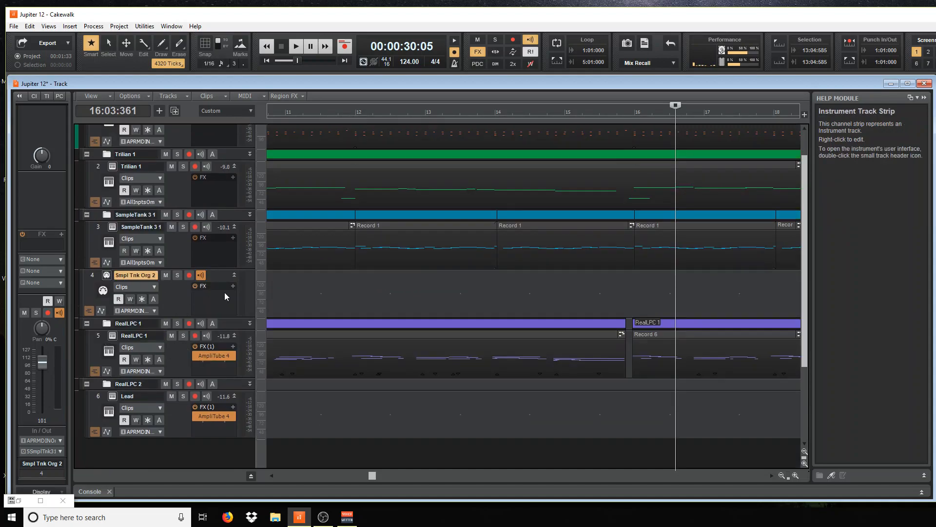
scroll(225, 295, "up", 2)
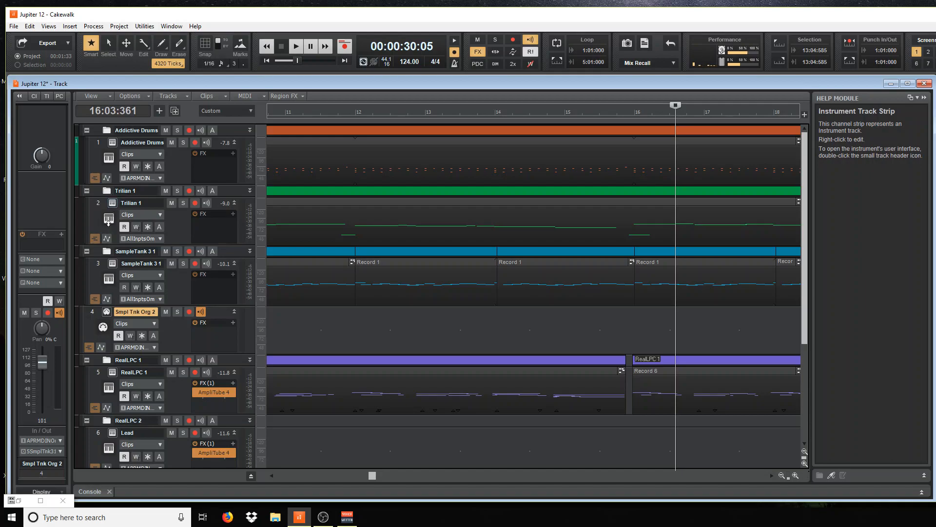
scroll(116, 326, "down", 1)
scroll(90, 381, "up", 1)
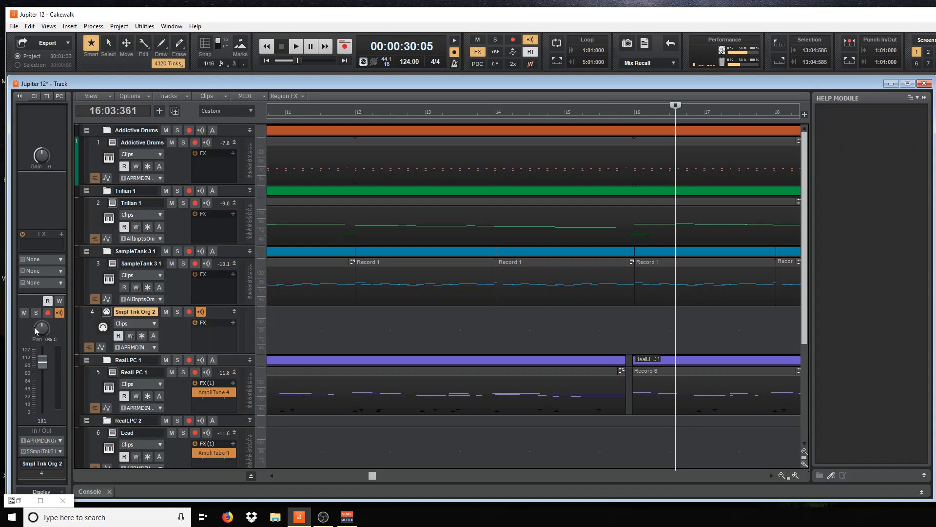
- Select the SampleTank 3 1 clip starting at measure 12 and show its clip properties in the expanded inspector
mouse_move(35, 330)
left_click(364, 283)
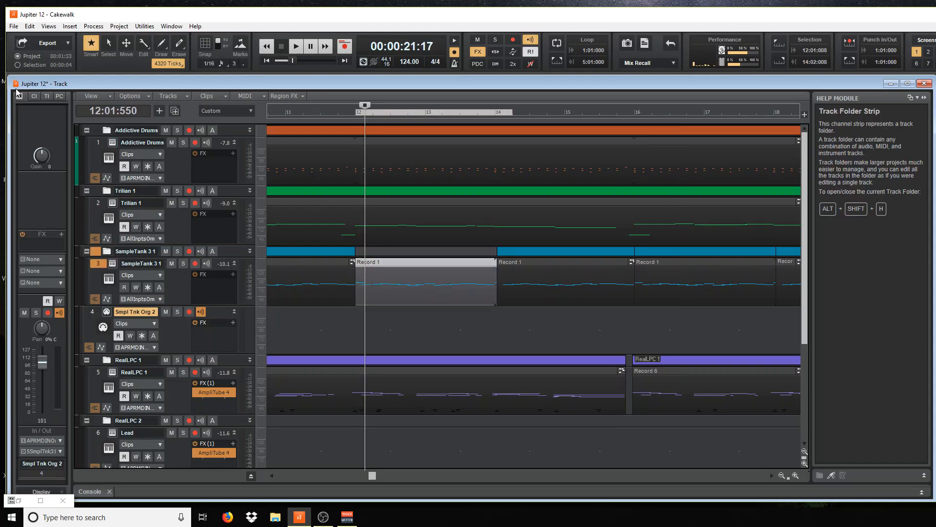
left_click(60, 96)
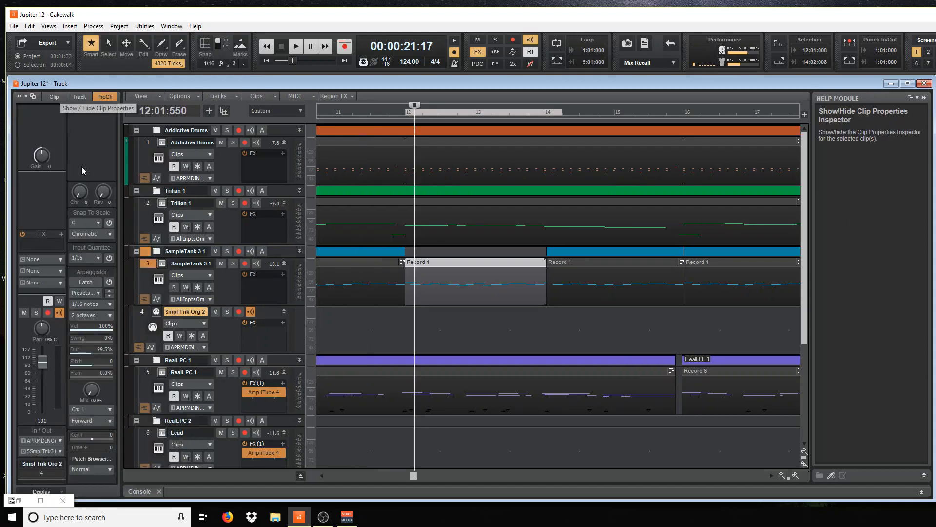
left_click(55, 98)
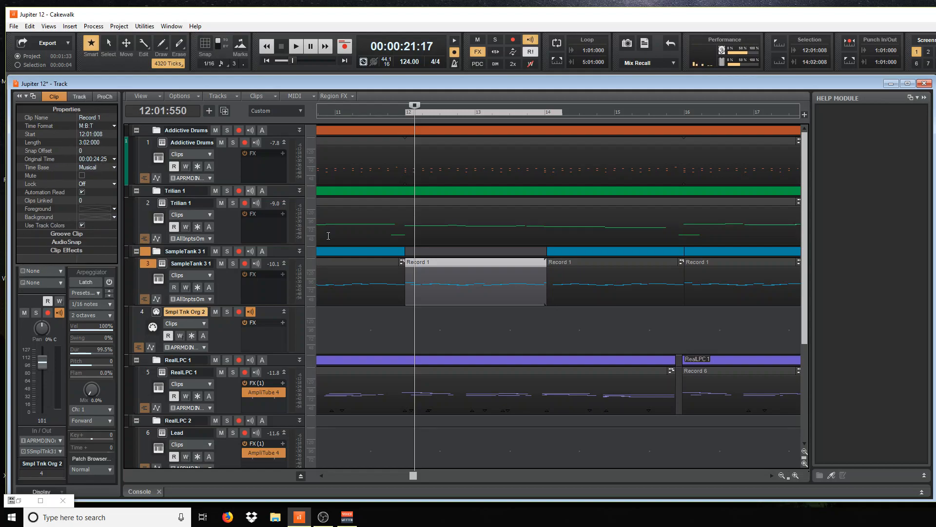
- Compare the clip properties of different clips on the SampleTank, Trilian and Addictive Drums tracks
left_click(558, 336)
left_click(588, 285)
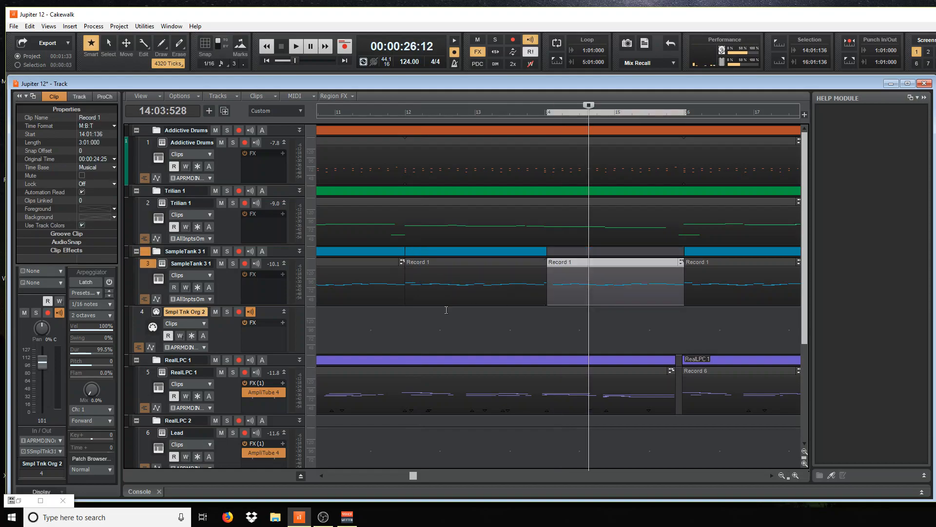
left_click(380, 286)
left_click(381, 222)
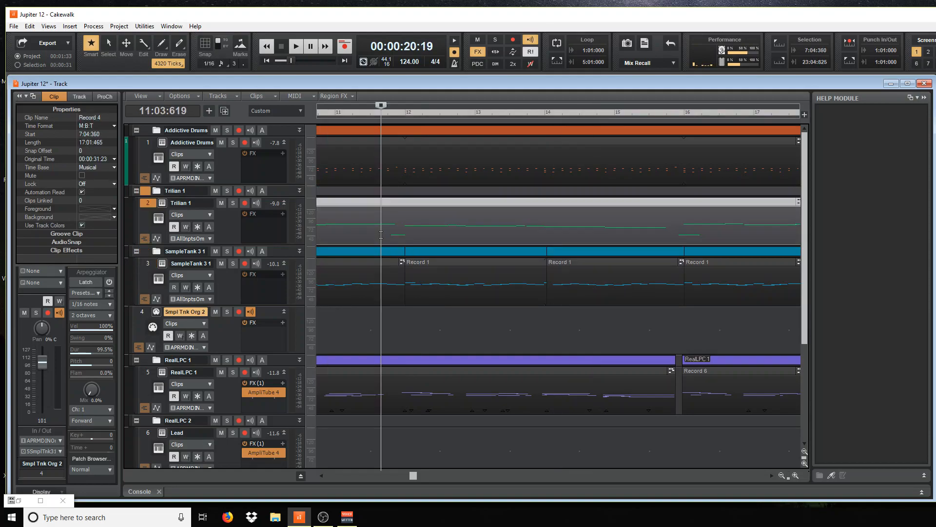
left_click(408, 163)
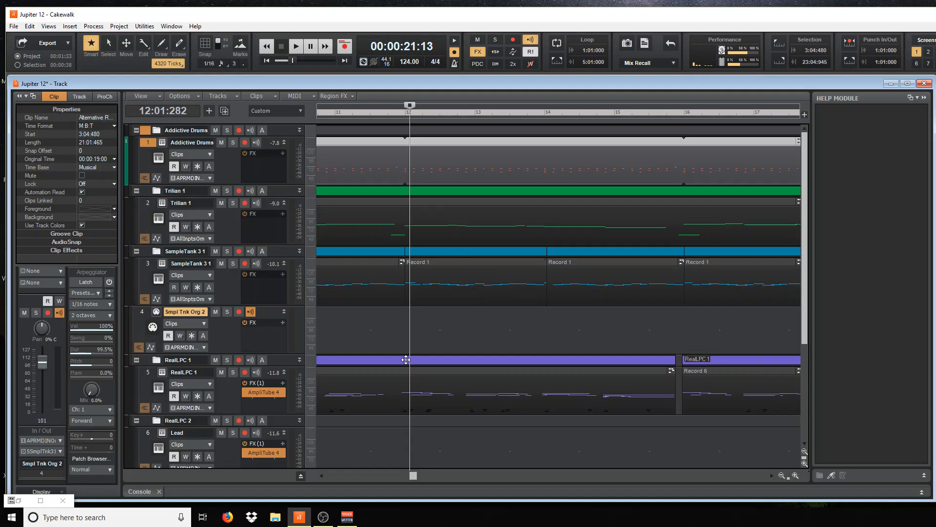
left_click(406, 343)
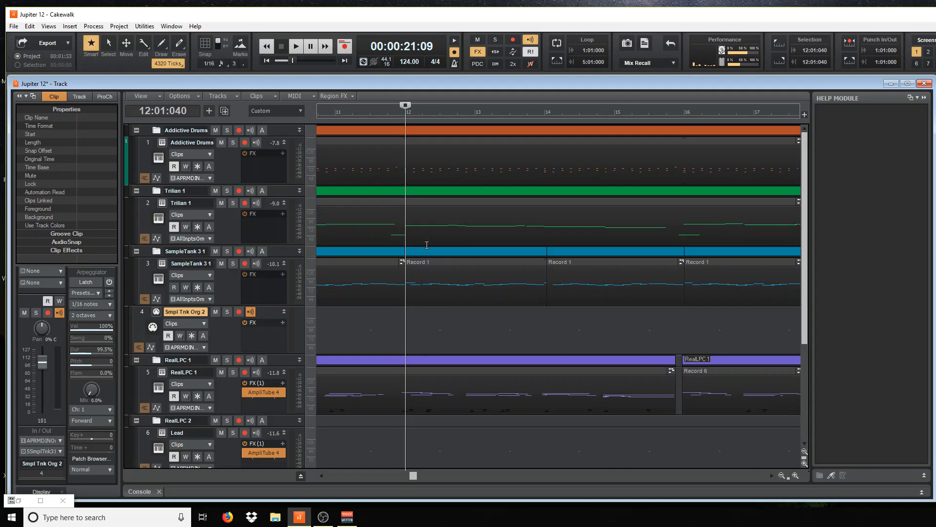
left_click(427, 225)
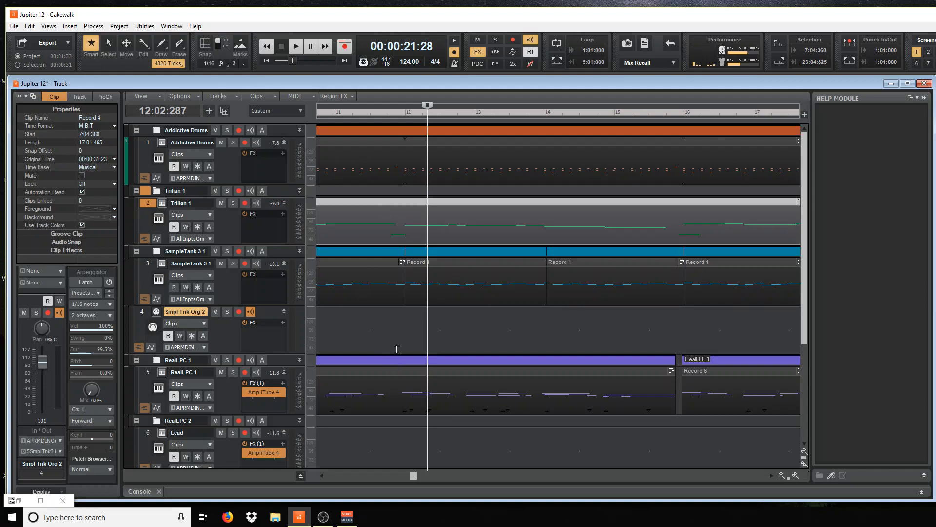
left_click(393, 315)
- Clear the name of the SampleTank 3 1 clip at measure 12 and collapse its Properties section
left_click(418, 284)
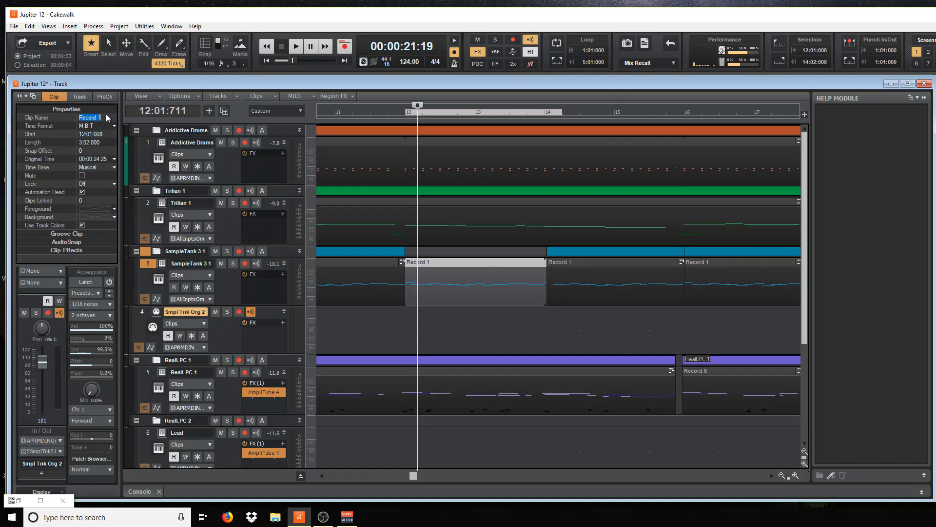
key("BackSpace")
left_click(95, 110)
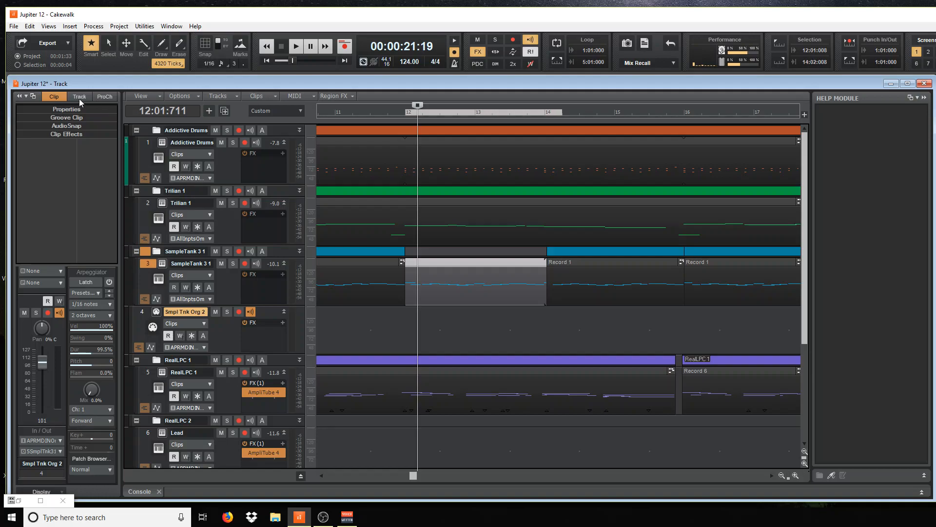
- View the ProChannel and the track properties in the inspector, and return to the clip inspector
left_click(96, 96)
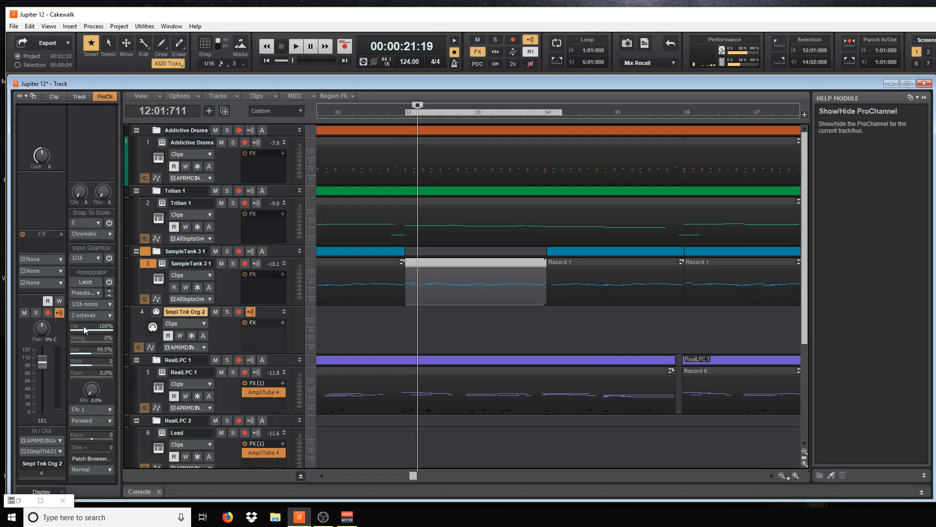
left_click(76, 97)
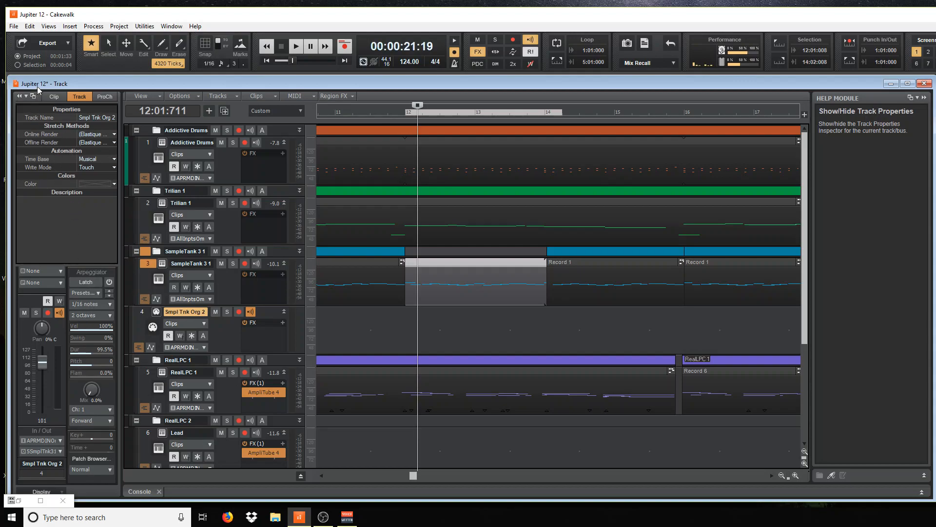
left_click(52, 96)
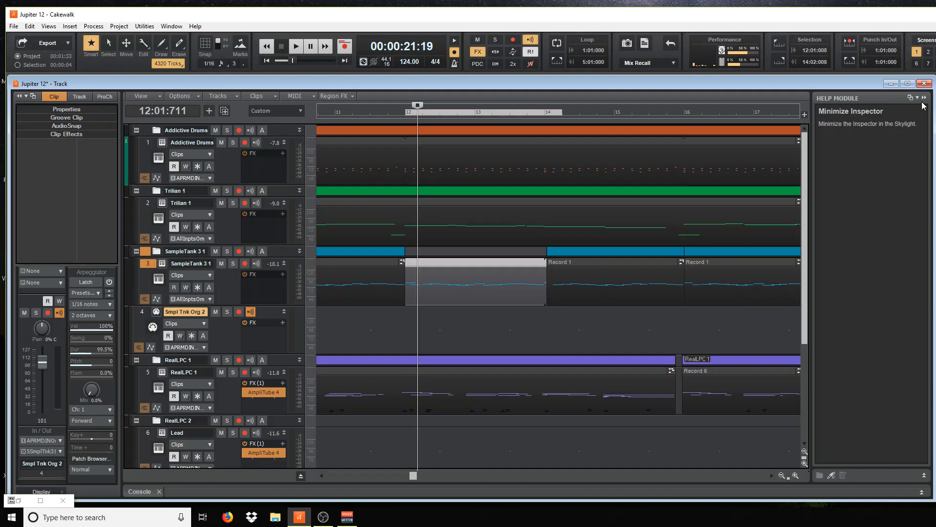
- Collapse and restore the inspector, undock it into a floating window and close that window
left_click(19, 96)
left_click(19, 96)
left_click(33, 97)
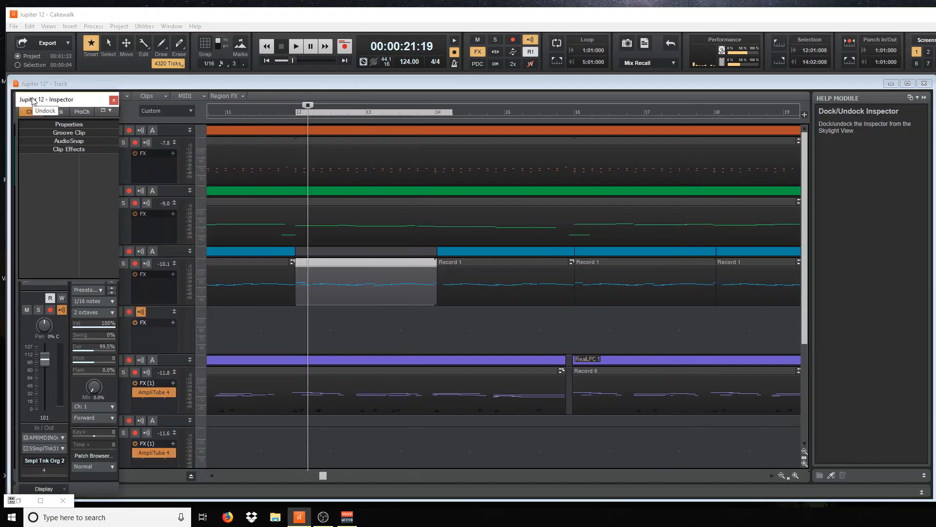
left_click(114, 100)
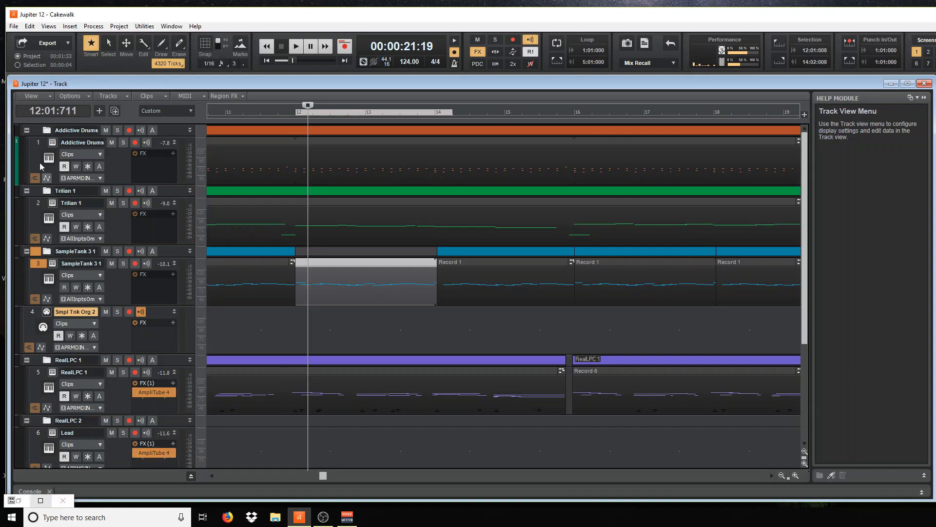
left_click(30, 95)
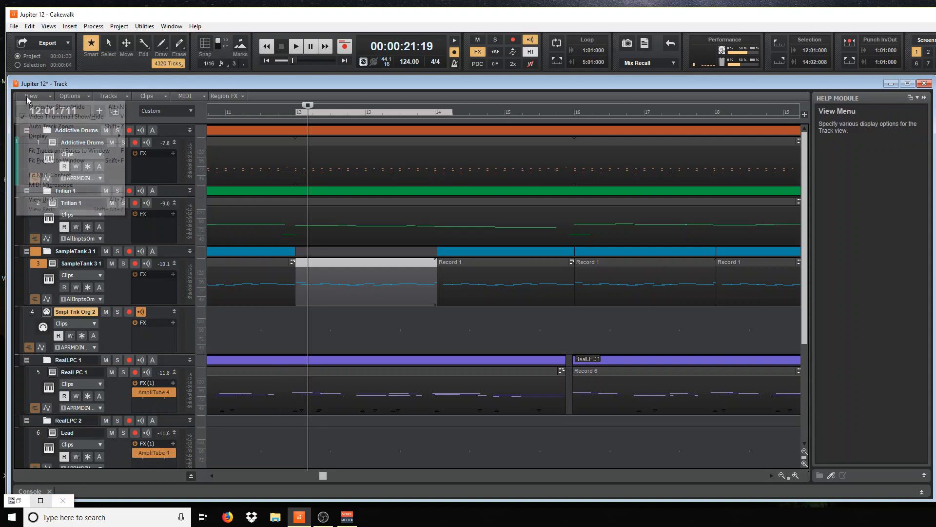
left_click(93, 83)
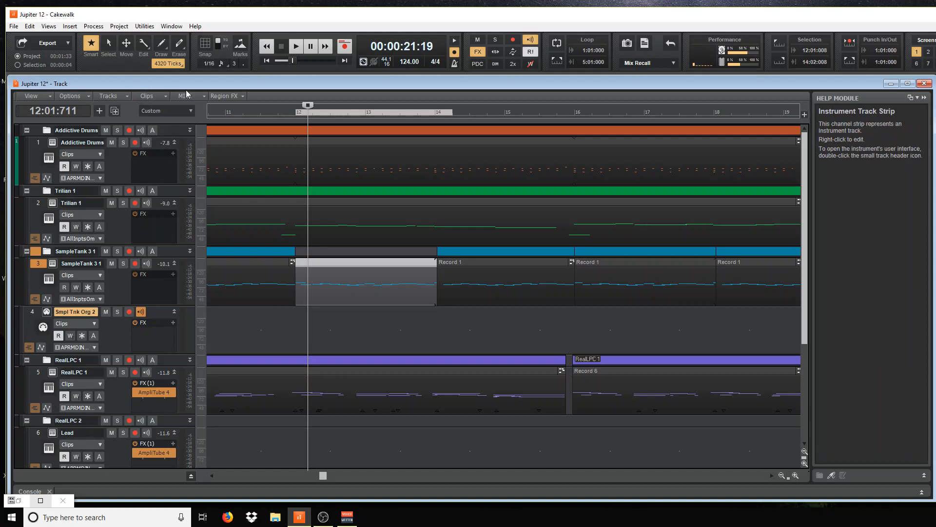
left_click(203, 95)
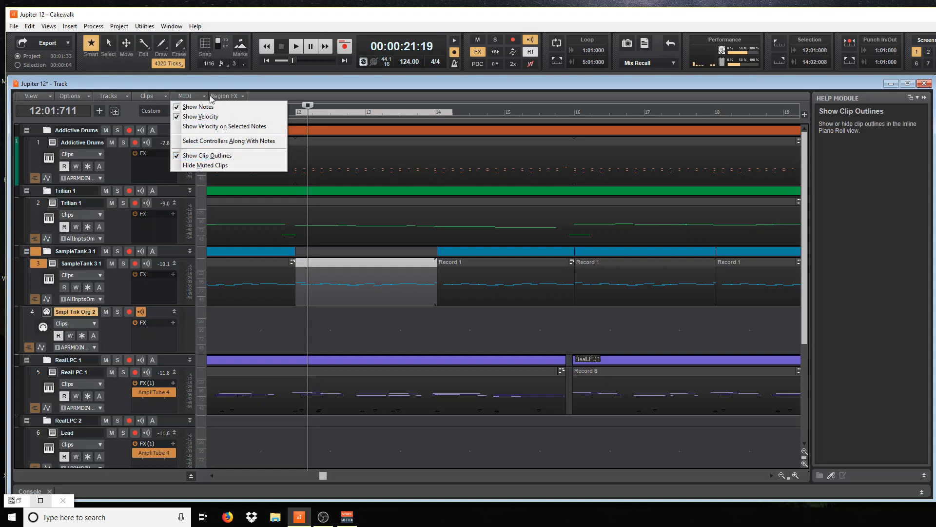
left_click(166, 96)
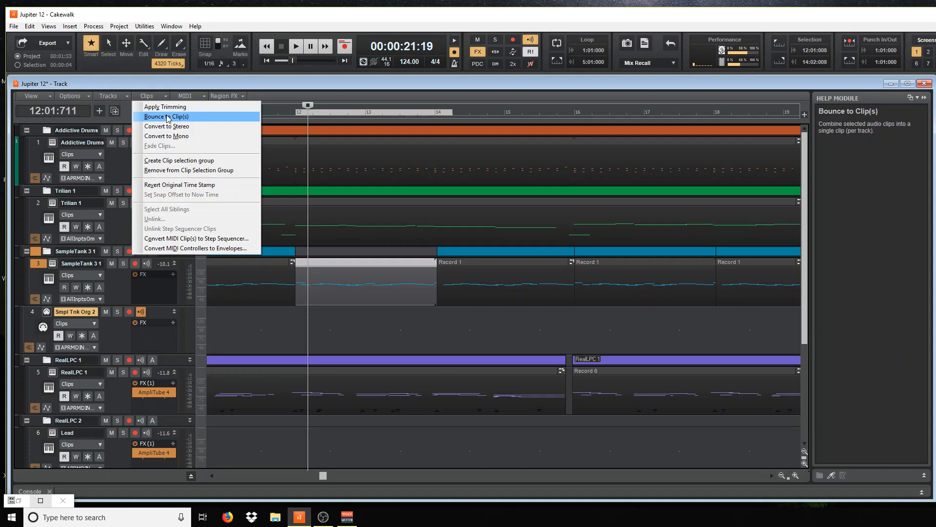
left_click(365, 323)
left_click(365, 322)
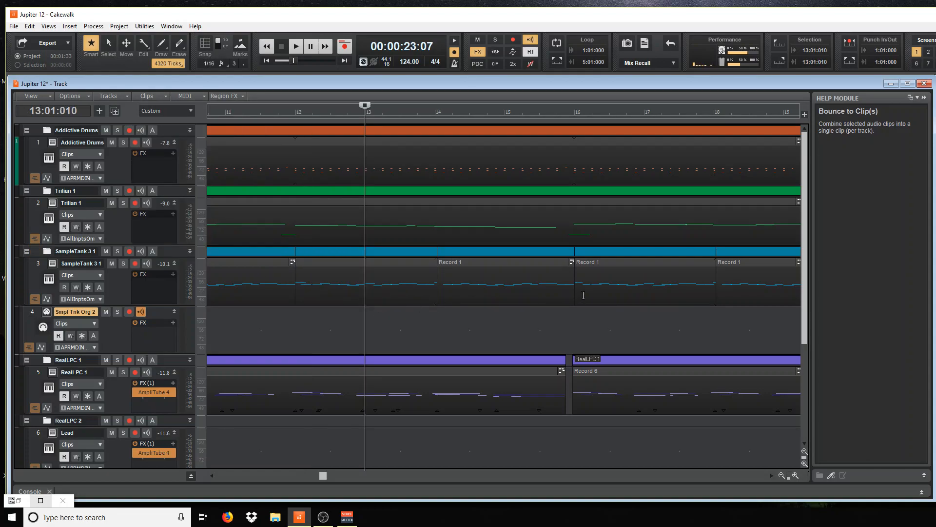
- Bounce the two adjacent SampleTank 3 1 clips starting at measures 12 and 14 into a single clip
left_click(460, 279)
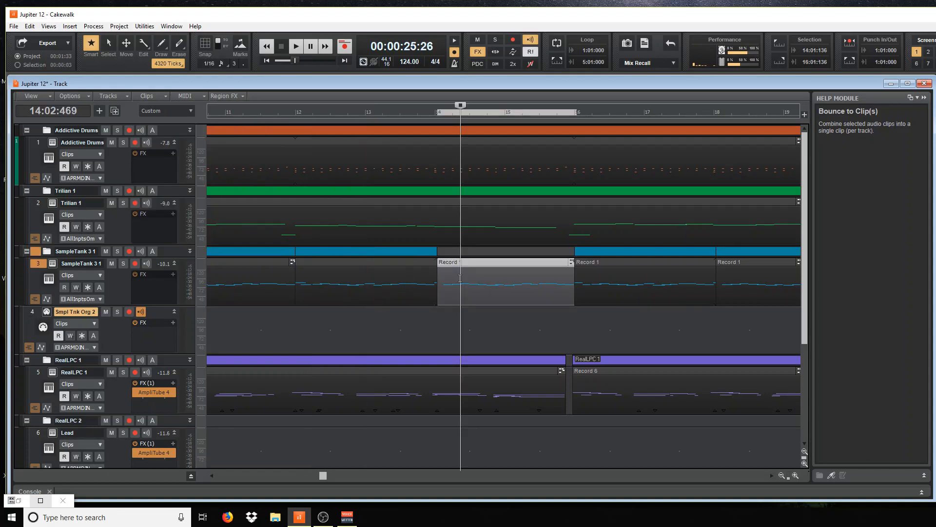
left_click(423, 288)
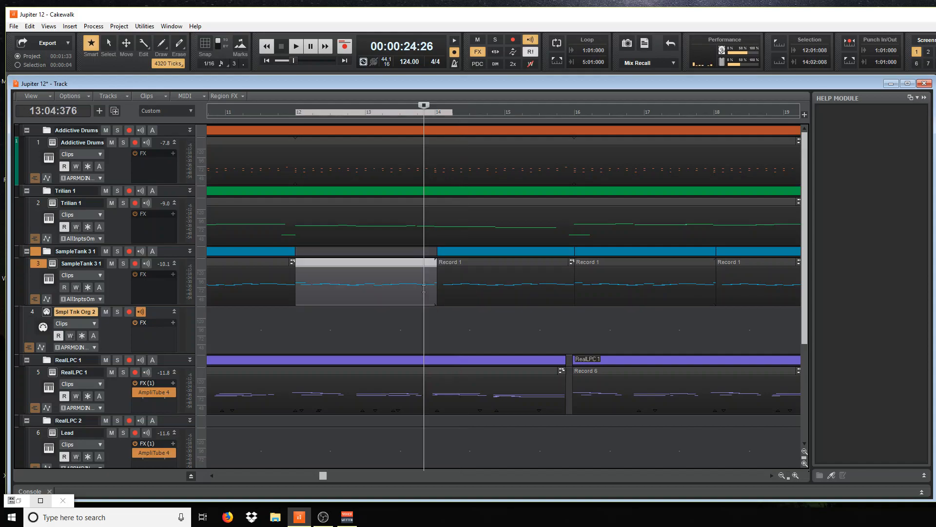
left_click(493, 342)
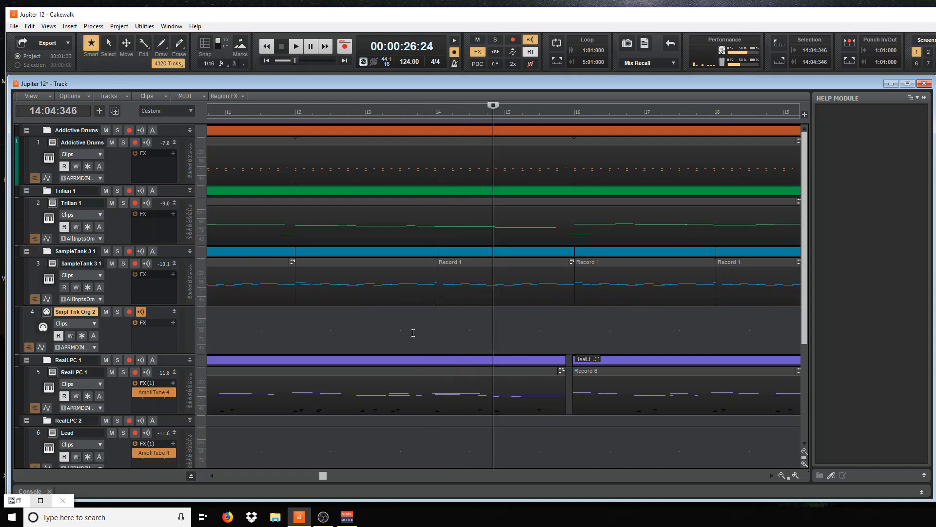
left_click(408, 286)
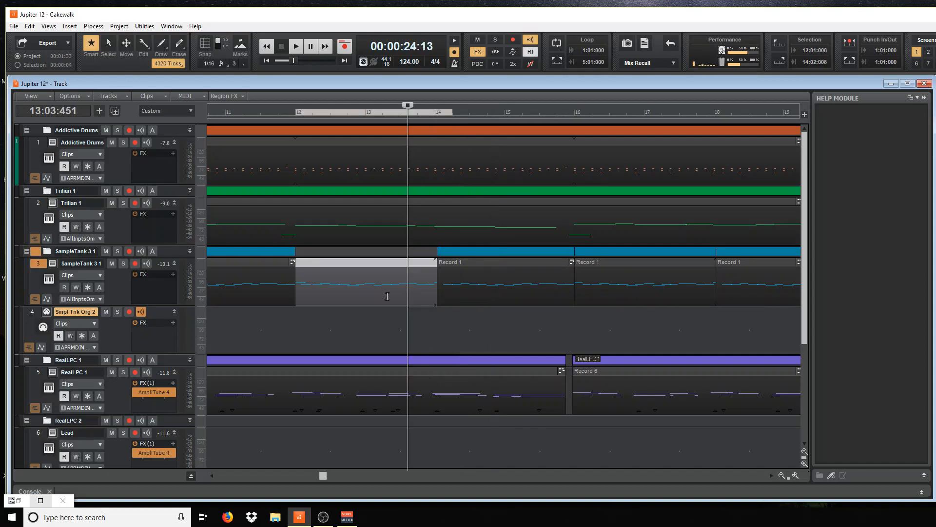
left_click(487, 278, "ctrl")
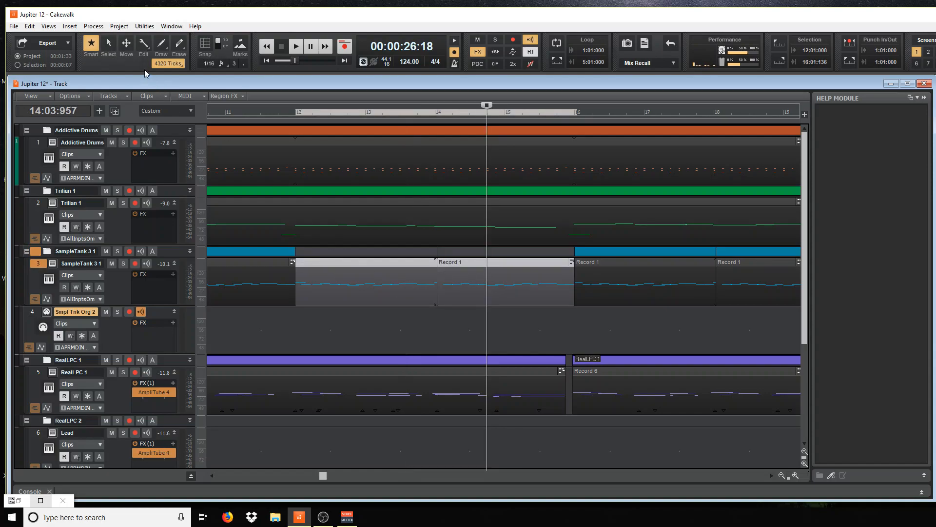
left_click(164, 97)
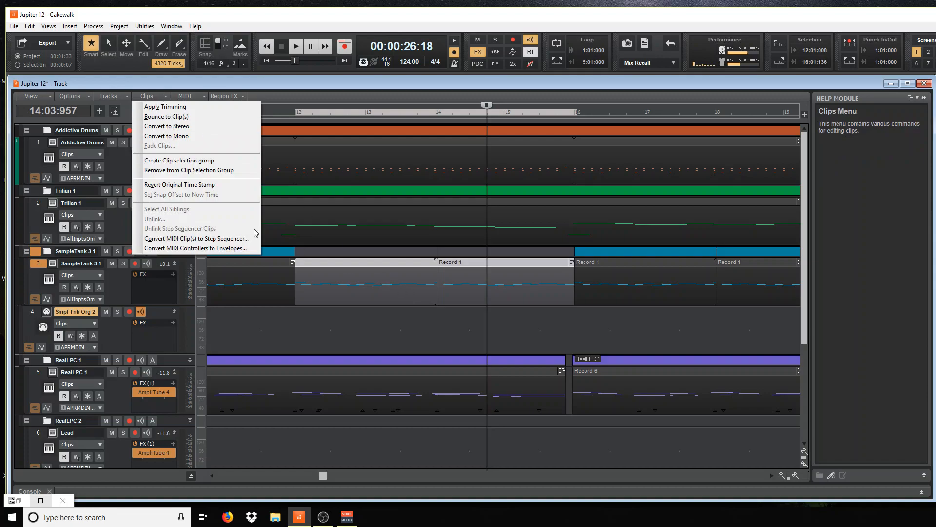
left_click(169, 119)
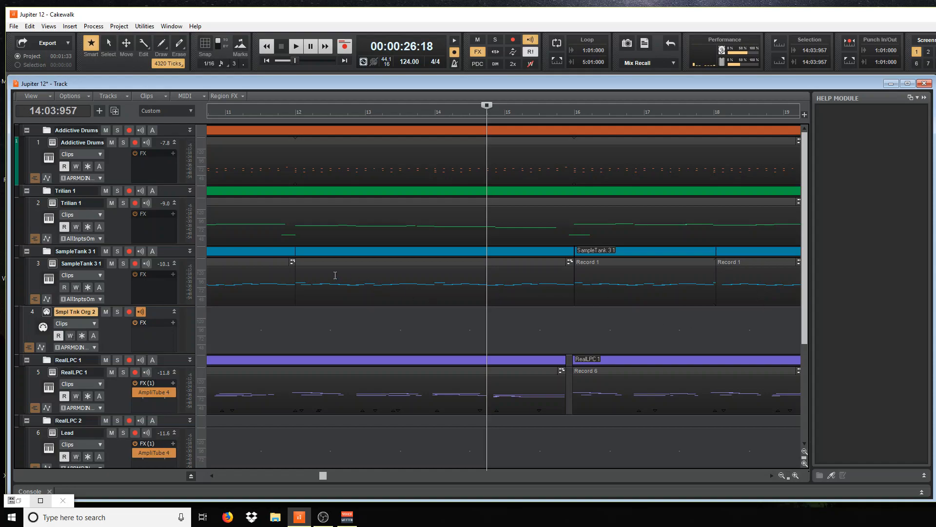
- Undo the Bounce to Clip(s) operation on the SampleTank 3 1 track
left_click(29, 27)
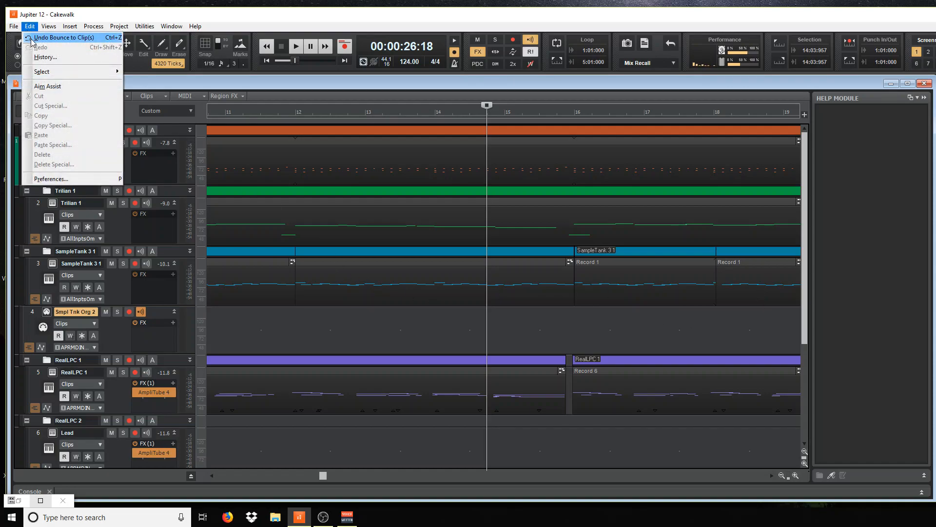
left_click(31, 37)
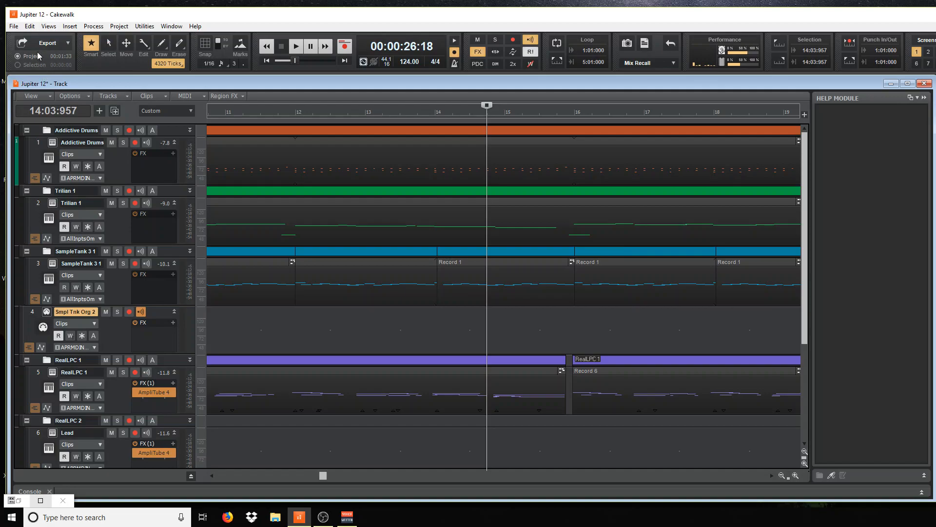
left_click(30, 29)
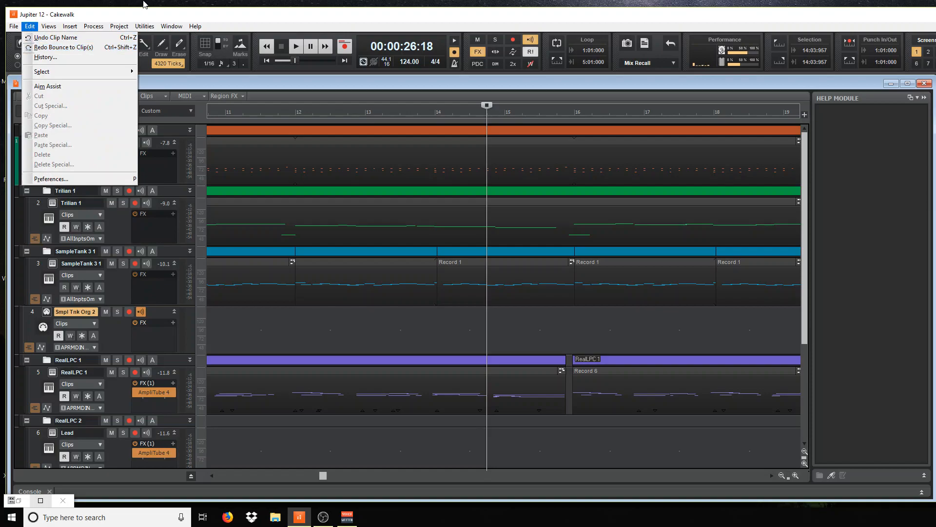
left_click(294, 11)
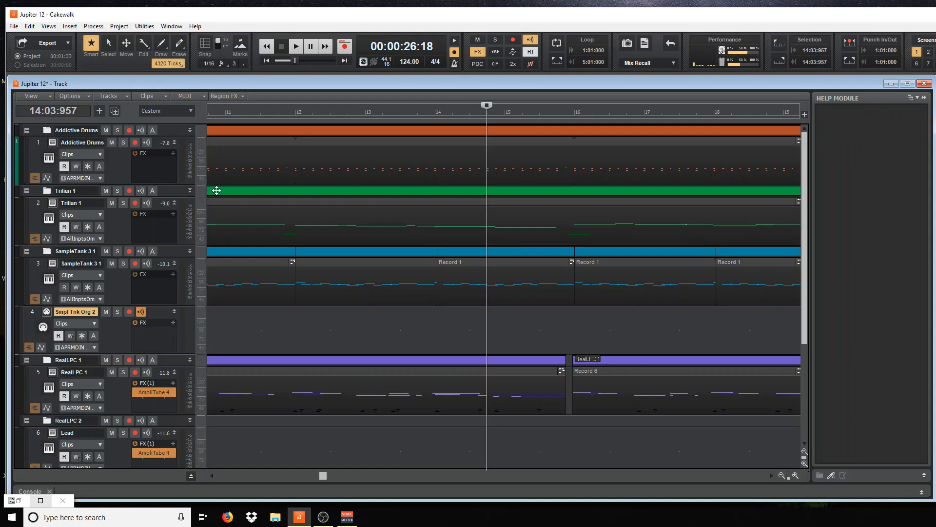
- Examine the track and clip editing commands, with and without the SampleTank 3 1 clip at measure 12 selected
left_click(128, 95)
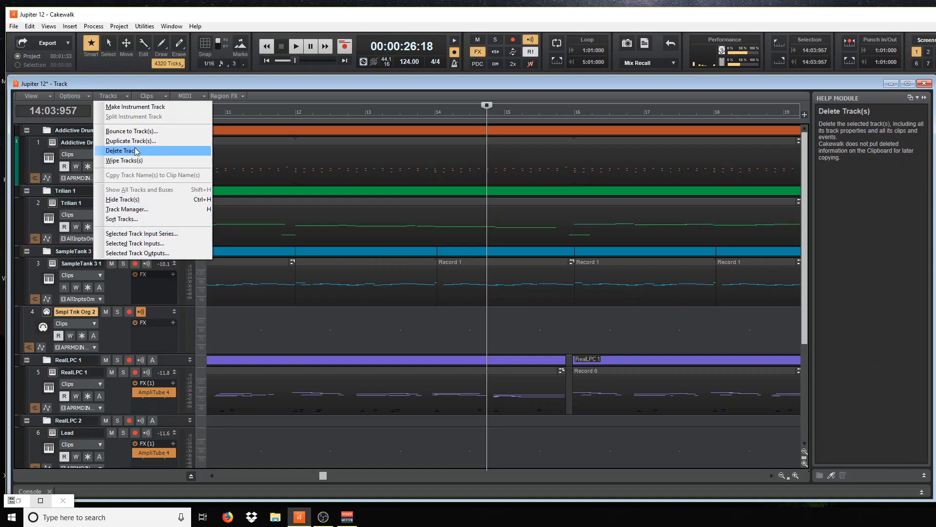
mouse_move(167, 93)
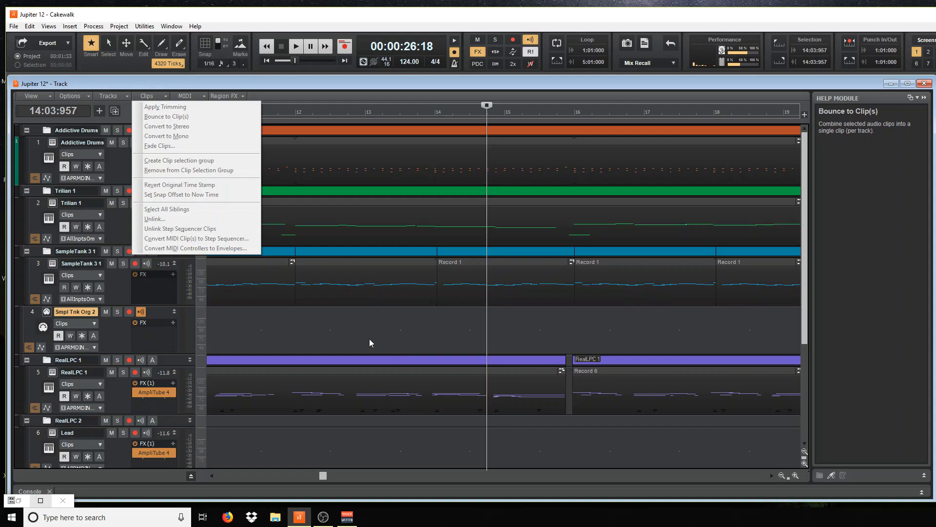
left_click(368, 338)
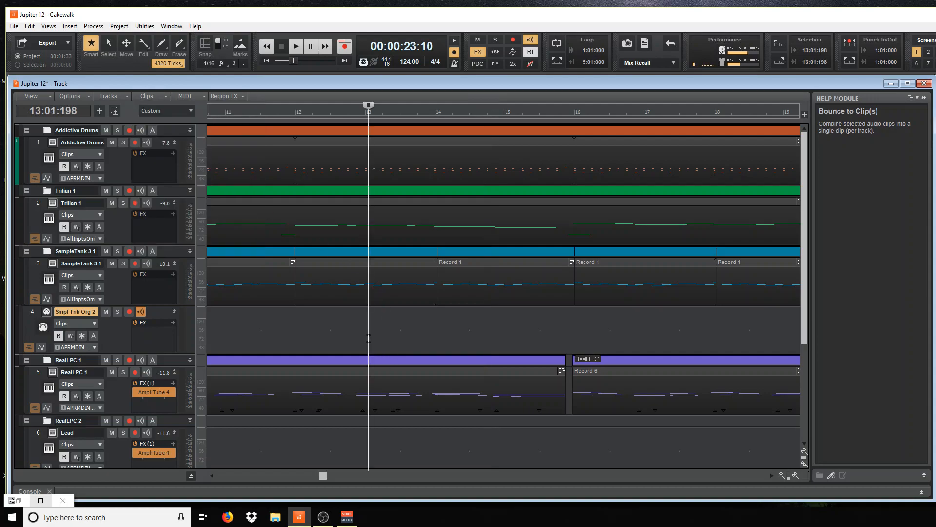
scroll(369, 339, "down", 2)
scroll(367, 341, "up", 2)
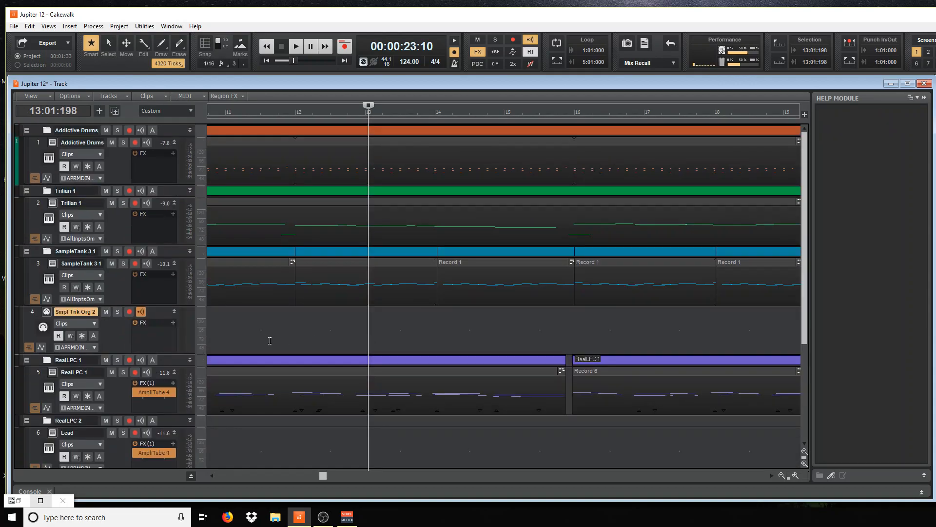
scroll(253, 342, "down", 1)
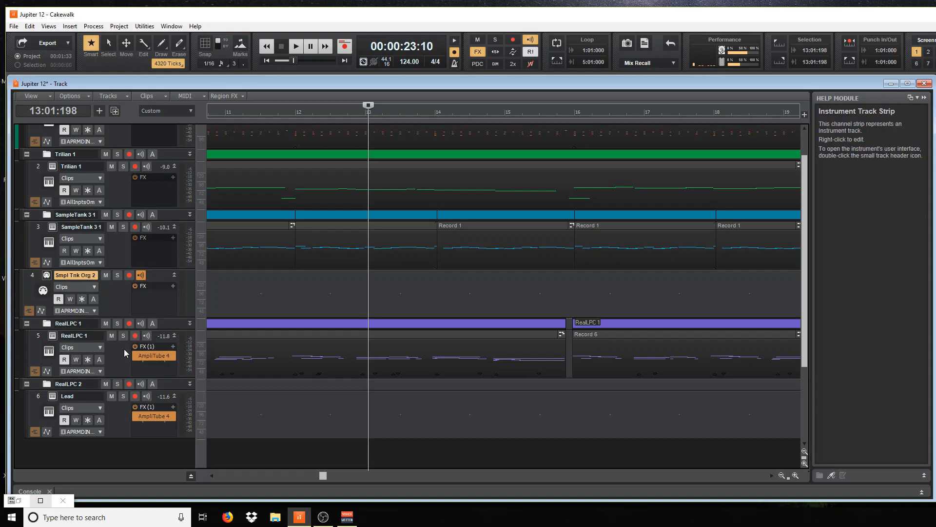
left_click(165, 95)
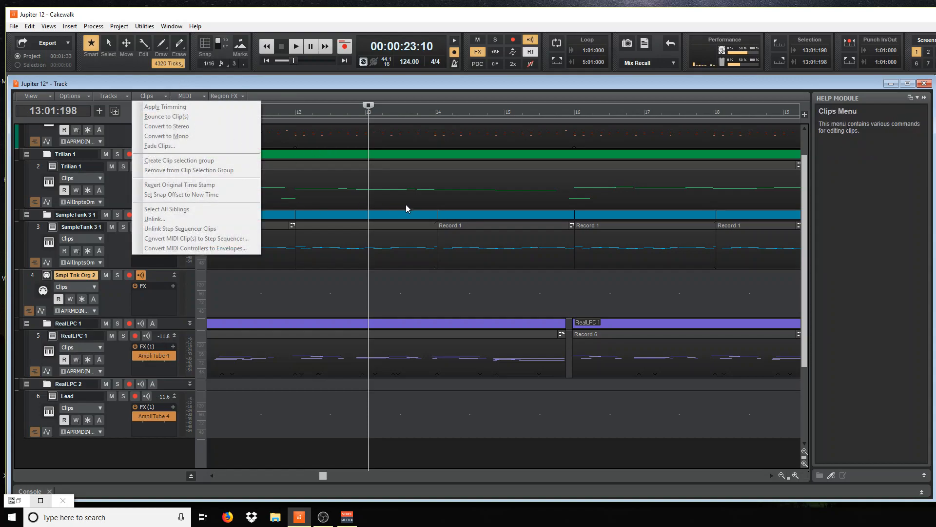
left_click(411, 295)
left_click(332, 241)
left_click(331, 242)
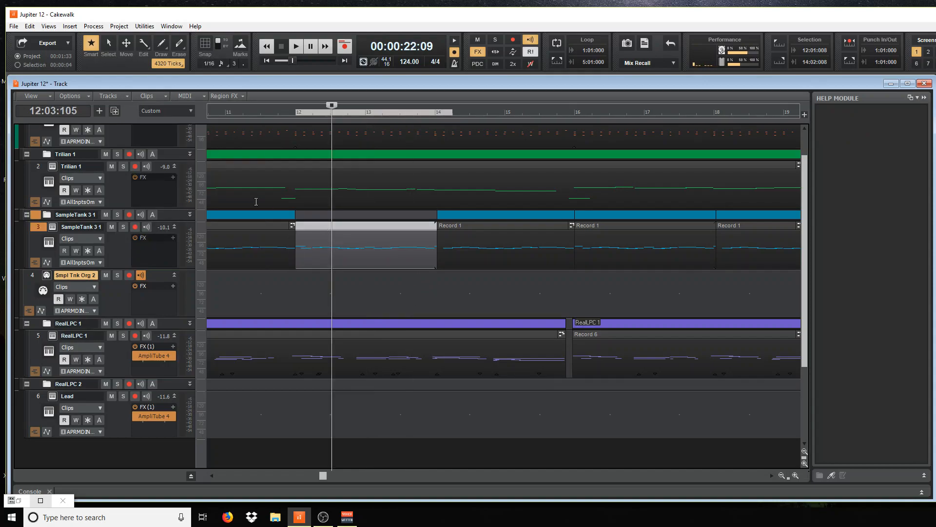
left_click(165, 95)
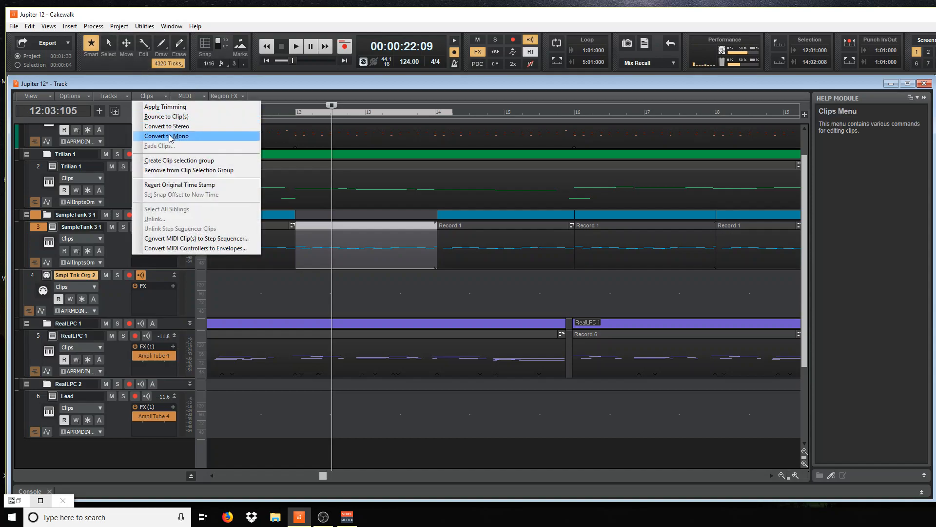
left_click(425, 282)
left_click(128, 96)
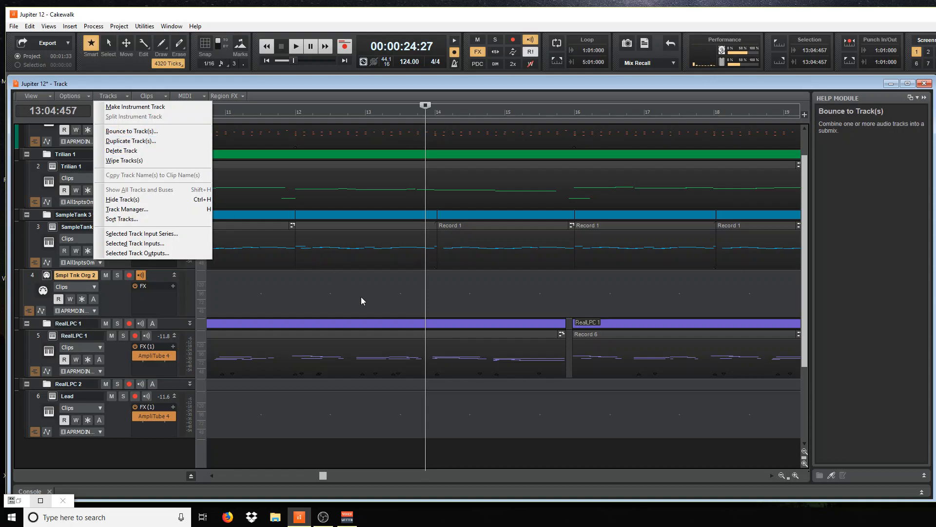
left_click(368, 296)
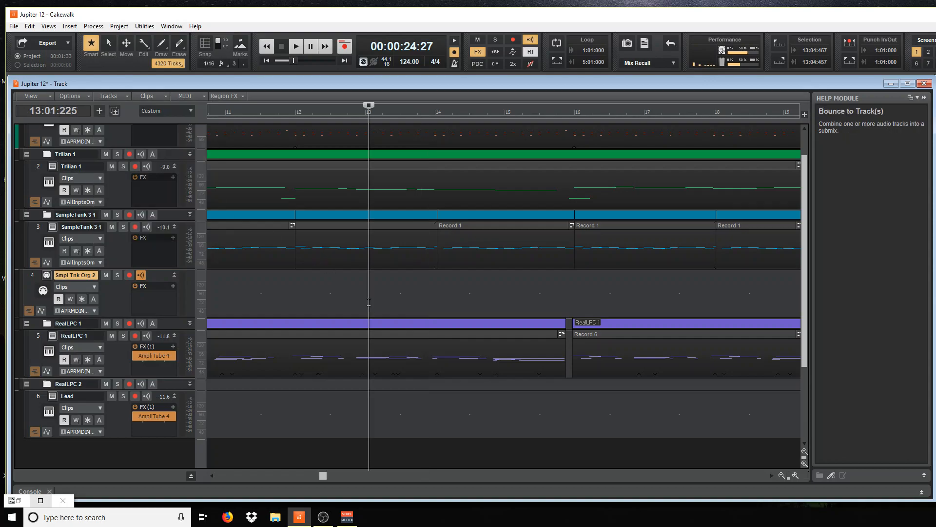
- Rewind to the project start, play briefly from just before measure 4, and return the playhead to that point
scroll(323, 299, "down", 3)
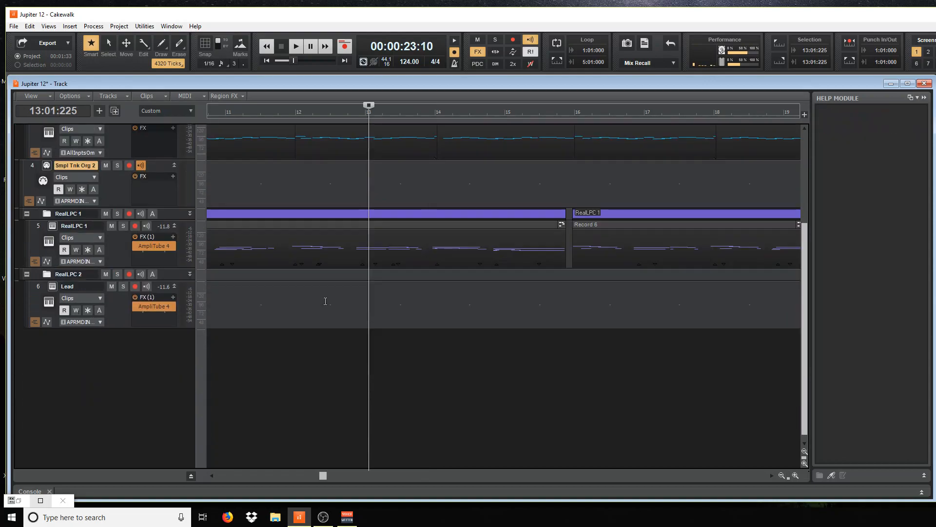
scroll(323, 305, "up", 1)
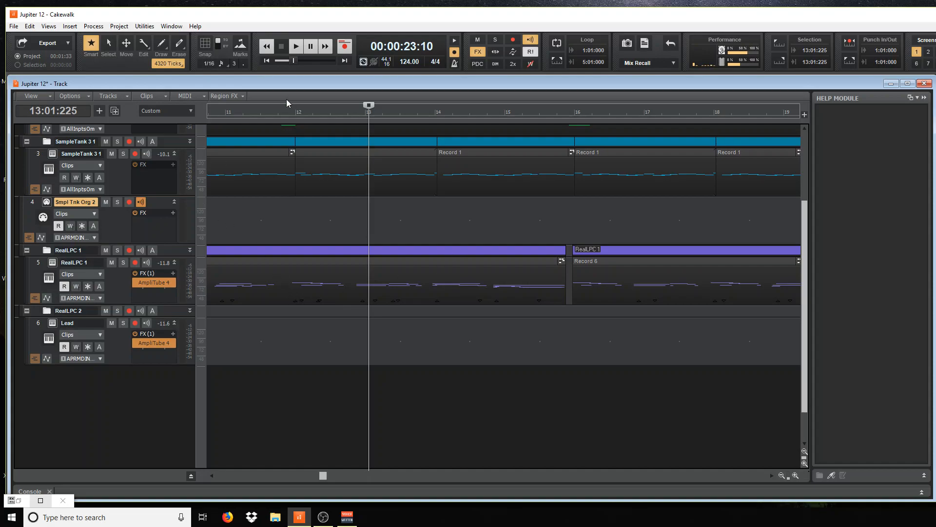
left_click(266, 60)
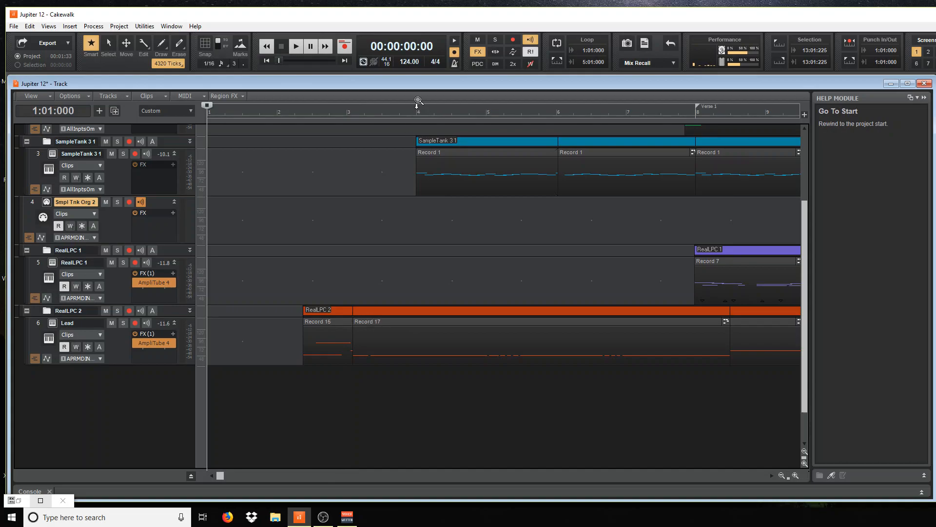
left_click(412, 114)
key("space")
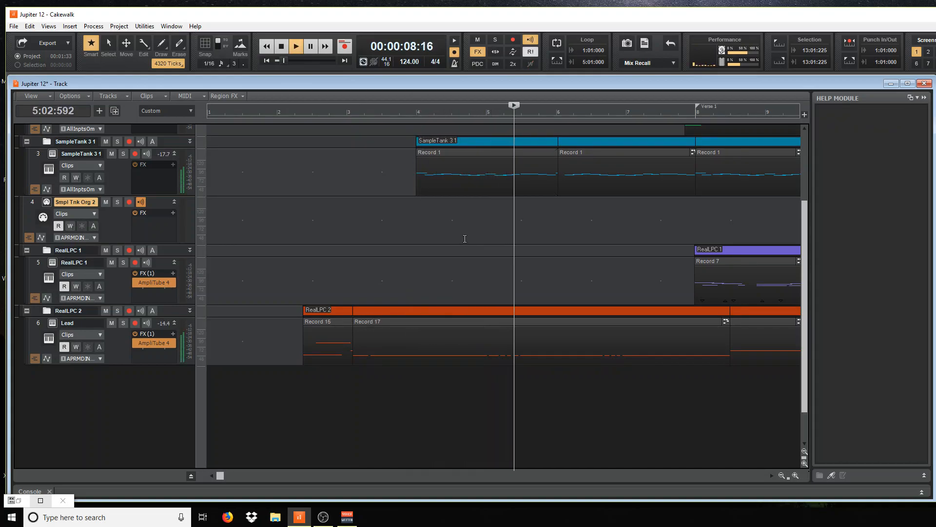
key("space")
left_click(406, 115)
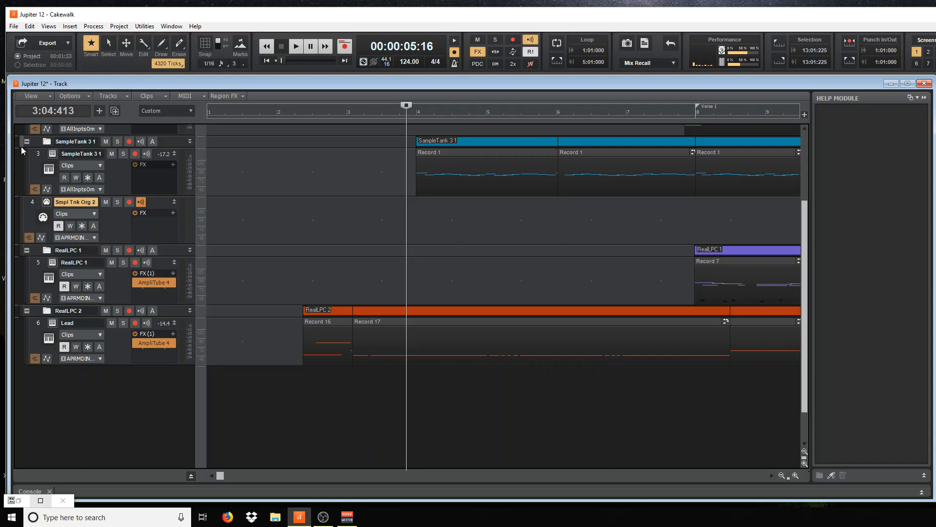
- Bounce the SampleTank 3 1 track to a new track, with Tracks as the source category and Stereo as the channel format
left_click(34, 155)
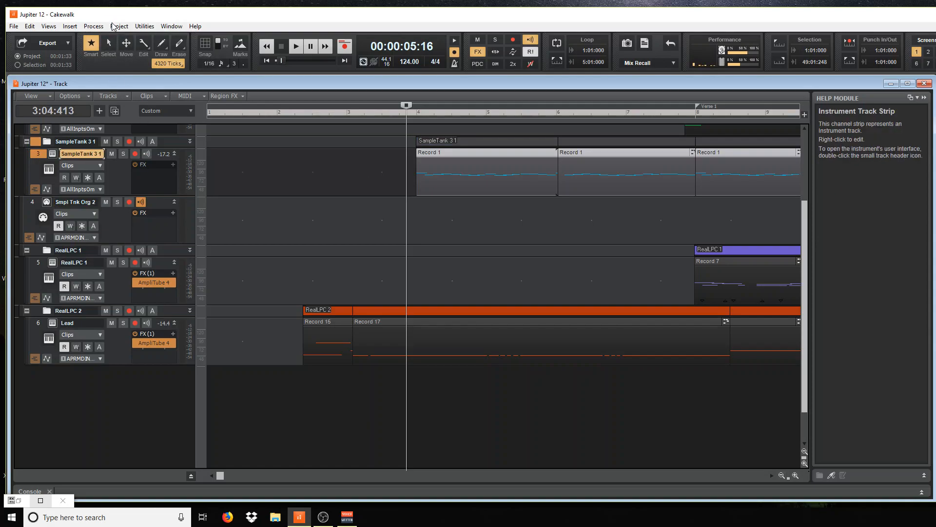
left_click(127, 95)
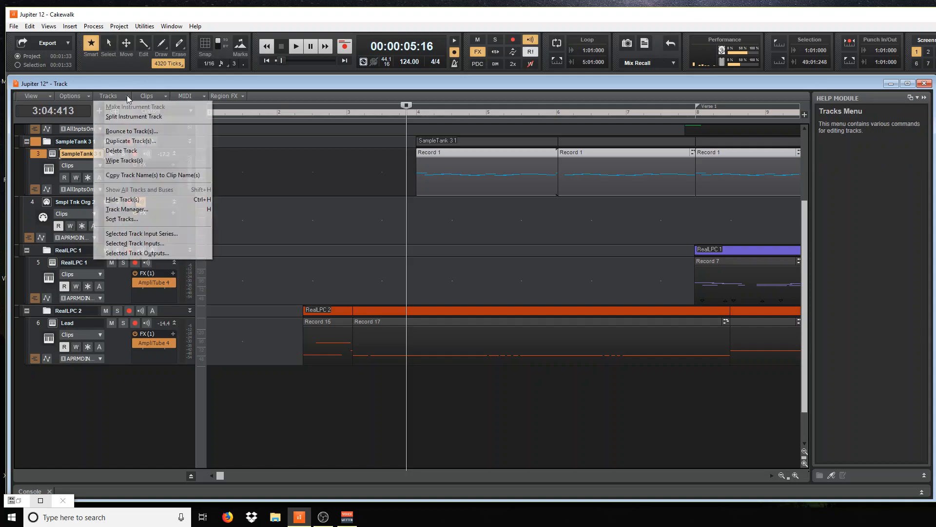
left_click(118, 131)
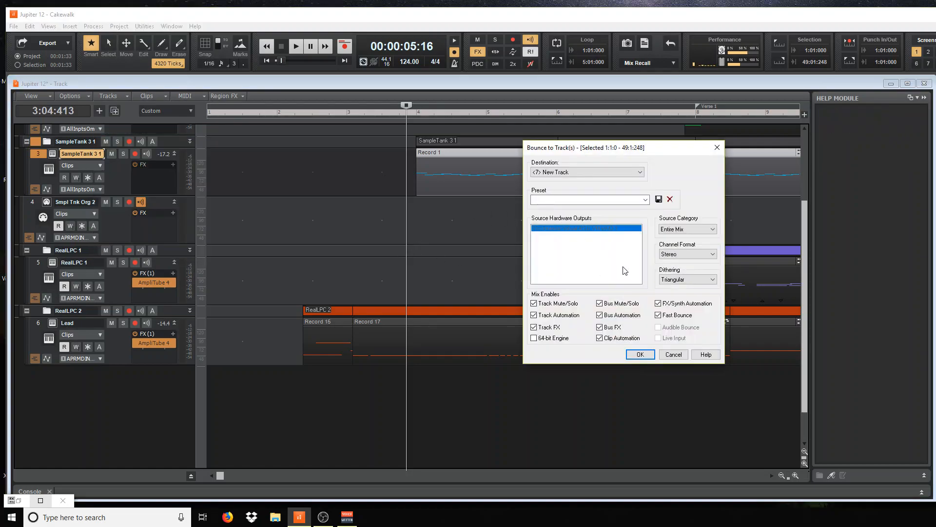
left_click(712, 230)
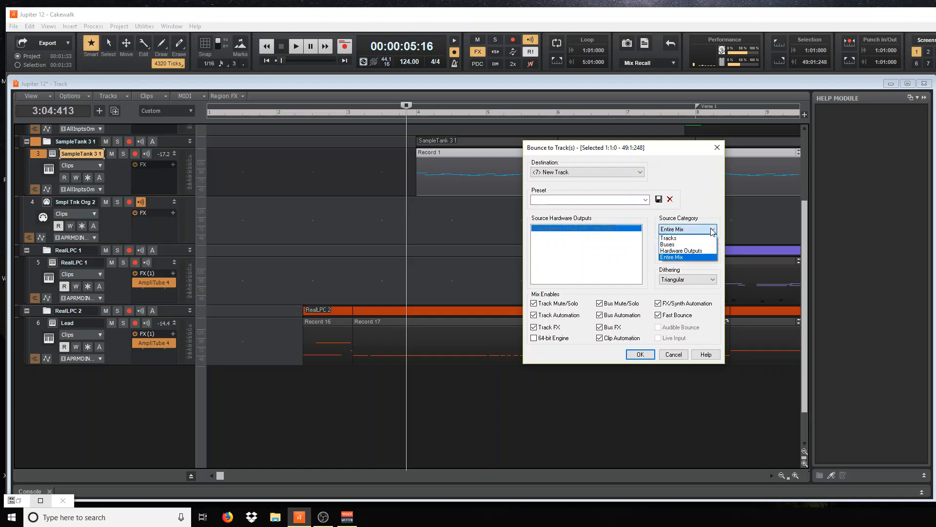
left_click(678, 239)
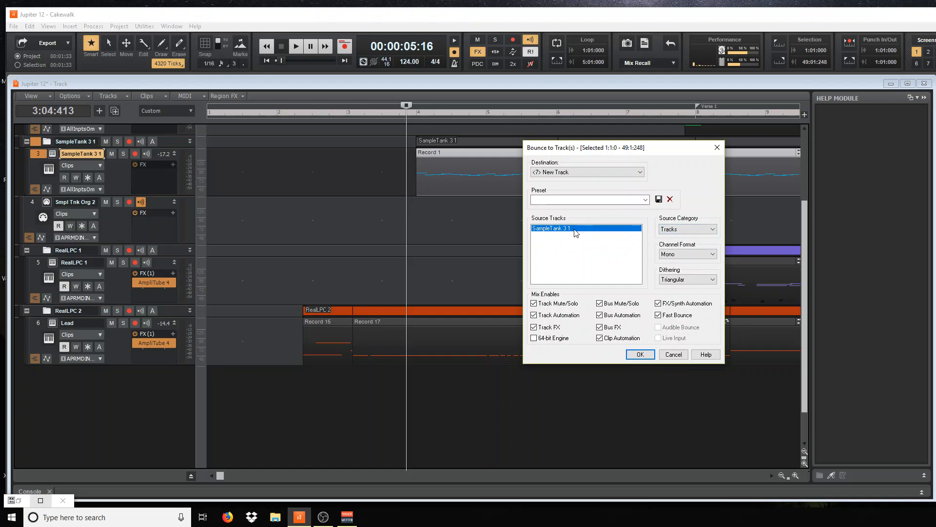
left_click(713, 254)
left_click(675, 276)
left_click(714, 255)
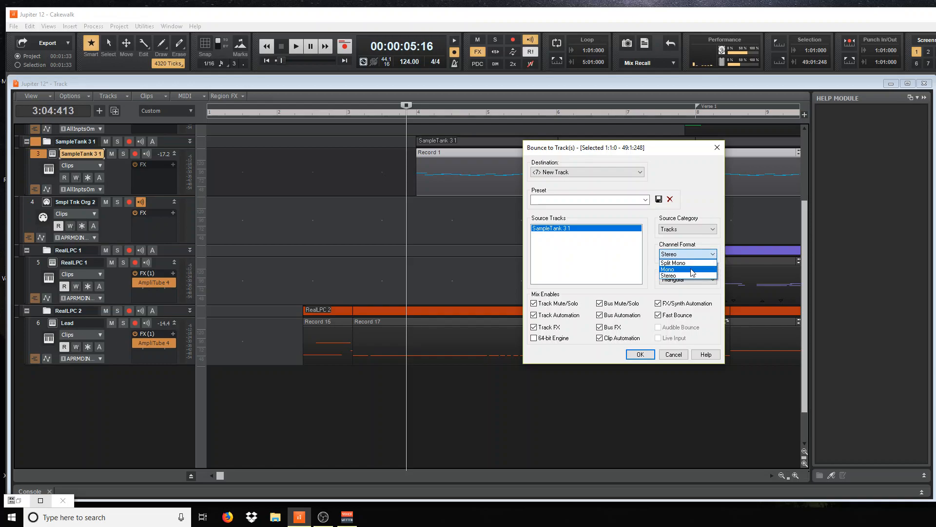
left_click(666, 275)
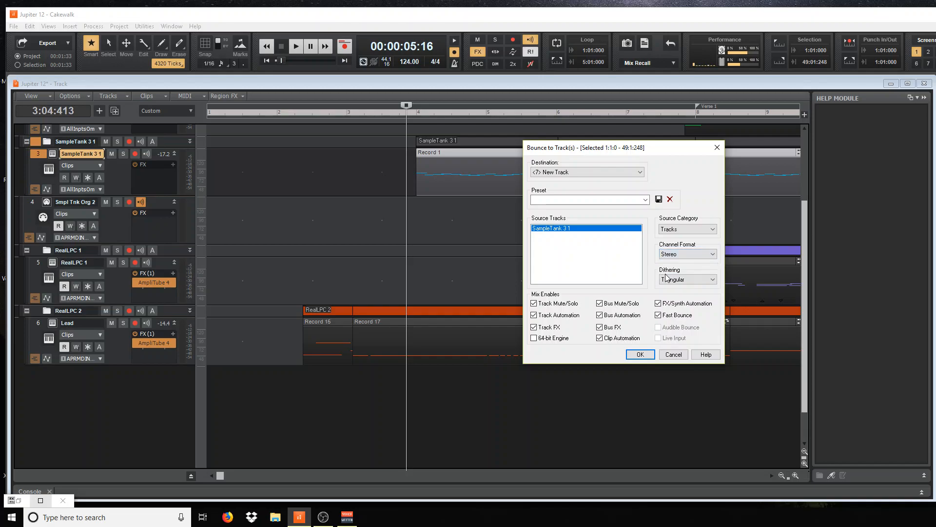
left_click(639, 355)
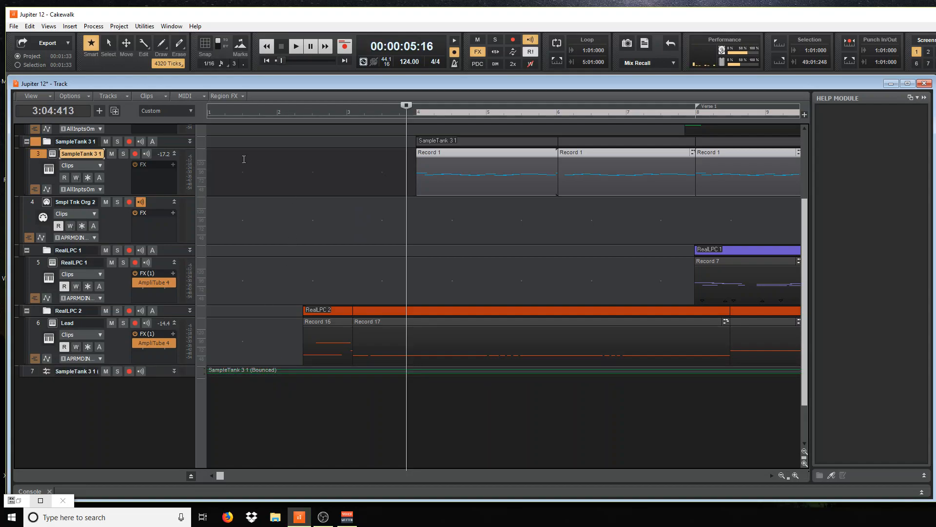
- Mute the original SampleTank 3 1 track and enlarge the bounced track 7 so its waveforms are easier to see
left_click(112, 155)
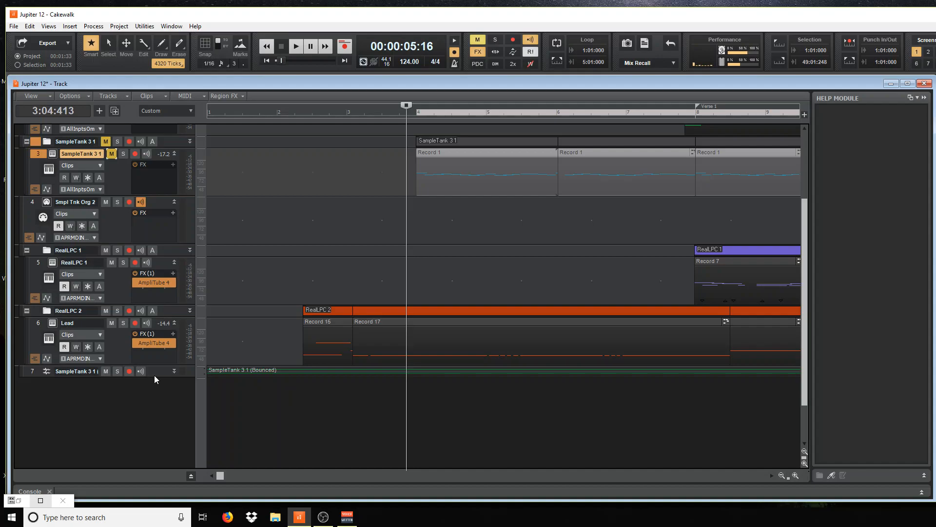
left_click(175, 371)
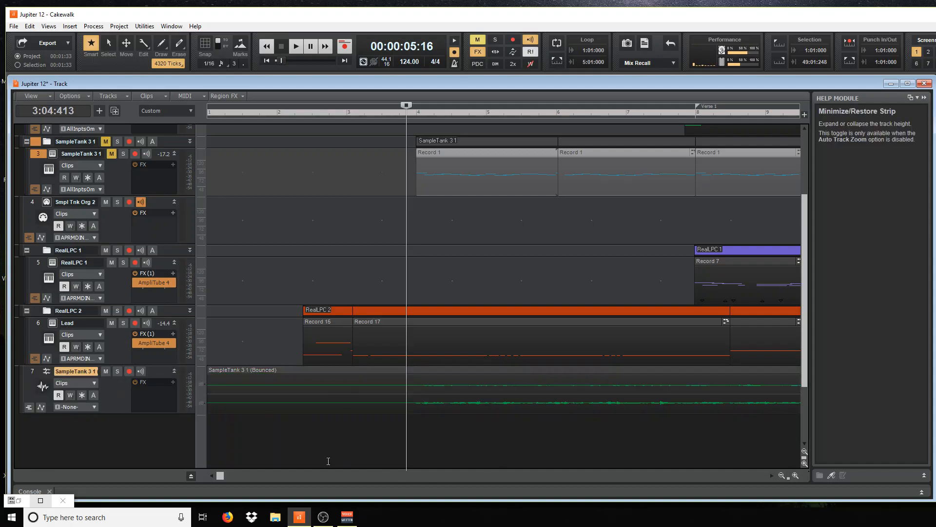
left_click_drag(219, 476, 246, 476)
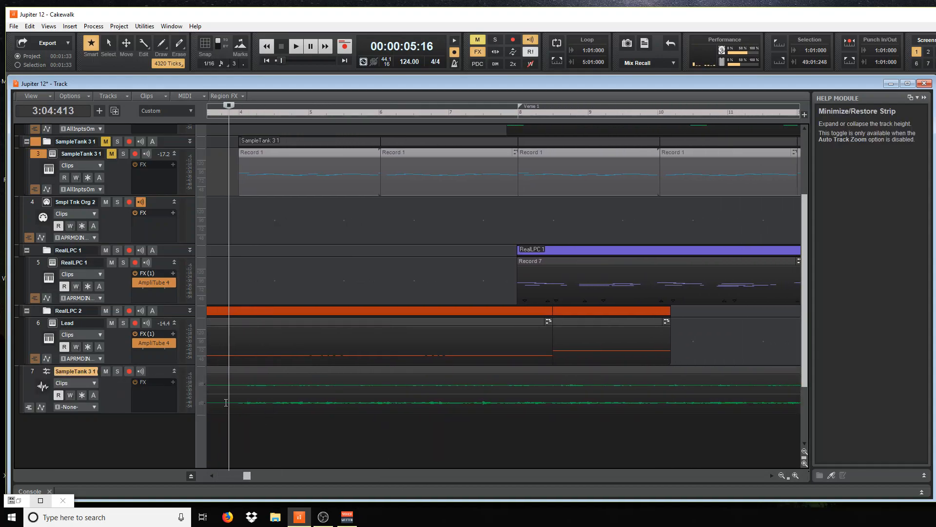
left_click_drag(177, 412, 183, 452)
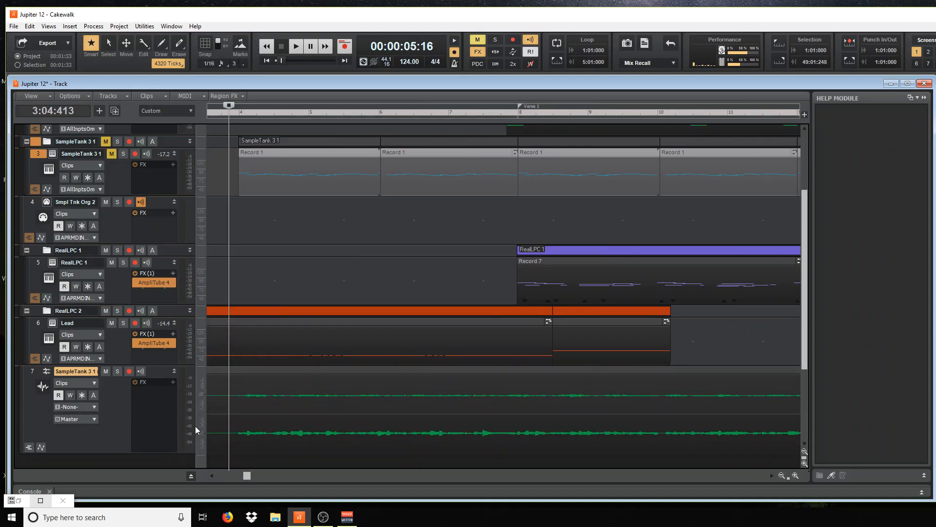
- Play the project from just before measure 4 and solo the bounced track 7 to audition it
key("space")
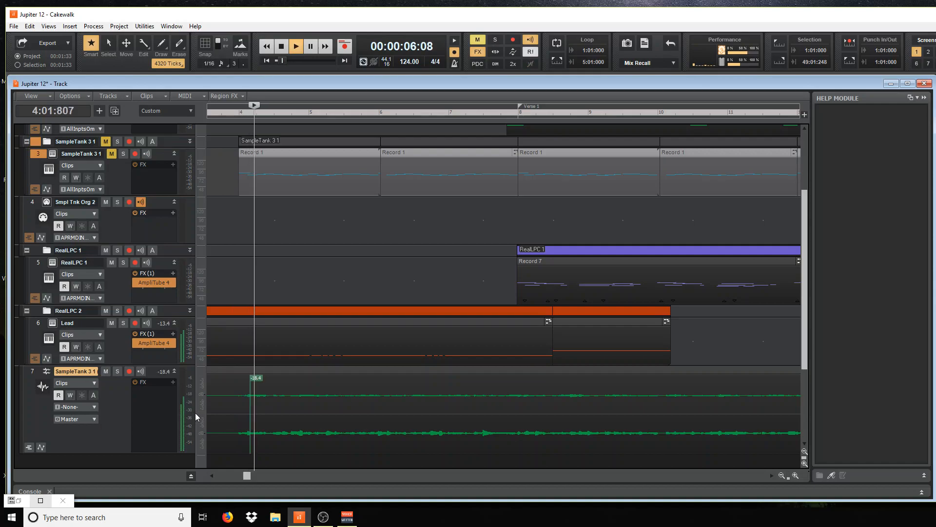
left_click(117, 371)
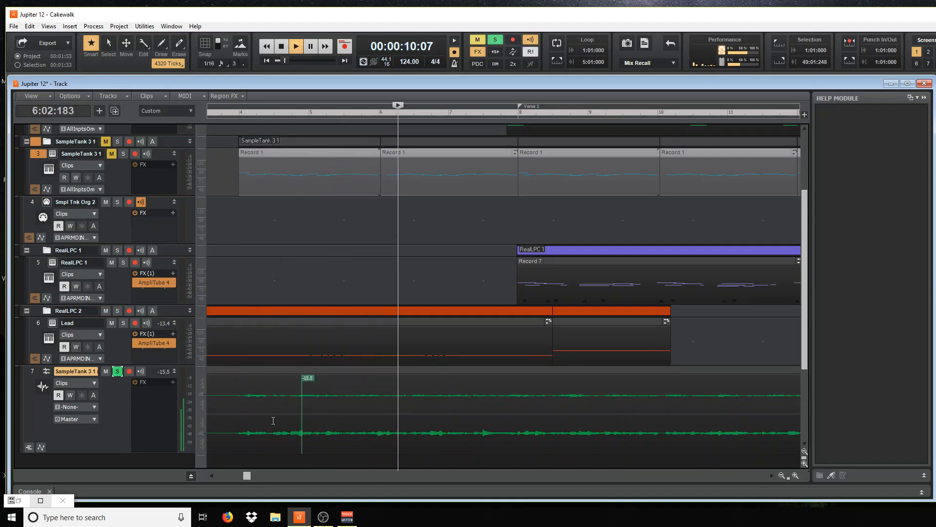
key("space")
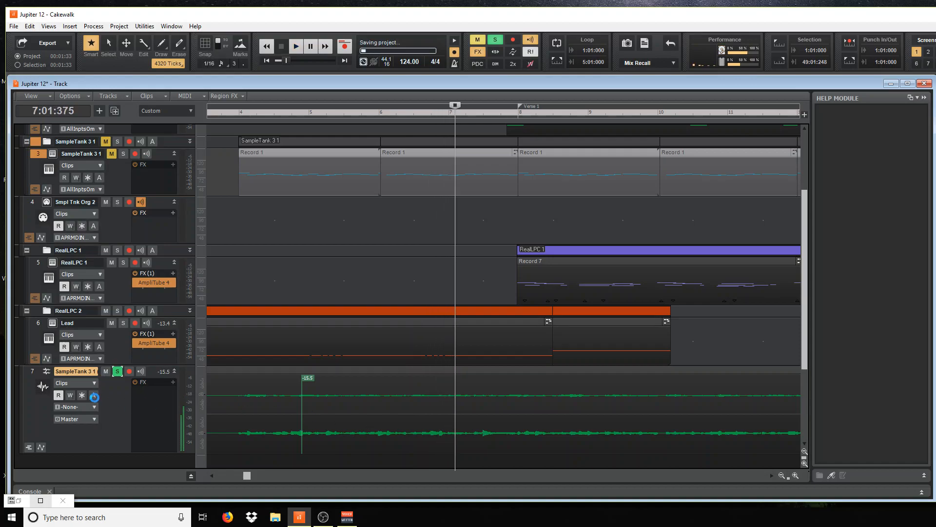
- Rename the bounced track 7 as Organ B-3
double_click(93, 372)
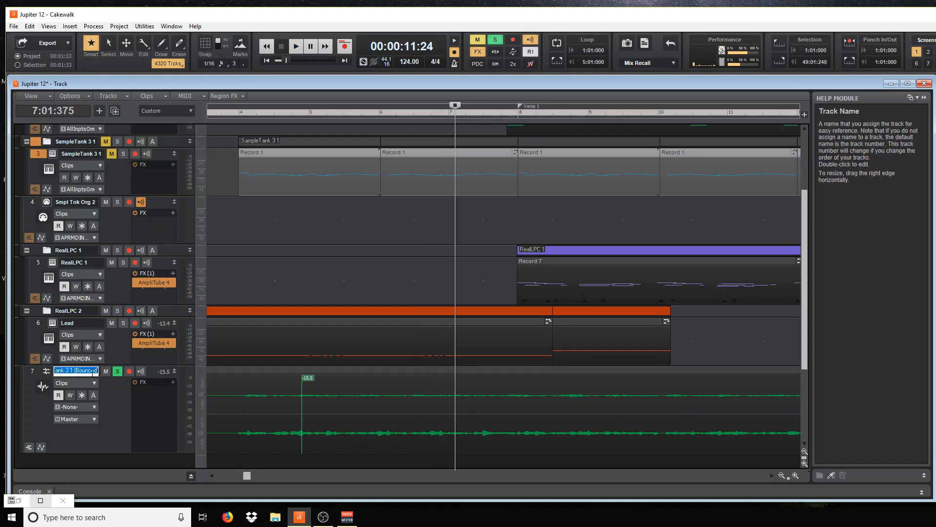
type("Organ B-3")
key("Return")
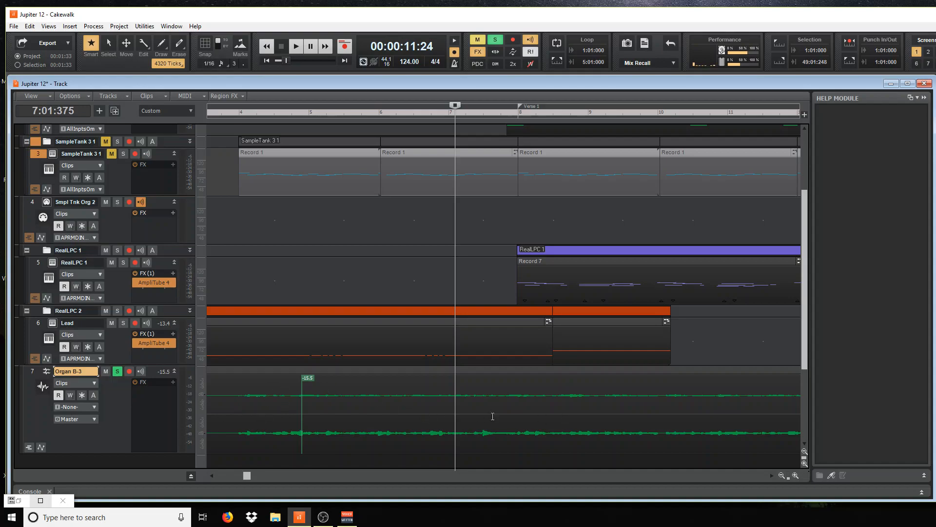
- Audition the Organ B-3 track briefly, examine its two waveform channels along the timeline, and return the playhead to just before measure 4
key("space")
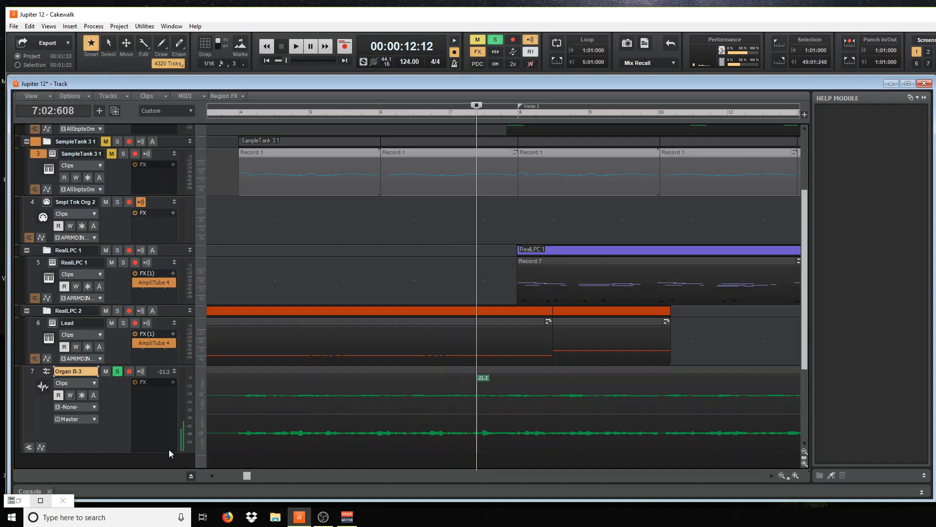
left_click_drag(169, 453, 172, 480)
scroll(337, 393, "down", 3)
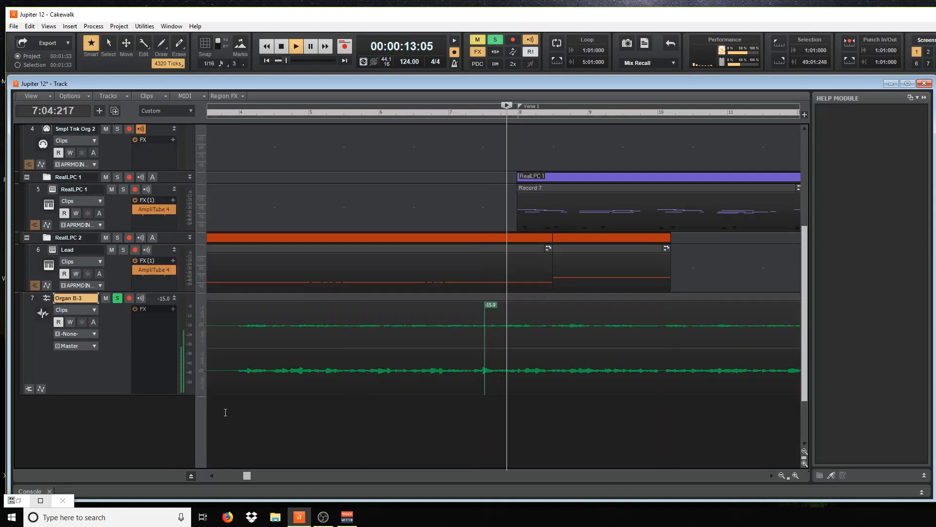
scroll(464, 389, "right", 5)
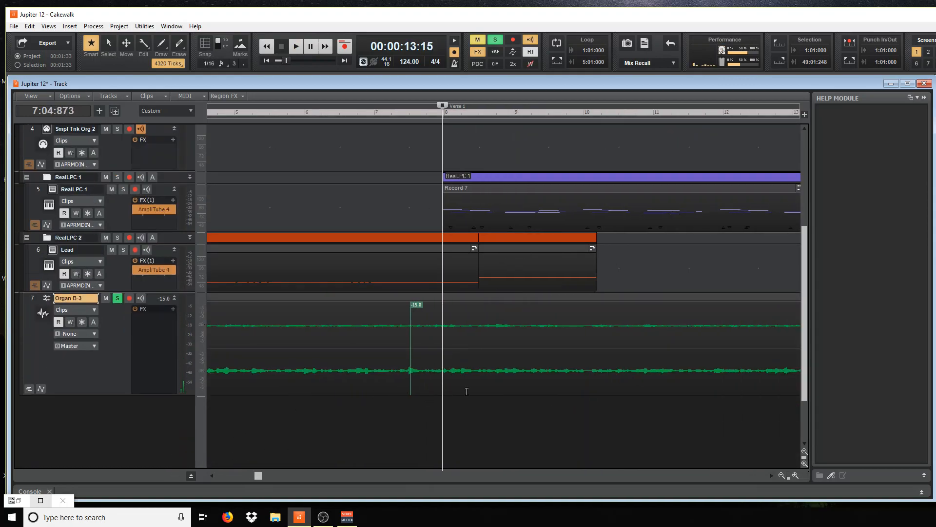
scroll(467, 391, "right", 10)
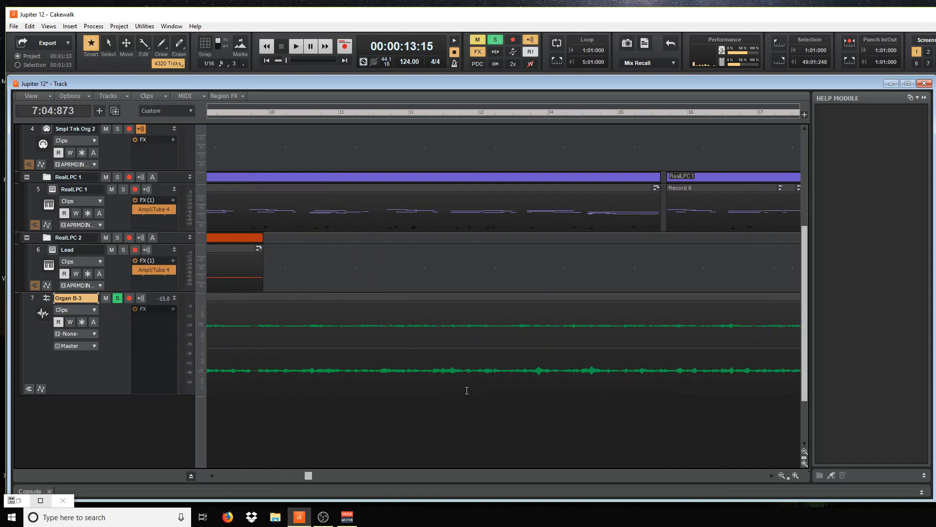
scroll(467, 390, "right", 5)
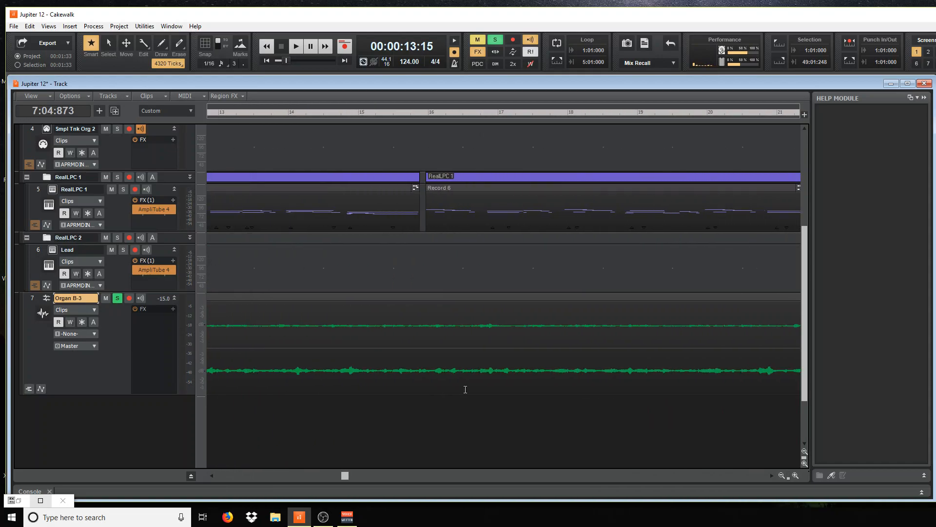
scroll(465, 389, "left", 7)
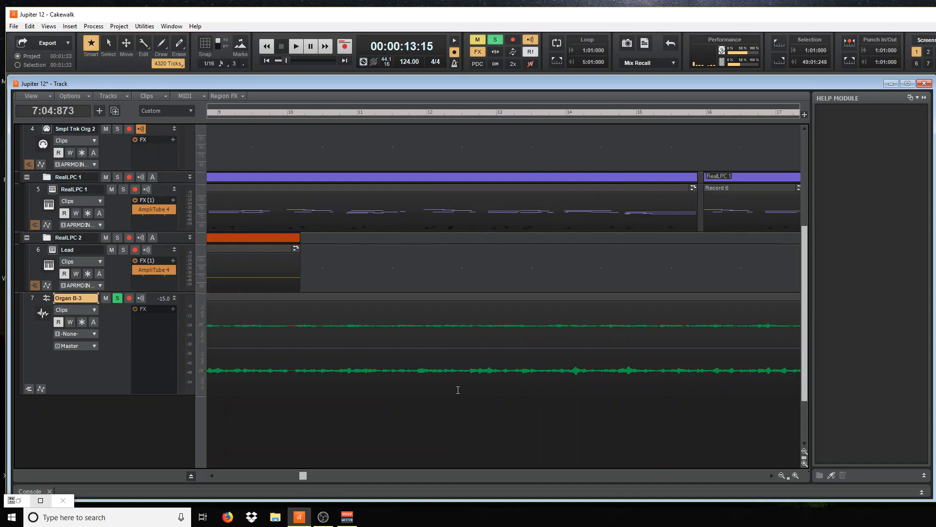
scroll(429, 395, "left", 8)
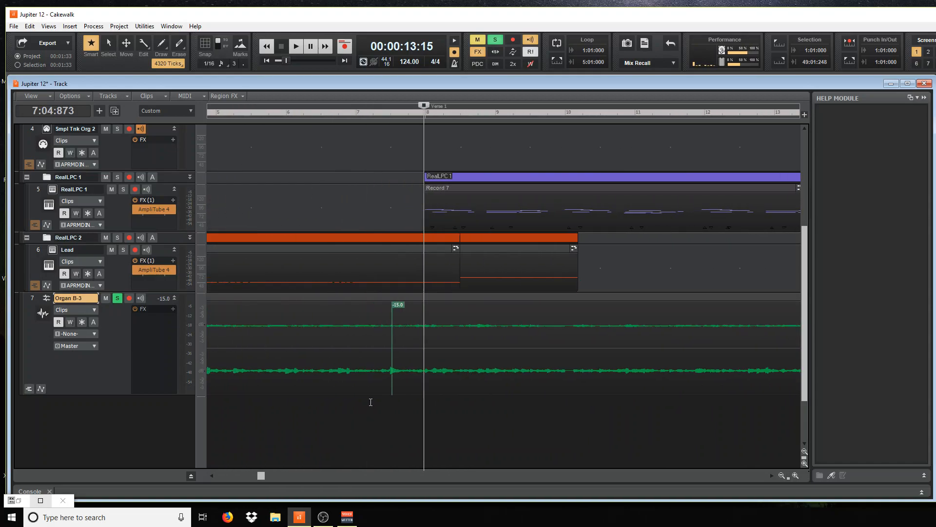
scroll(349, 403, "left", 4)
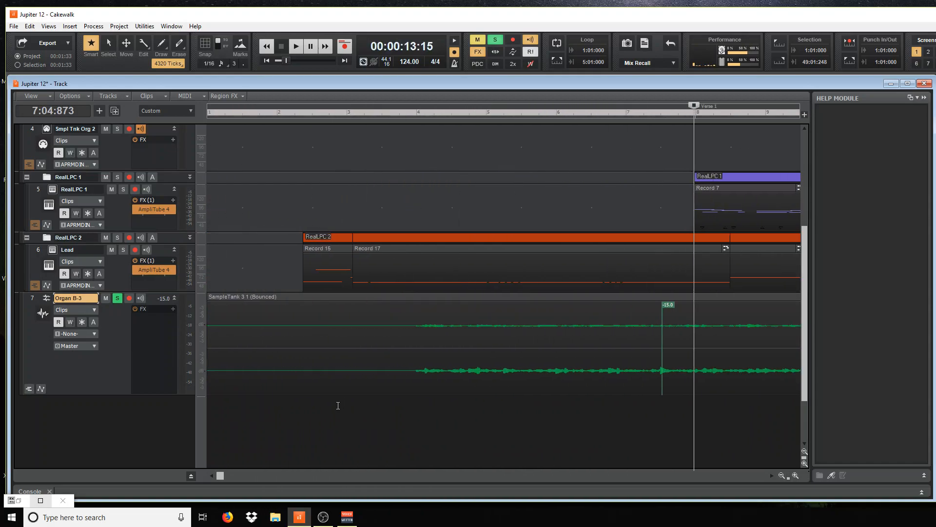
scroll(343, 407, "right", 1)
scroll(438, 422, "left", 1)
scroll(434, 422, "right", 1)
scroll(356, 392, "left", 1)
left_click(404, 110)
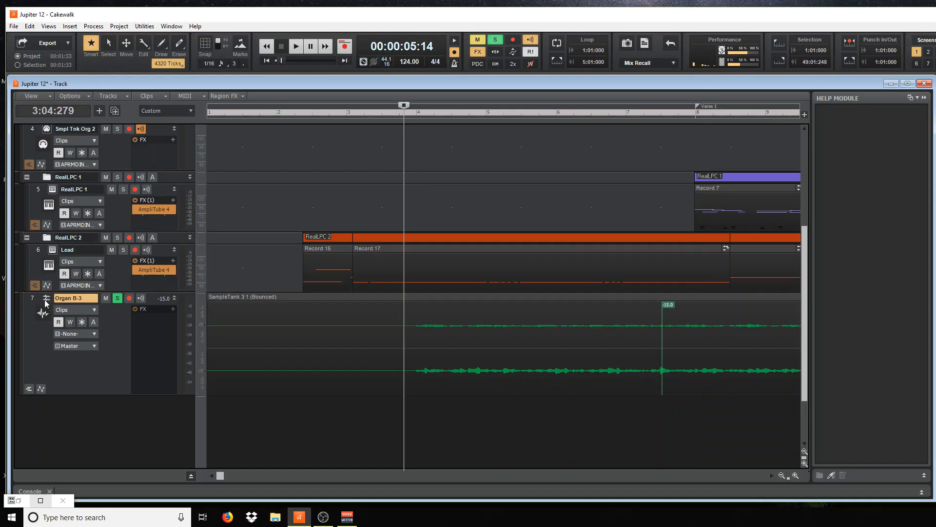
- Center the pan of the B-3 Organ 1 part in the SampleTank 3 mixer and close the instrument window
scroll(53, 248, "up", 3)
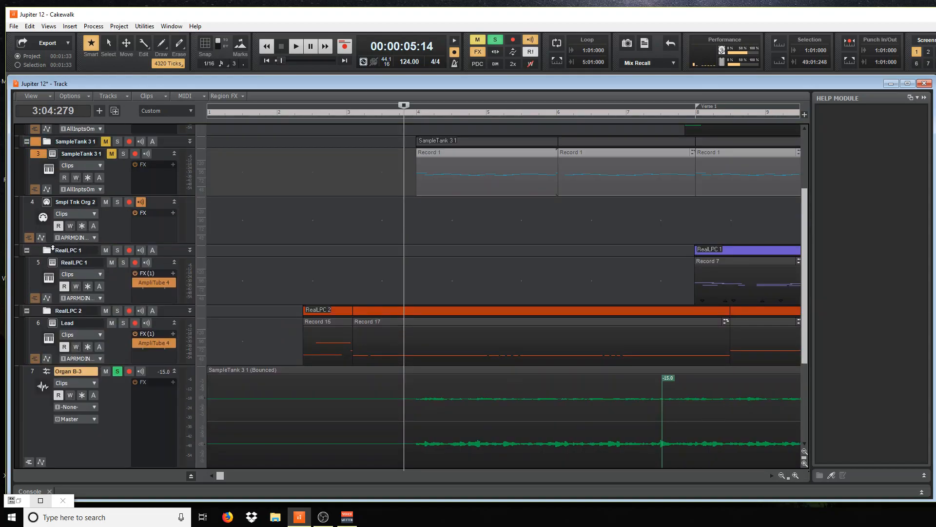
left_click(46, 202)
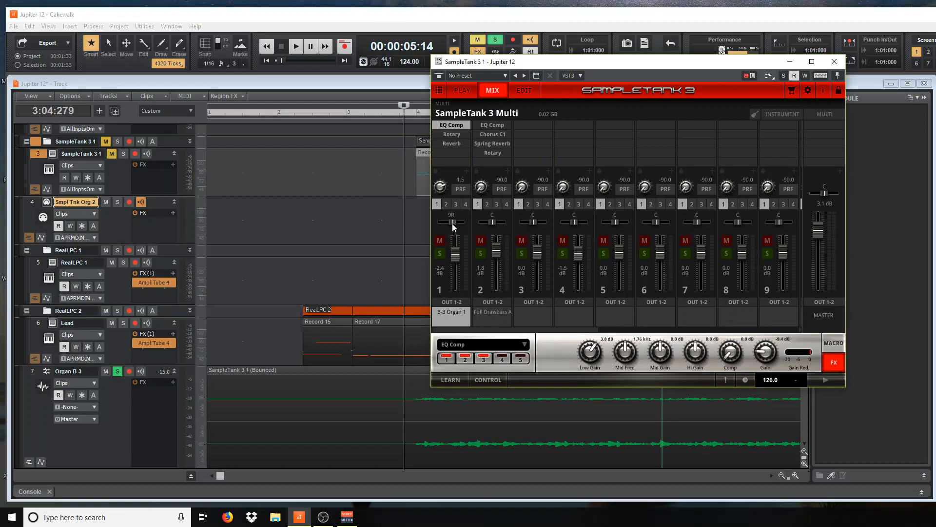
left_click_drag(452, 224, 452, 224)
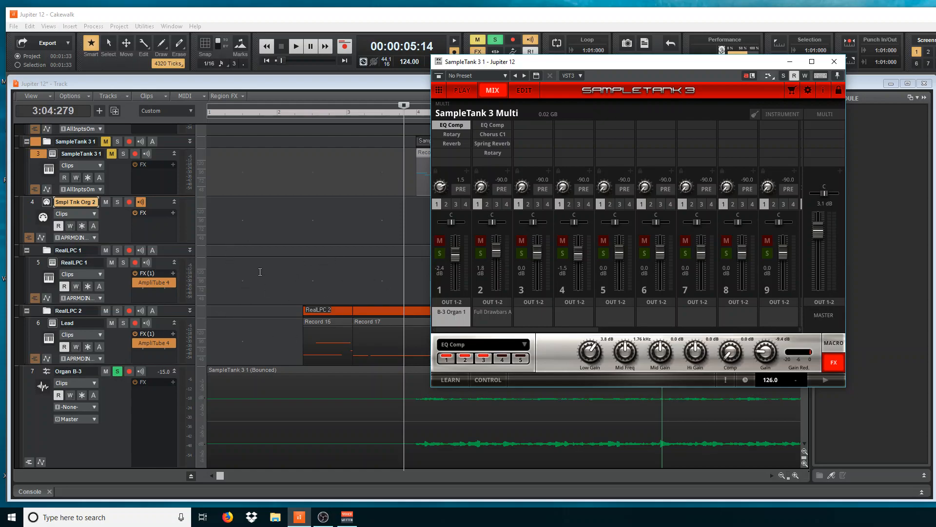
left_click(835, 61)
- Undo the mixdown that produced the Organ B-3 track
scroll(401, 315, "down", 3)
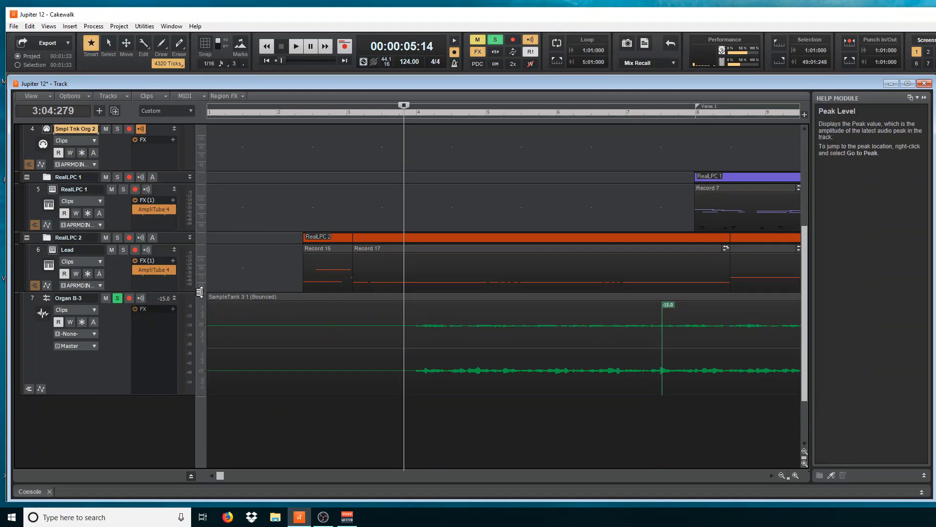
left_click(29, 26)
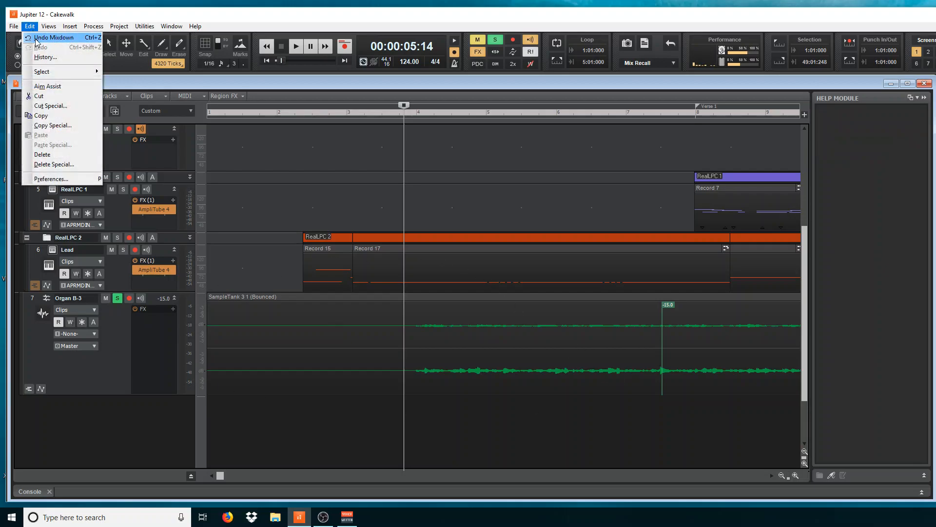
left_click(36, 37)
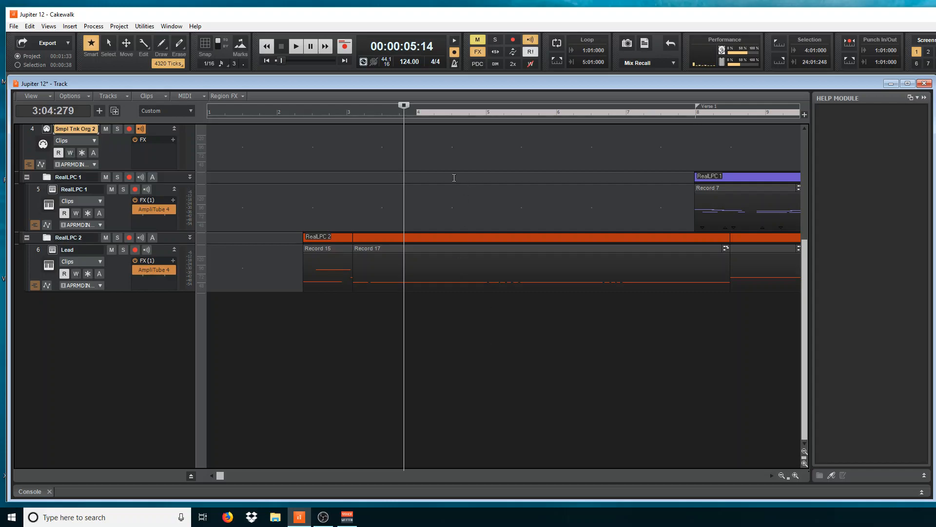
- Examine the track view's editing options, including the default fade-in, fade-out and crossfade curve types
scroll(428, 375, "up", 3)
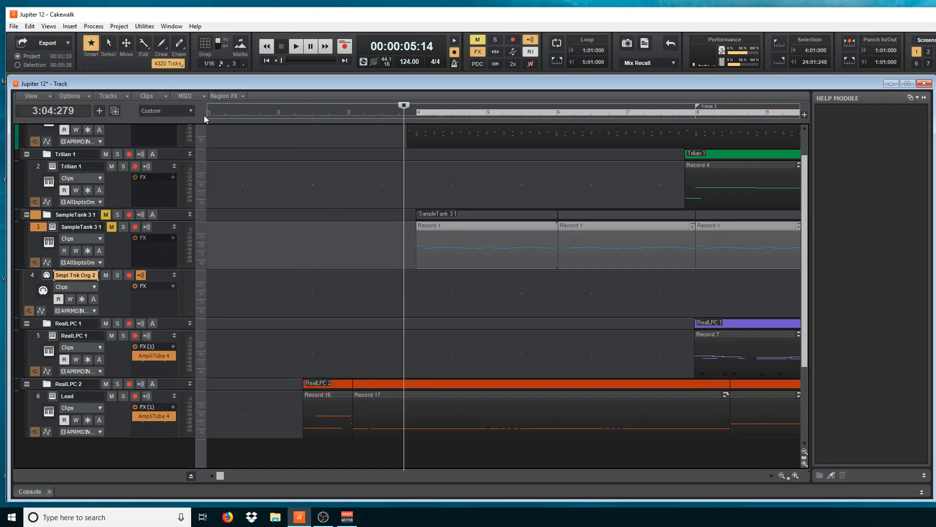
left_click(88, 97)
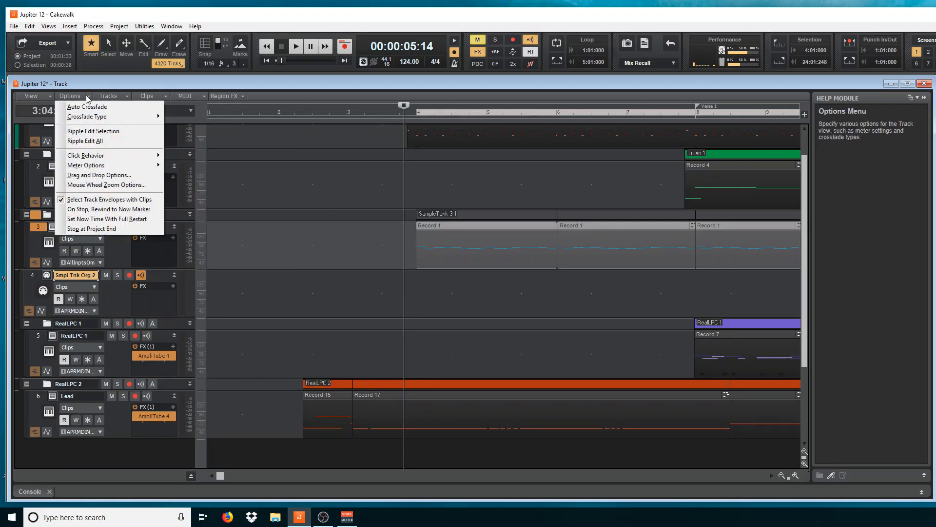
mouse_move(89, 120)
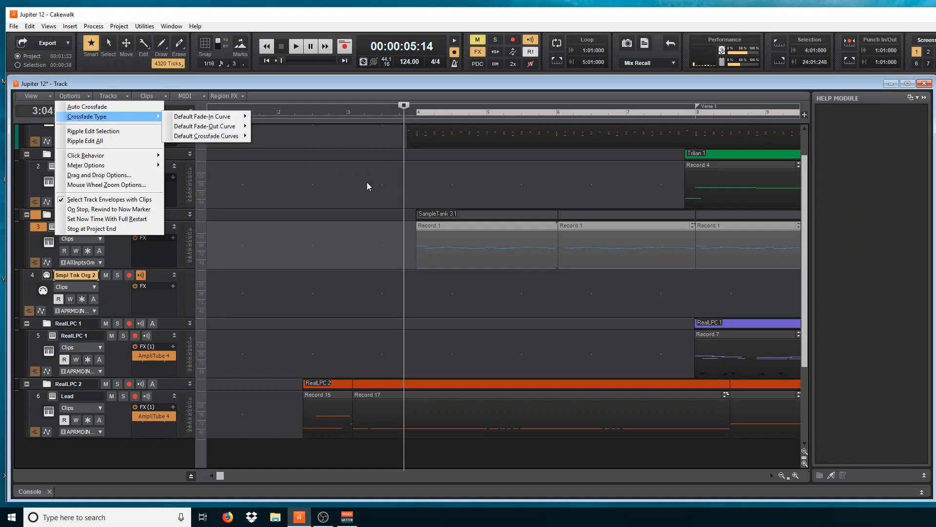
left_click(366, 182)
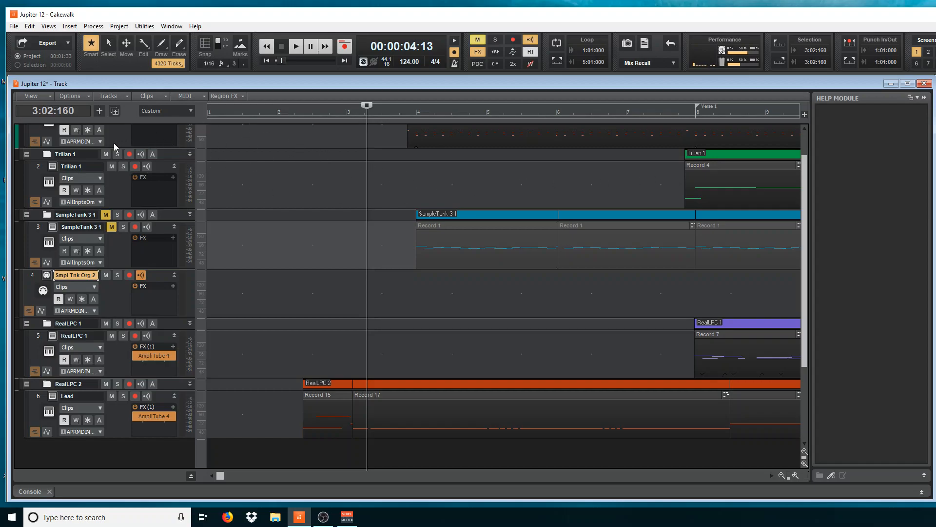
- Review the track view's display commands and the list of available project views, and place the playhead late in measure 2
left_click(49, 98)
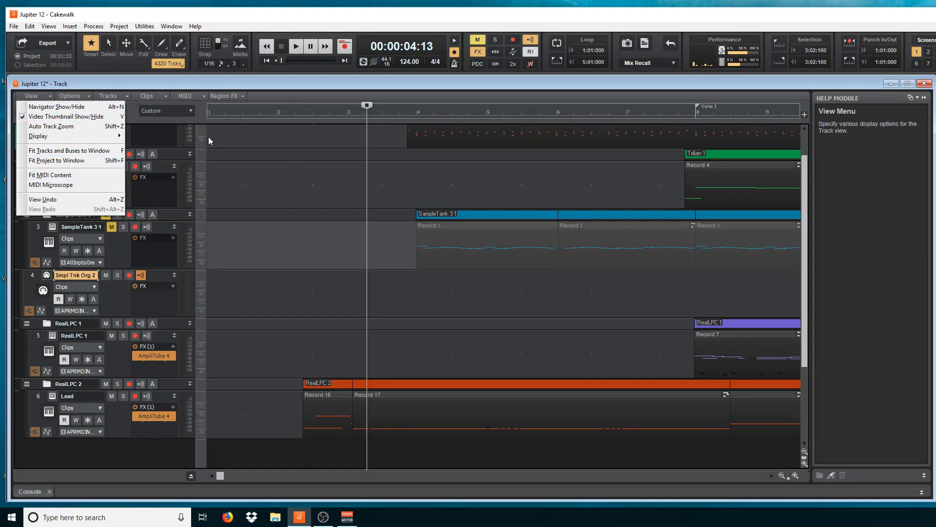
left_click(49, 27)
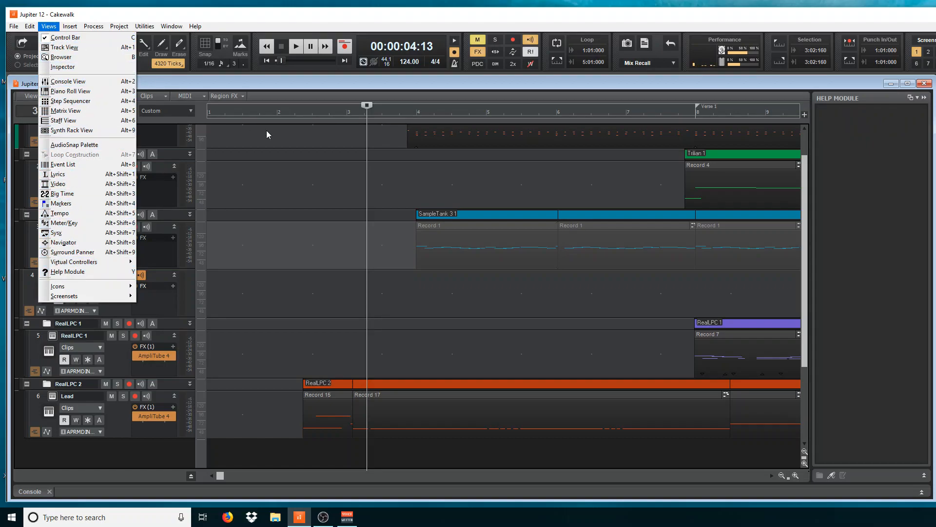
left_click(330, 181)
left_click(330, 182)
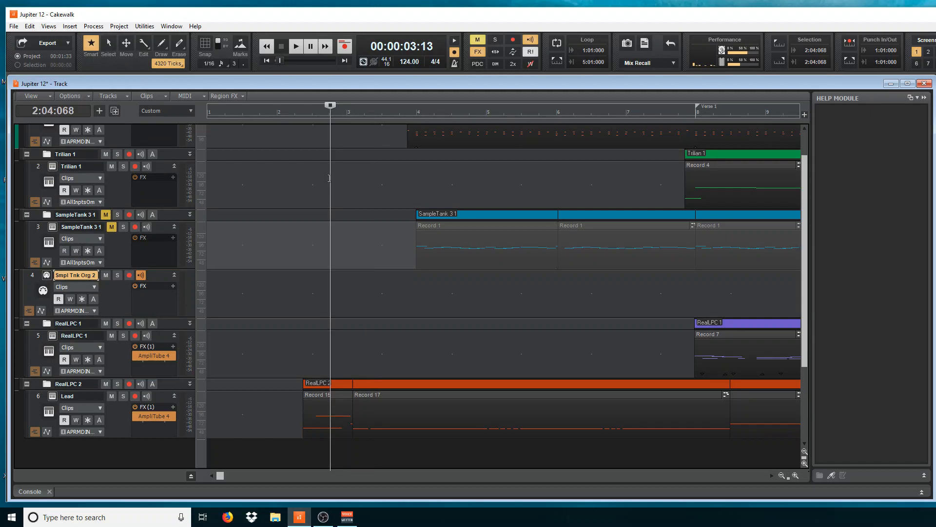
- Toggle the Console view, leave it shown, and widen its track strip area by shifting the divider before the buses
key("alt+2")
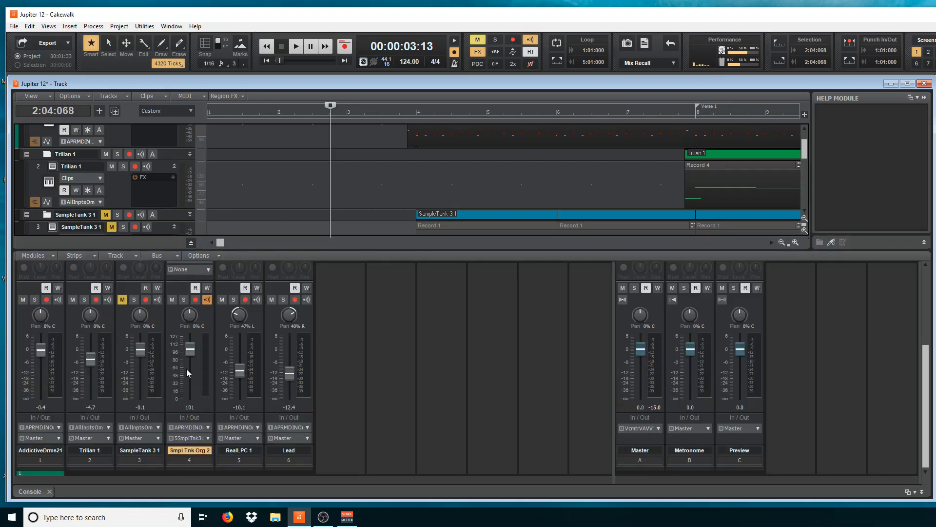
key("alt+2")
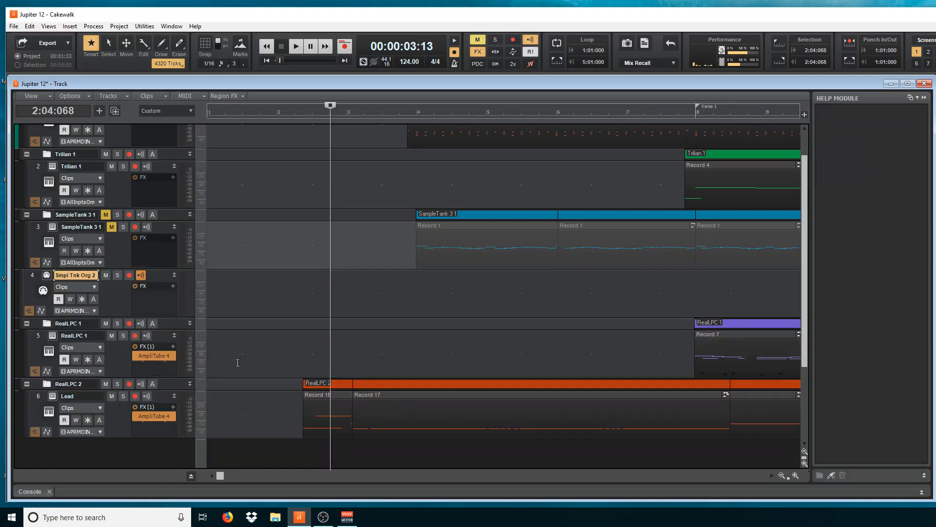
key("alt+2")
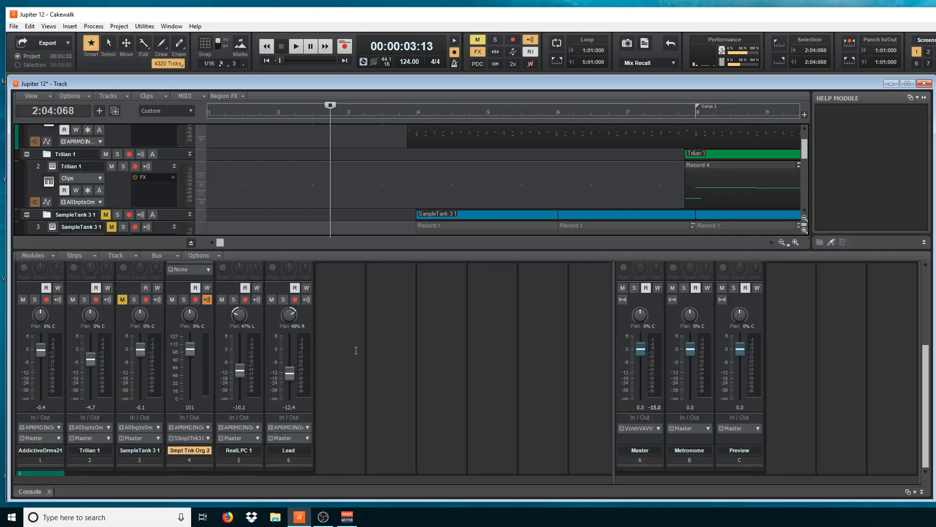
key("alt+2")
key("alt+2")
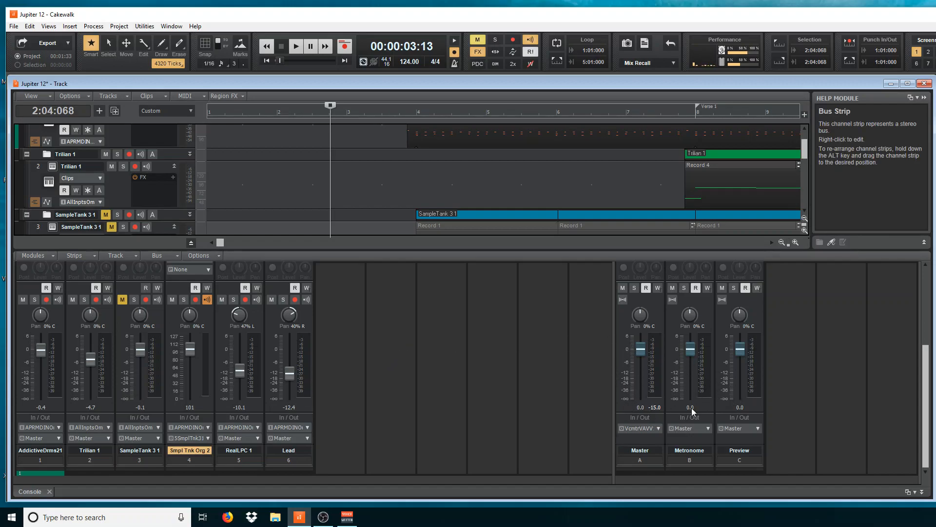
left_click_drag(614, 416, 765, 411)
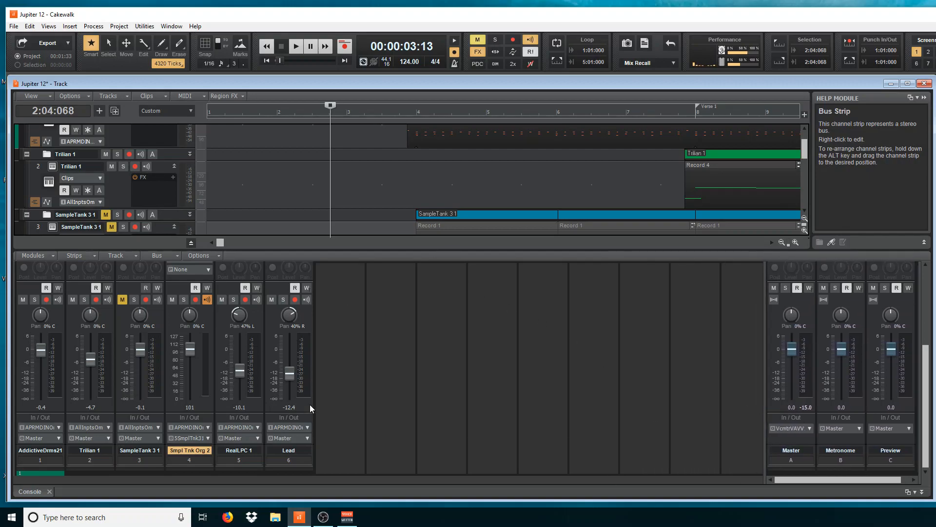
- Collapse and expand the docked console several times, leaving it collapsed to give the tracks the full height
key("d")
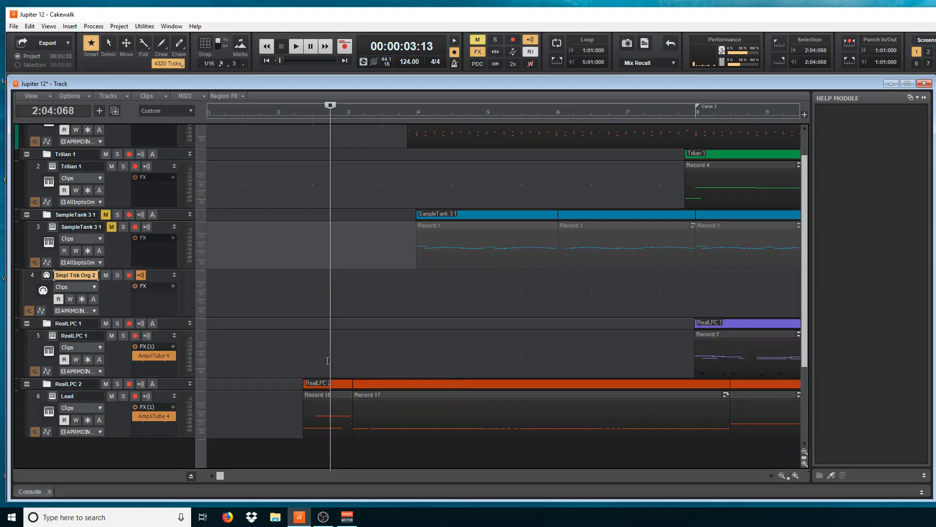
key("d")
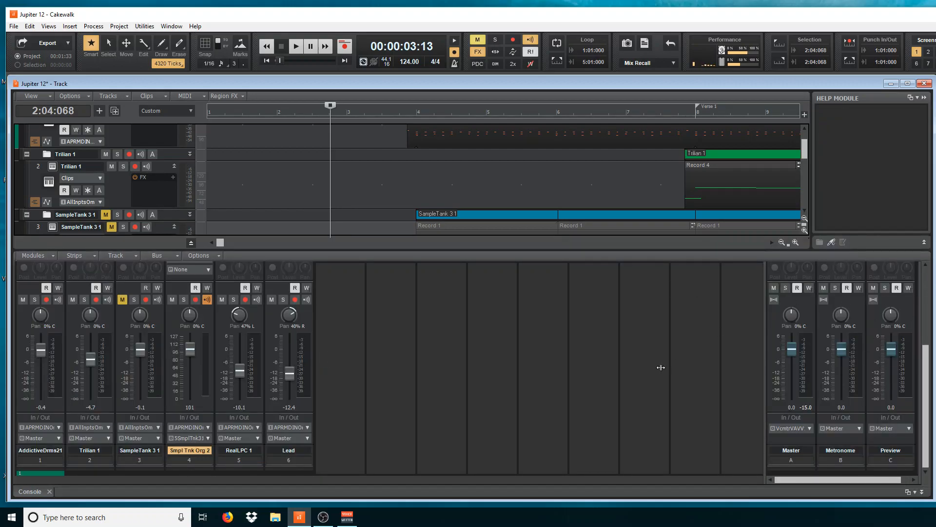
key("d")
key("d")
key("d")
key("d")
key("d")
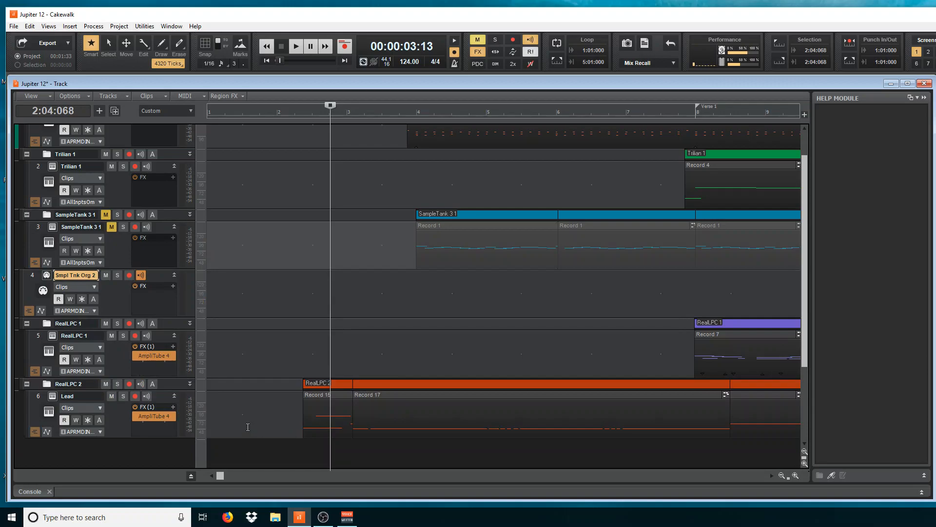
- Place the playhead at the start of measure 2 and play the project briefly
scroll(251, 376, "up", 1)
scroll(251, 374, "down", 2)
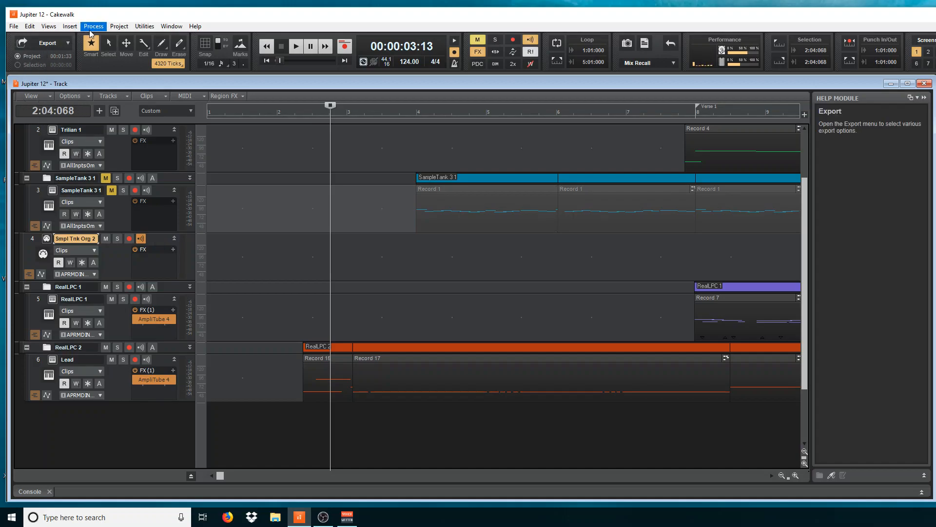
left_click(282, 111)
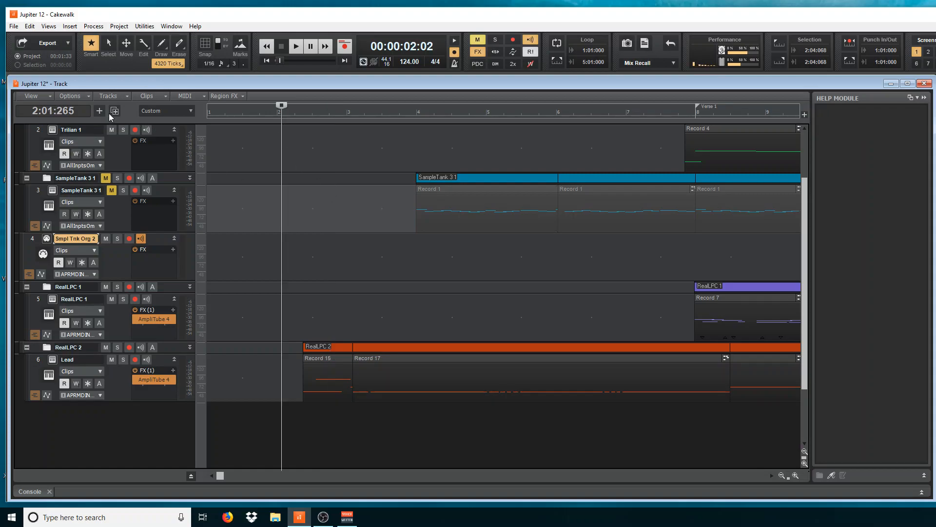
left_click(294, 49)
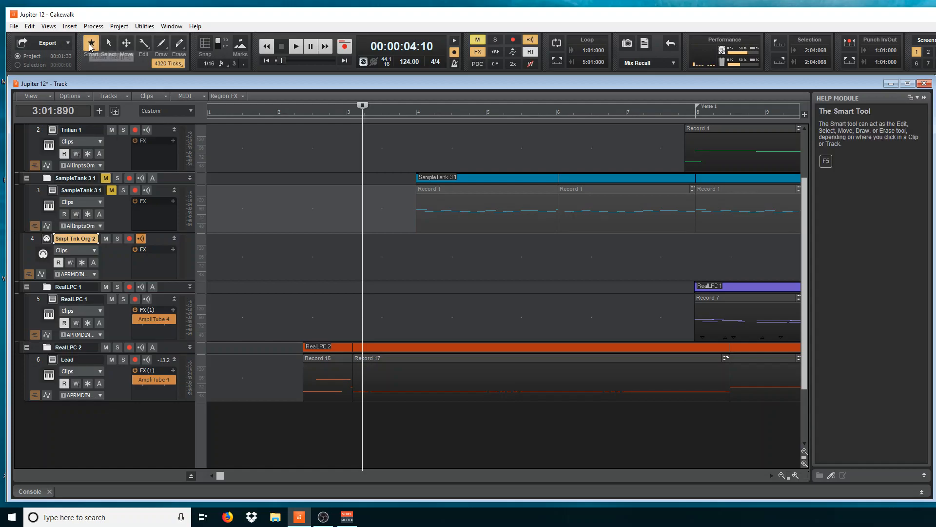
- Review the project file commands, the undo, redo and selection commands, and the list of views such as the Piano Roll
left_click(13, 26)
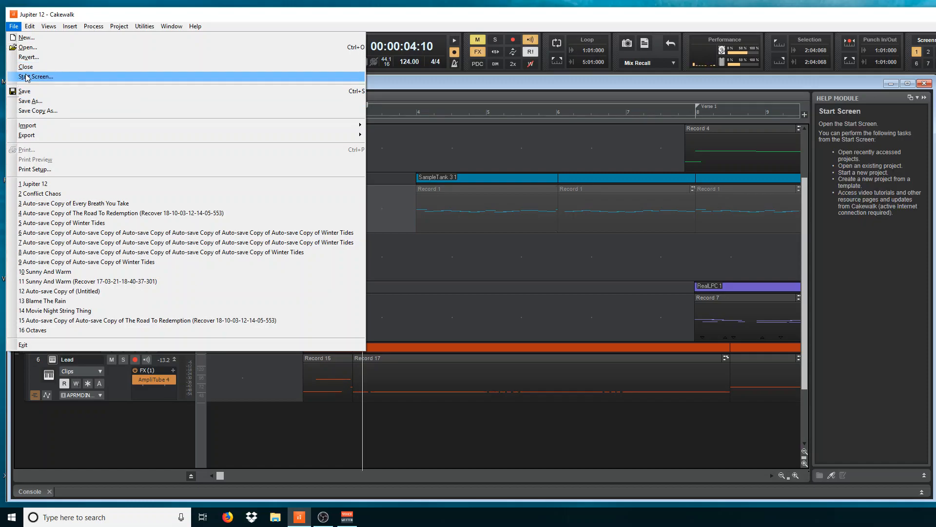
mouse_move(36, 27)
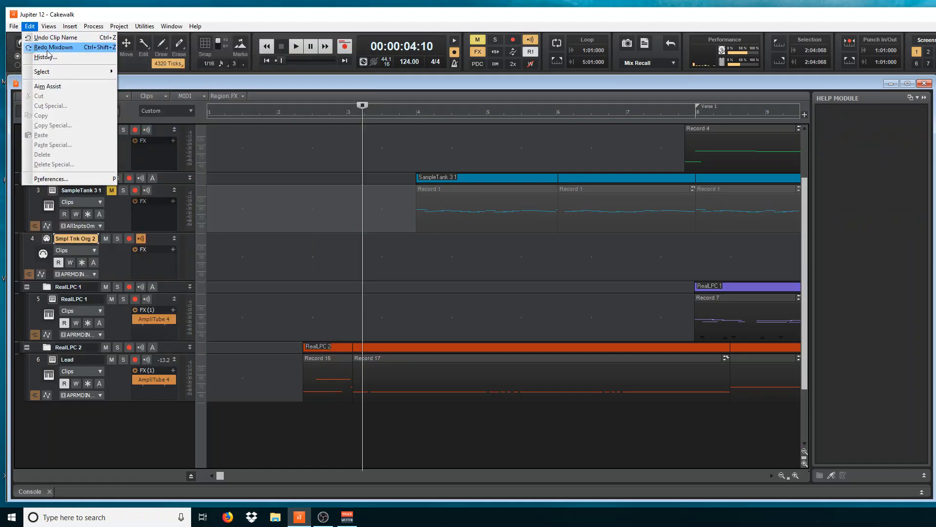
mouse_move(58, 72)
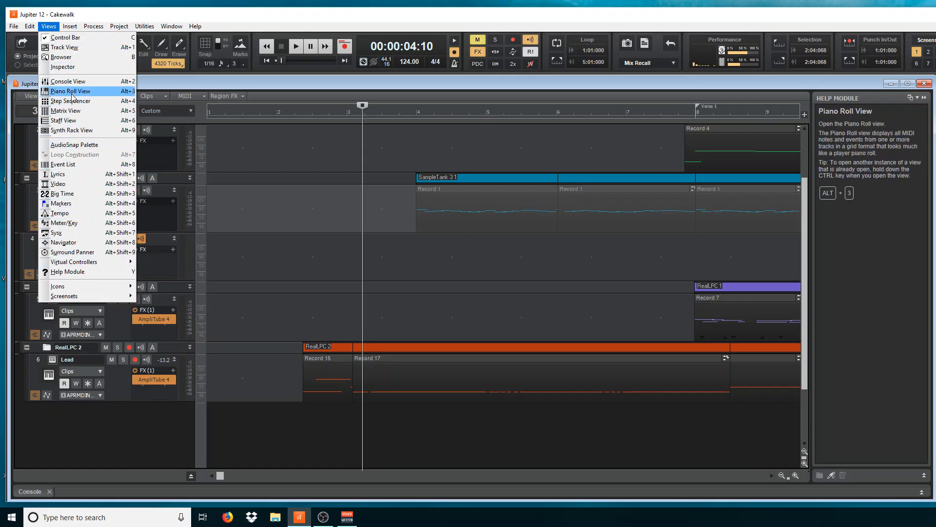
left_click(321, 148)
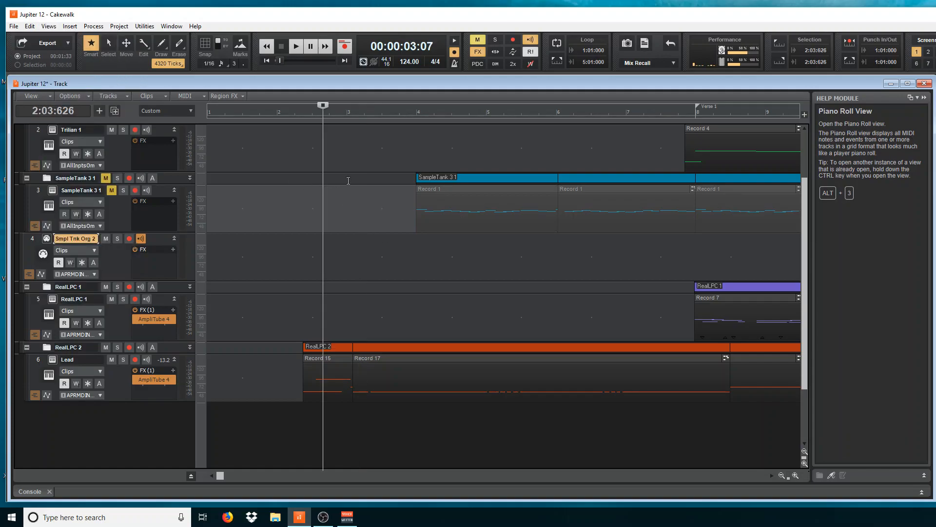
- Open the first SampleTank 3 1 clip in the Piano Roll view and close it again
double_click(508, 206)
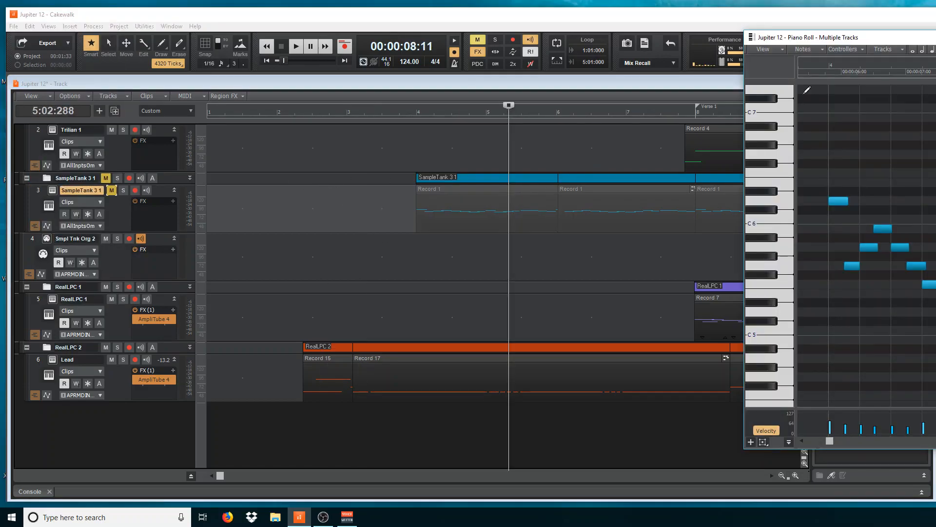
key("ctrl+F4")
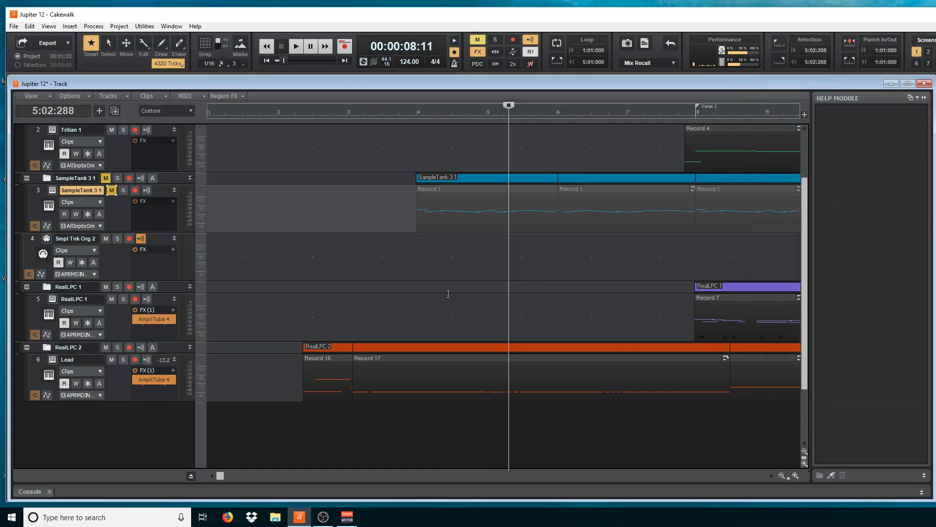
- Examine the processing commands and the effects that can be applied to clips, such as Gain, Normalize and Reverse
left_click(93, 26)
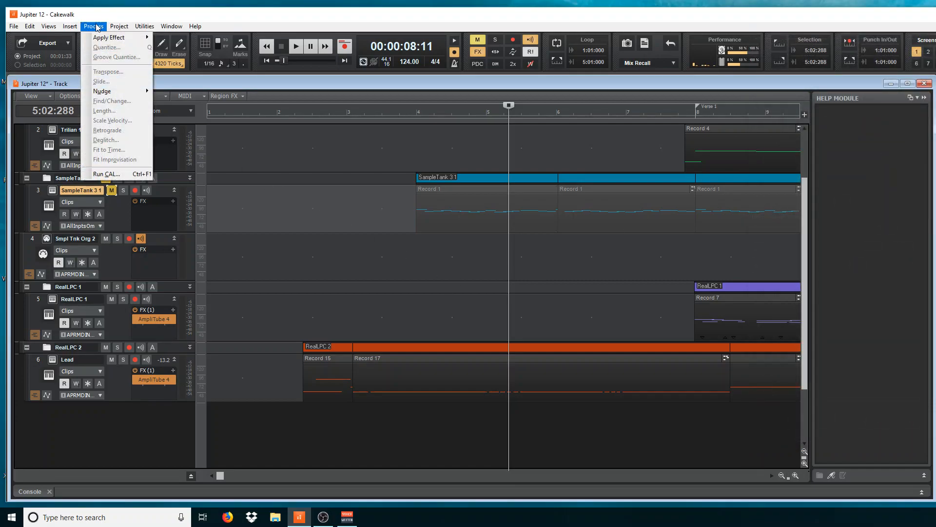
mouse_move(98, 40)
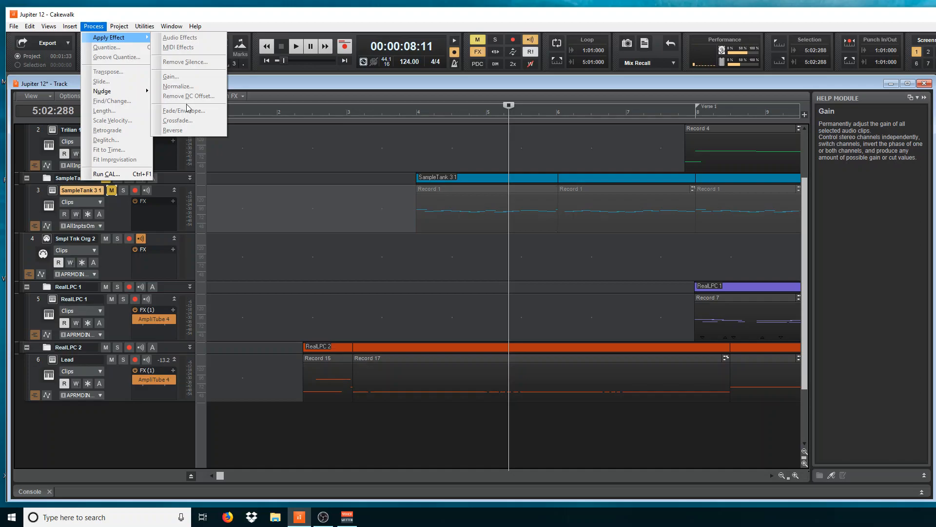
left_click(303, 166)
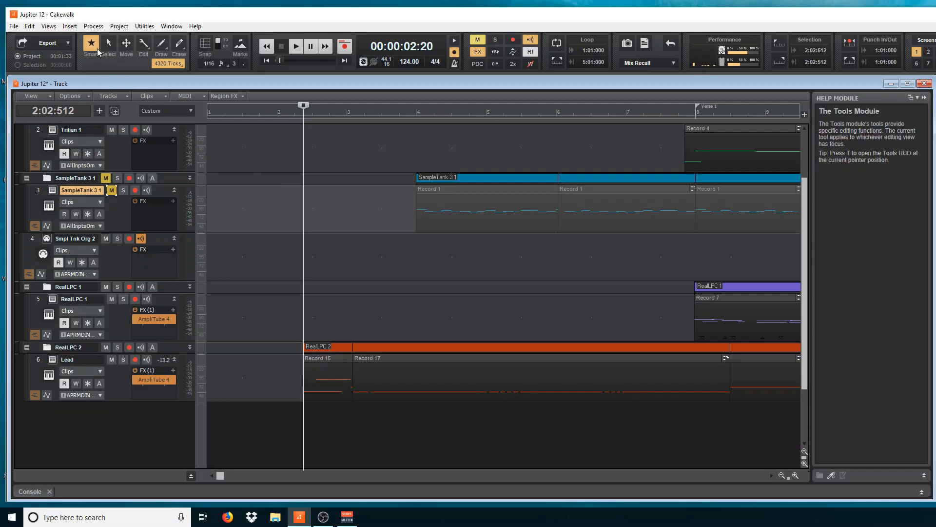
- Compare the insert commands for tracks, soft synths and buses with those offered from the empty track list area
left_click(71, 30)
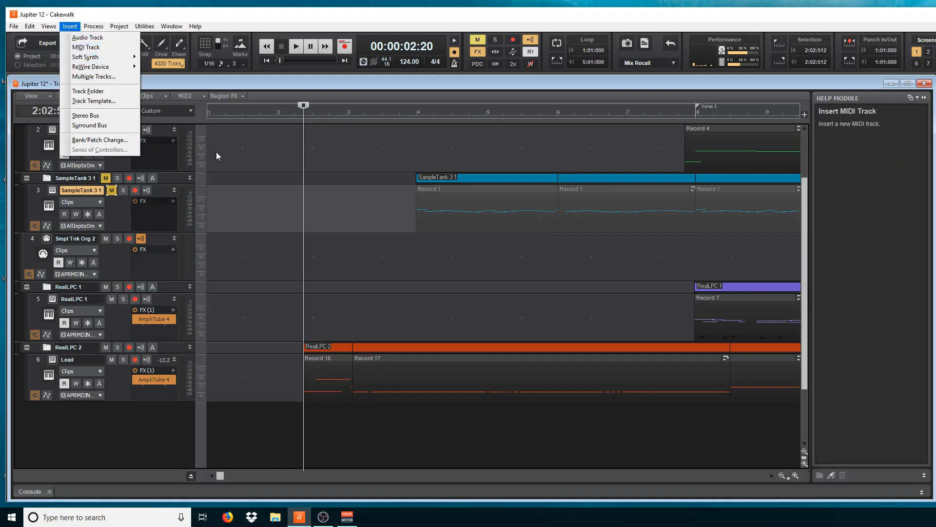
right_click(109, 420)
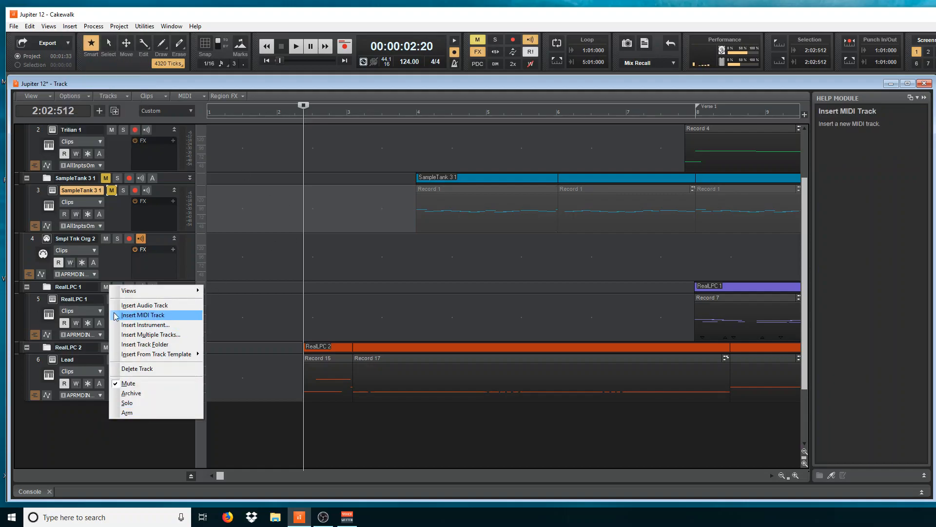
left_click(90, 445)
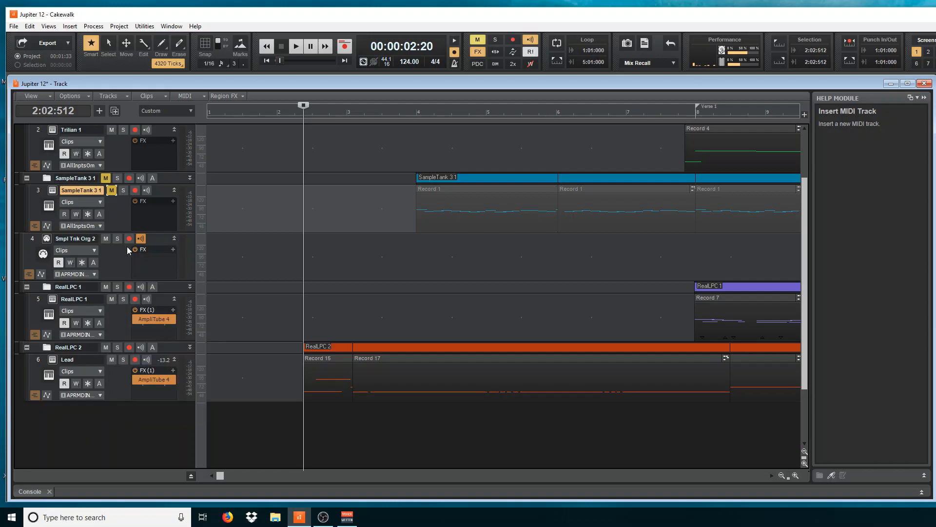
- Review the process, project, utility and window arrangement commands with the Smart tool active, and place the playhead late in measure 3
left_click(90, 42)
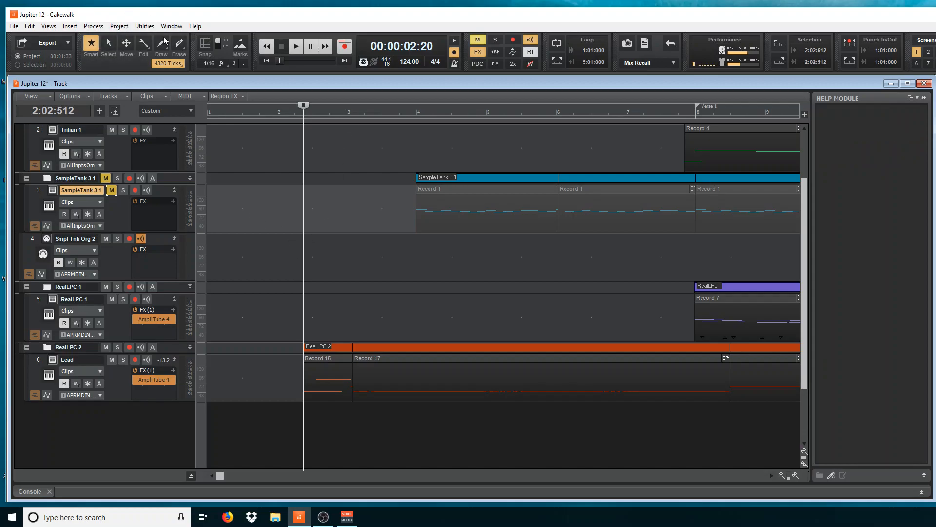
left_click(104, 28)
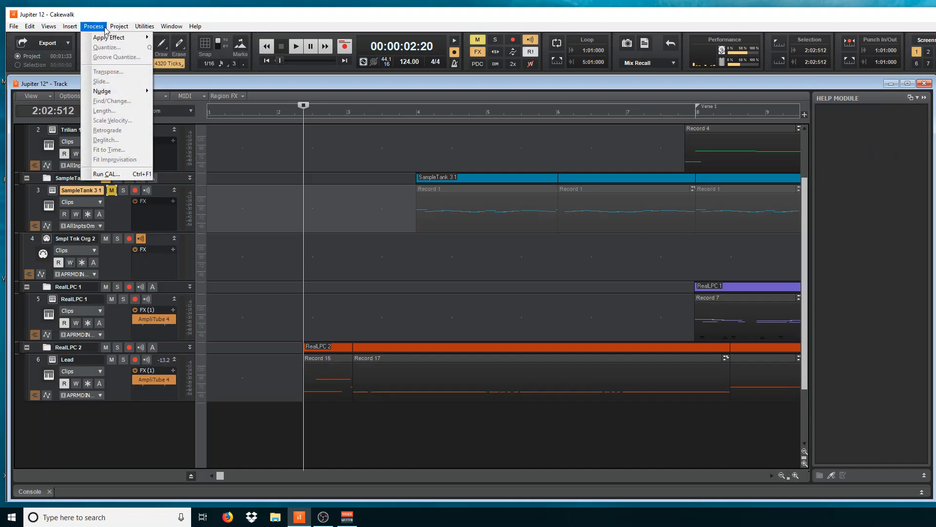
mouse_move(121, 28)
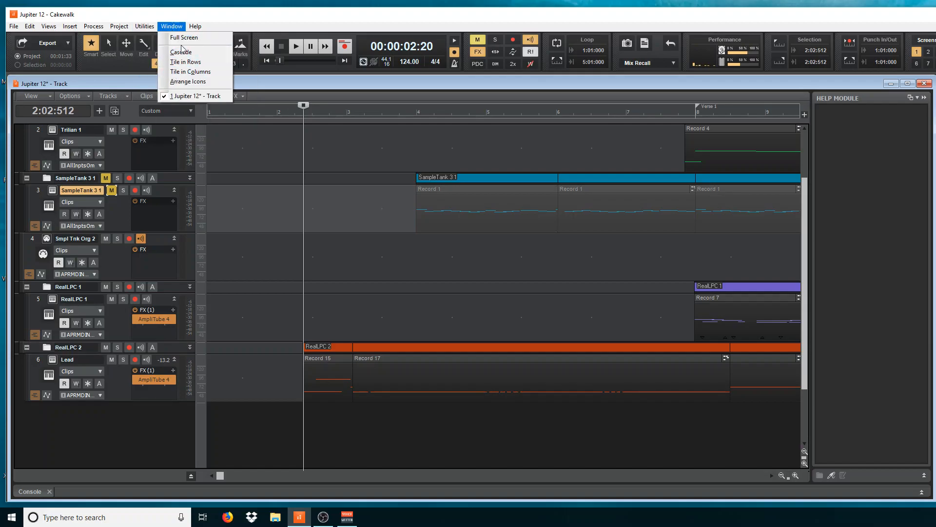
left_click(254, 20)
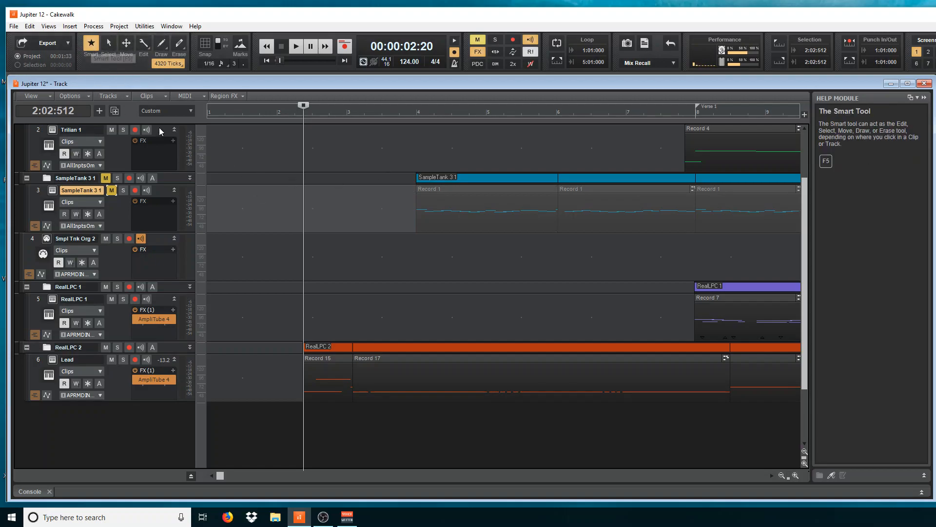
left_click(393, 222)
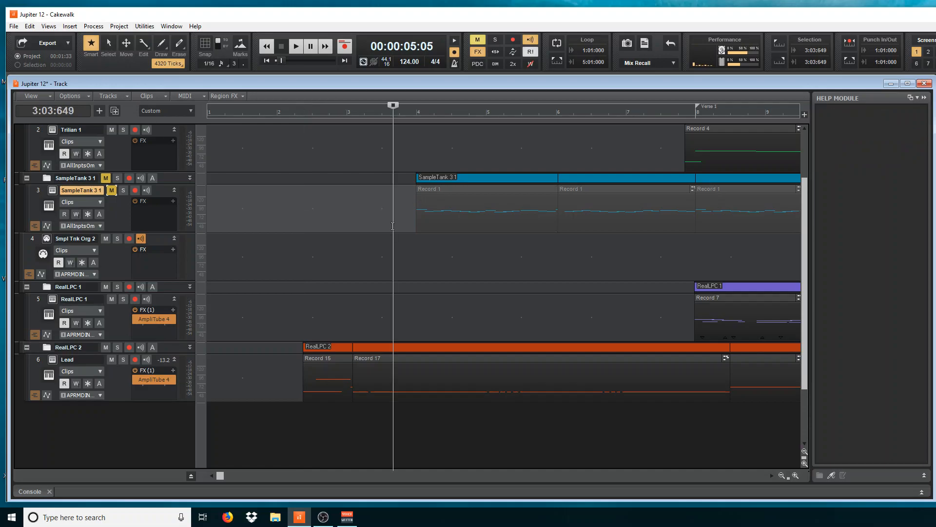
- Select time ranges across the first SampleTank 3 1 clip with the Smart tool, then clear them and place the playhead late in measure 3
left_click_drag(396, 210, 524, 215)
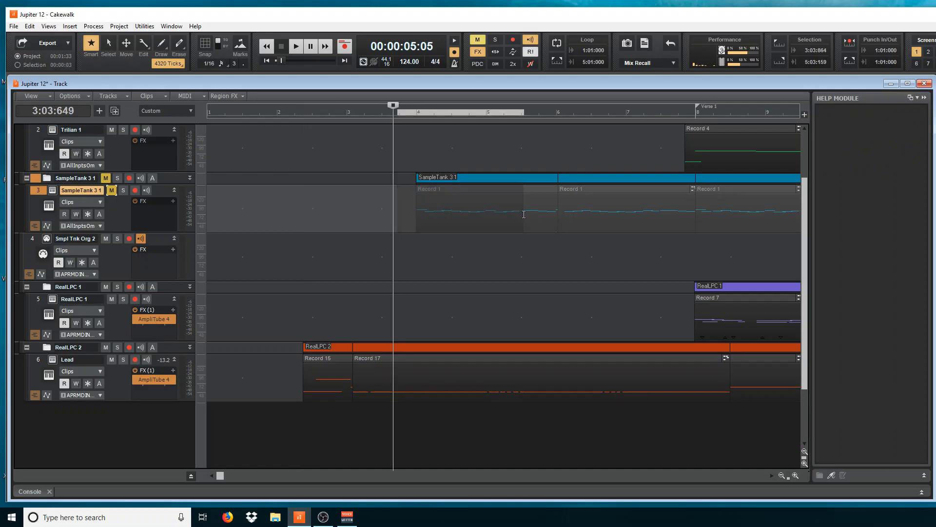
left_click(507, 254)
left_click(409, 197)
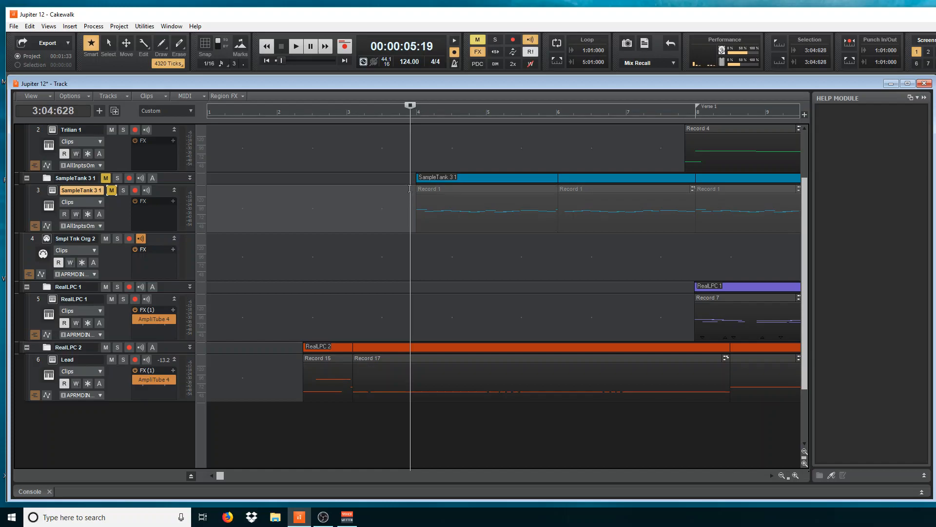
left_click_drag(410, 190, 524, 217)
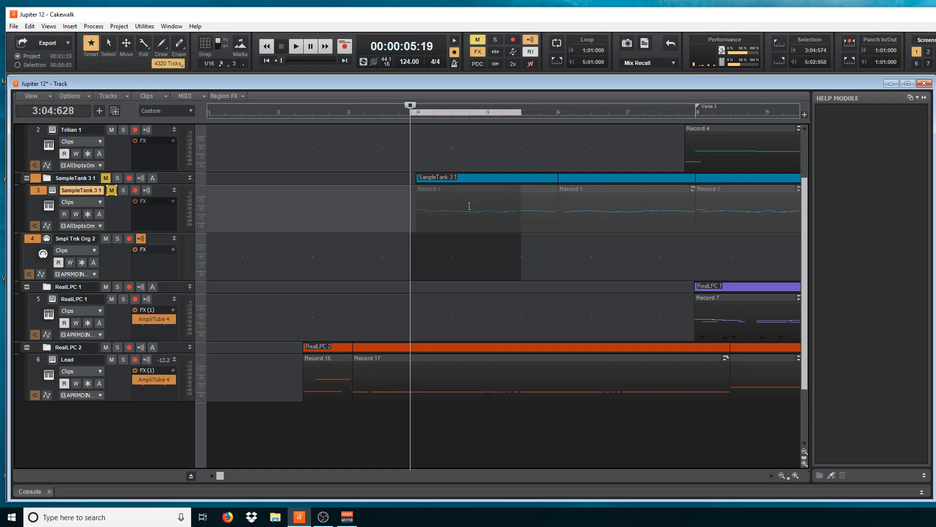
left_click(312, 225)
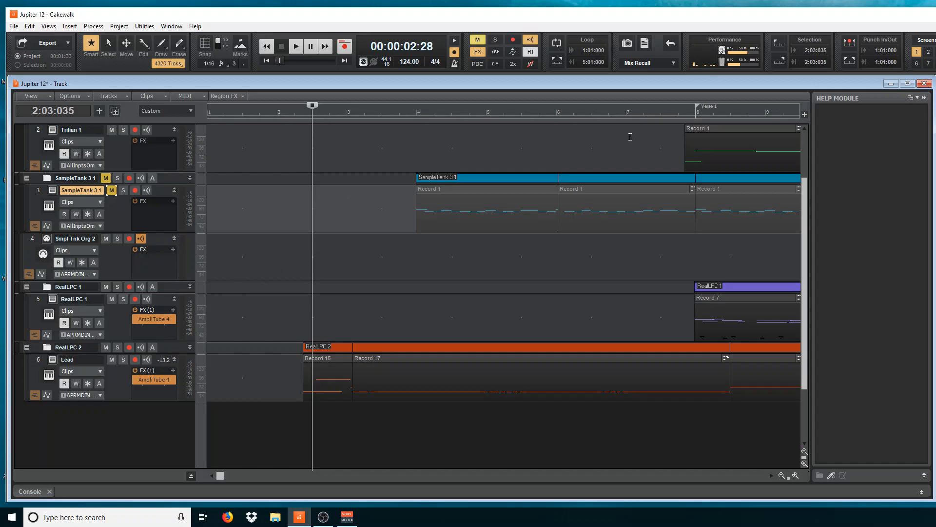
left_click_drag(400, 191, 392, 223)
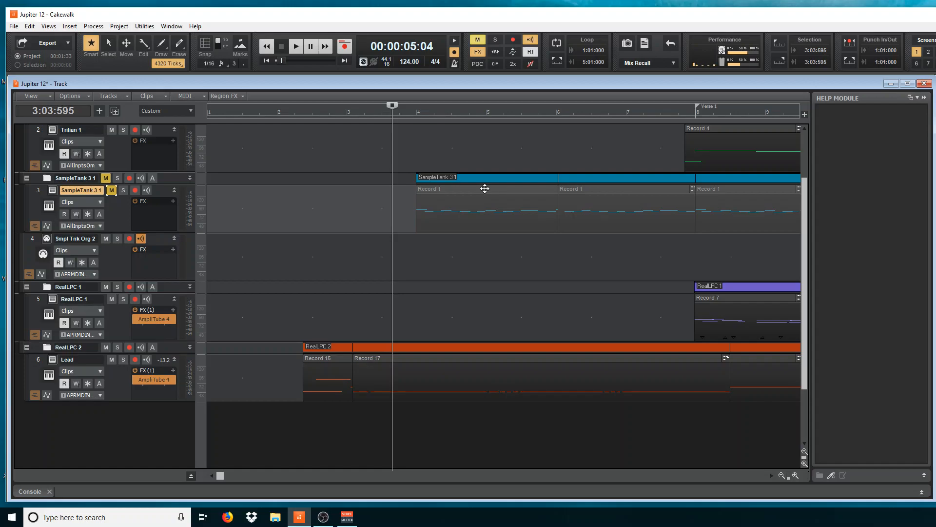
- Try moving the first SampleTank 3 1 clip slightly with the Smart tool, undo the move and deselect the clip
mouse_move(485, 189)
left_mouse_down()
mouse_move(470, 189)
mouse_move(484, 190)
left_mouse_up()
left_click(30, 26)
left_click(44, 37)
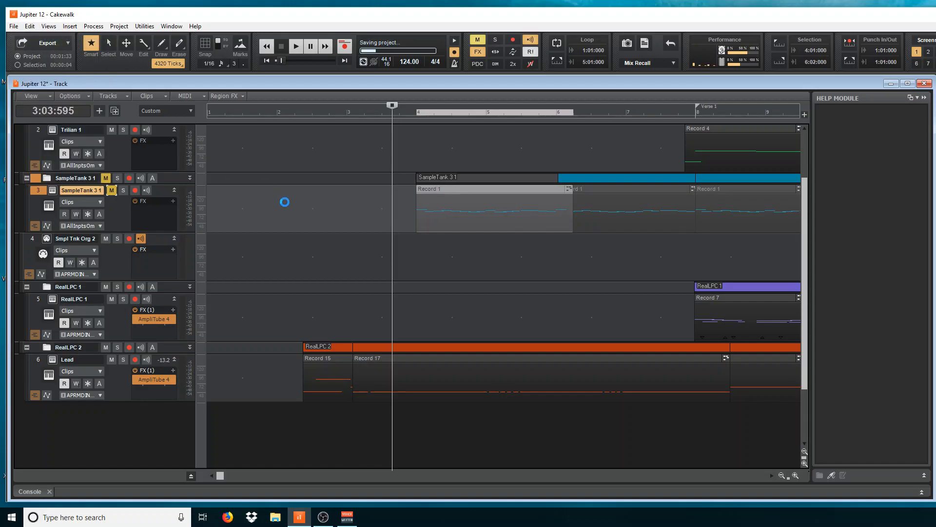
left_click(353, 228)
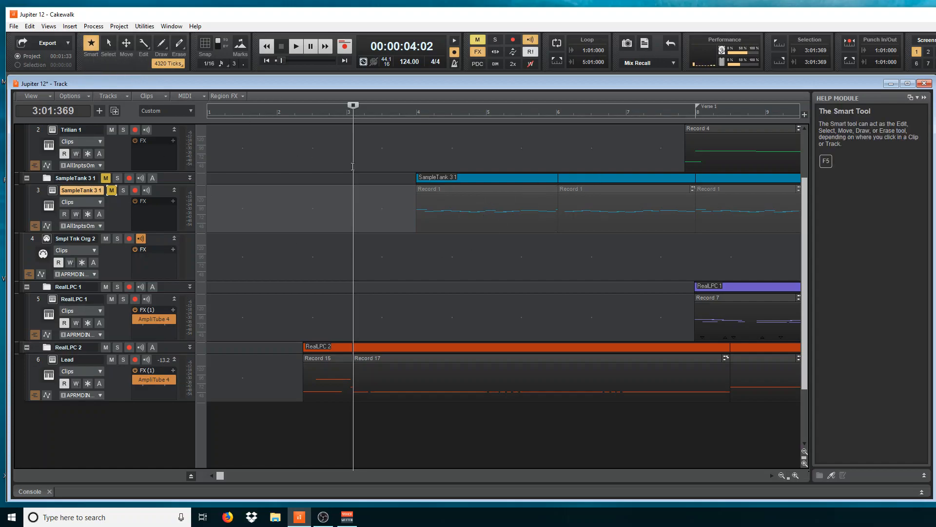
- Compare the commands offered for the first SampleTank 3 1 clip with the Smart tool and with the Select tool
right_click(444, 196)
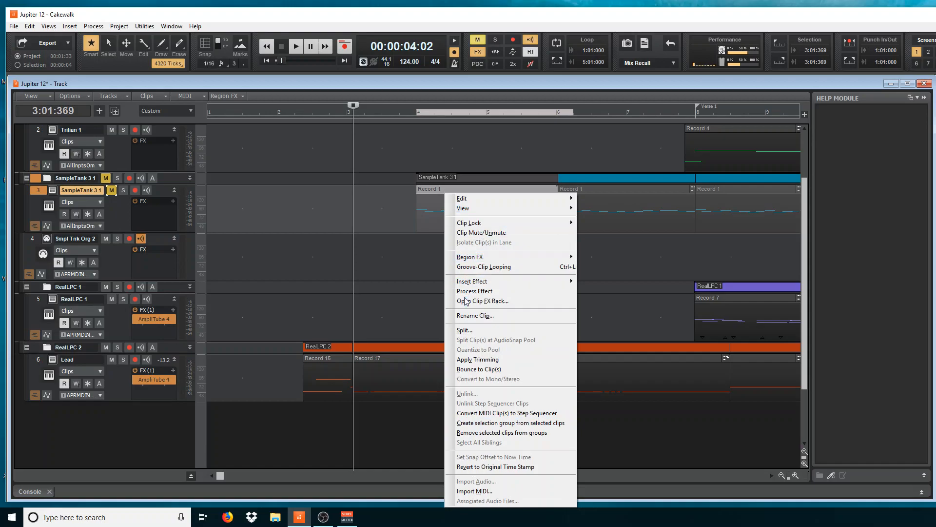
left_click(375, 215)
left_click(108, 47)
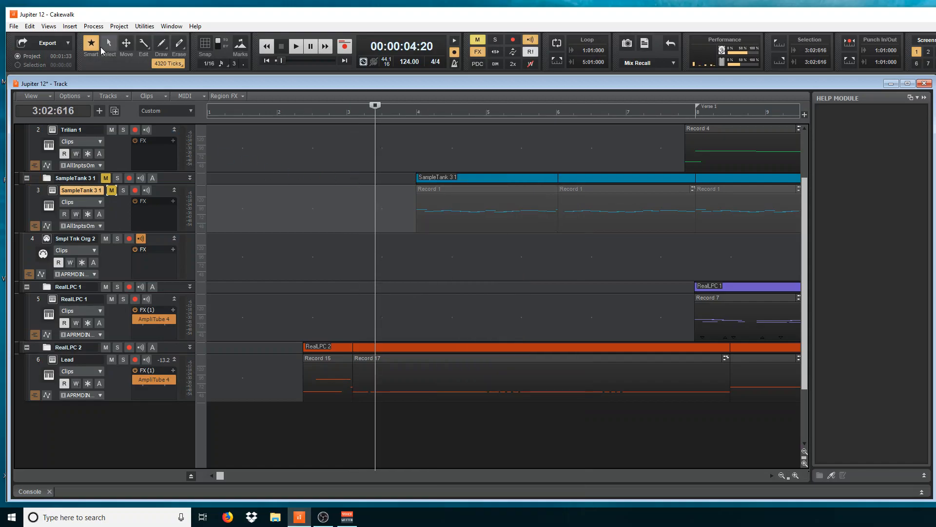
right_click(428, 192)
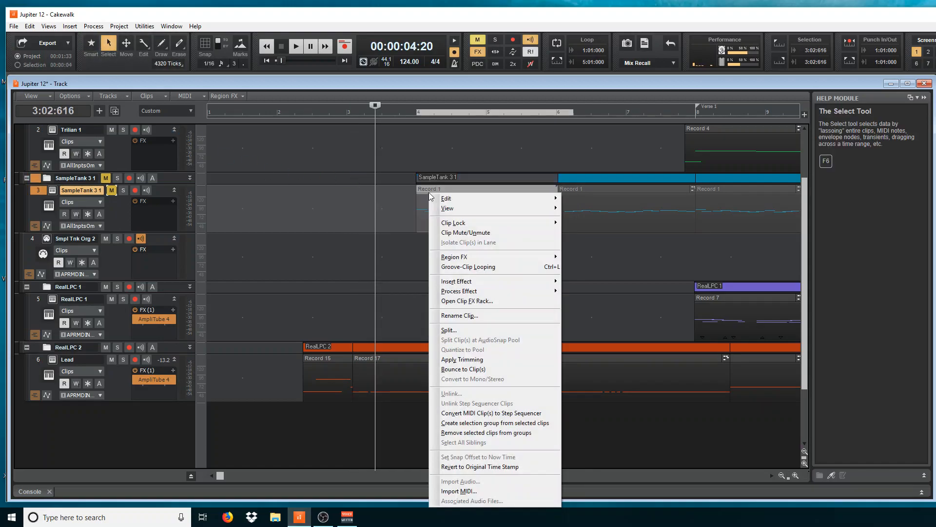
left_click(353, 208)
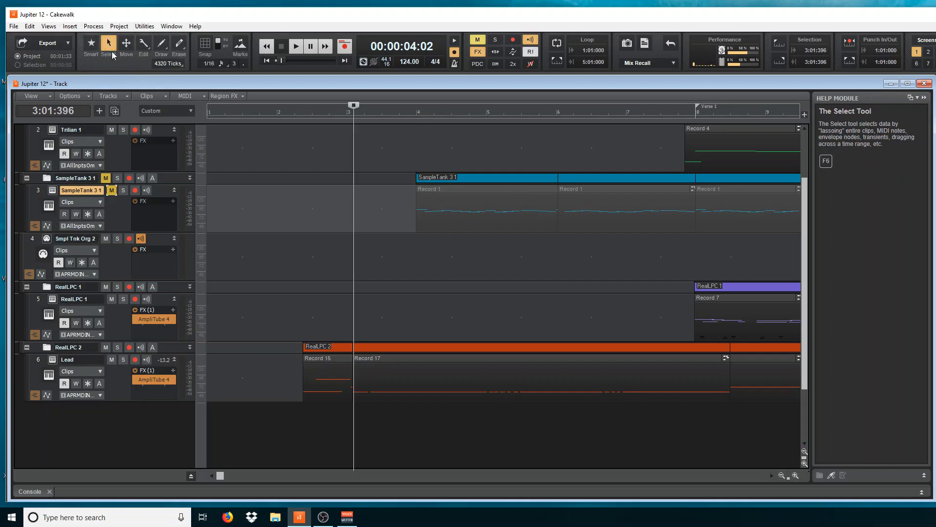
- Open the first SampleTank 3 1 clip in the Piano Roll and place the playhead near the end of measure 4
left_click(397, 204)
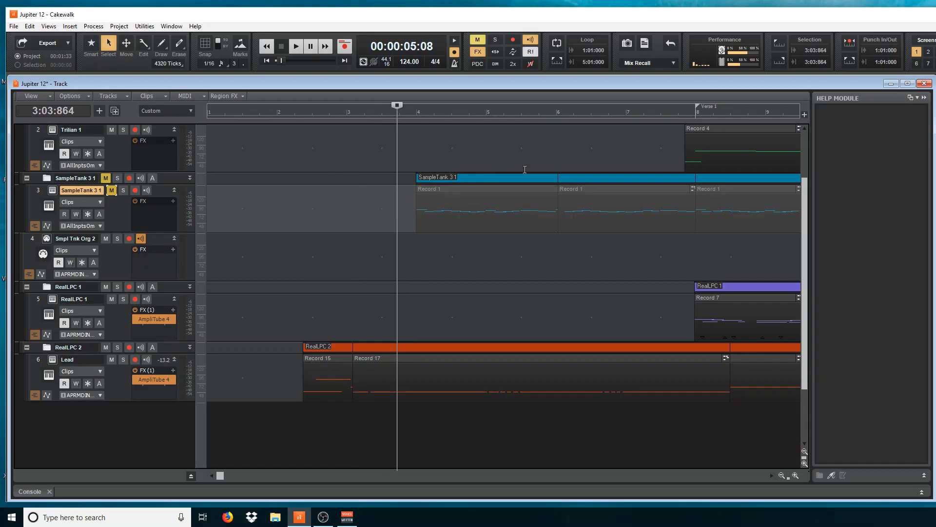
double_click(498, 210)
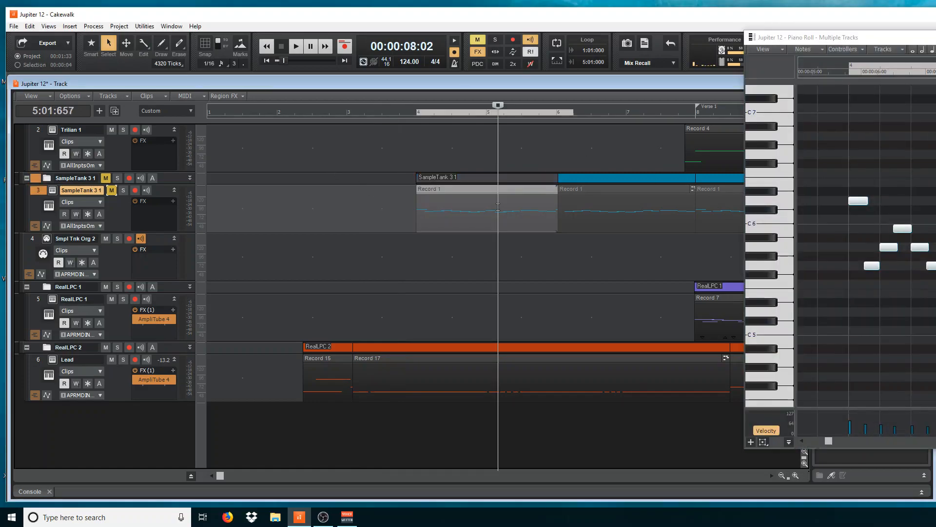
left_click(484, 262)
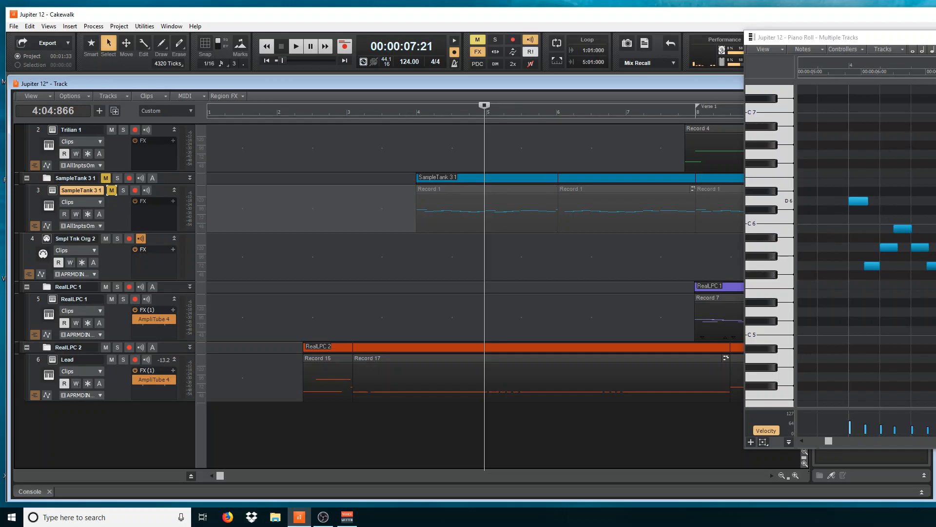
- Draw a long note above the existing notes in the Piano Roll with the Smart tool, then undo it
left_click(91, 45)
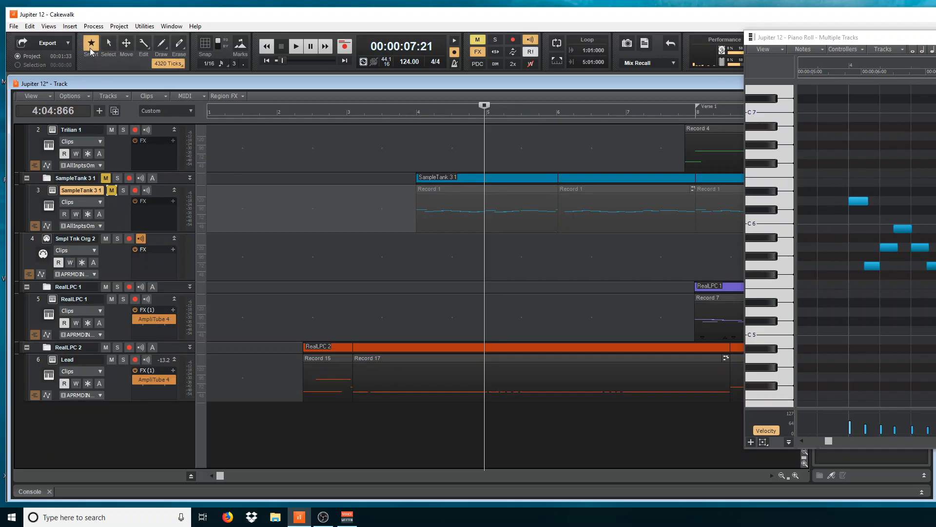
mouse_move(840, 144)
left_mouse_down()
mouse_move(841, 172)
mouse_move(840, 136)
mouse_move(840, 155)
left_mouse_up()
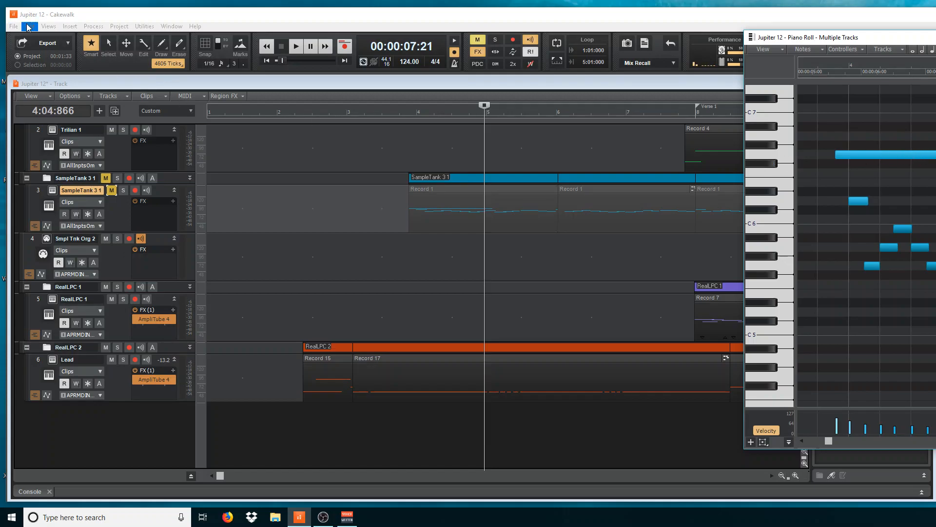
left_click(49, 26)
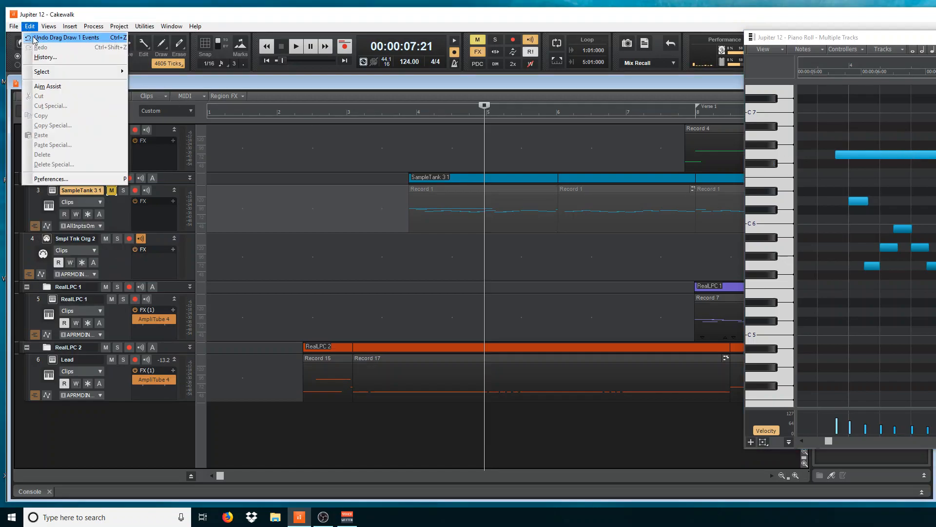
left_click(35, 38)
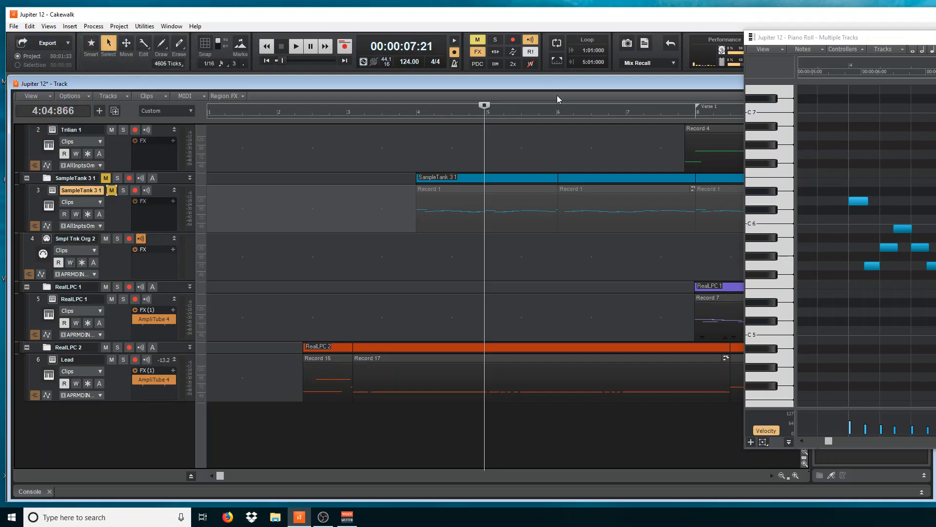
- Lasso the SampleTank 3 1 notes in the Piano Roll with the Select tool, then clear the selection by placing the playhead in measure 3
left_click_drag(860, 142, 935, 293)
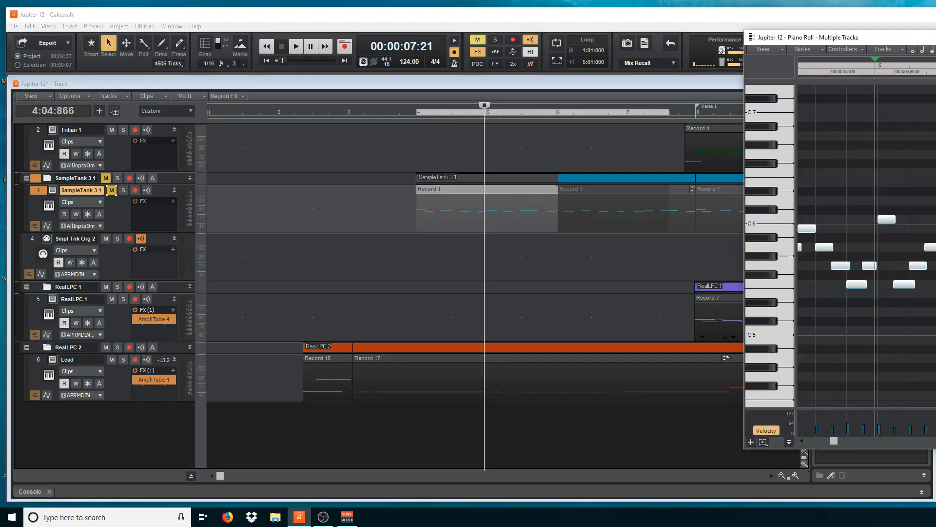
left_click(480, 270)
left_click(381, 187)
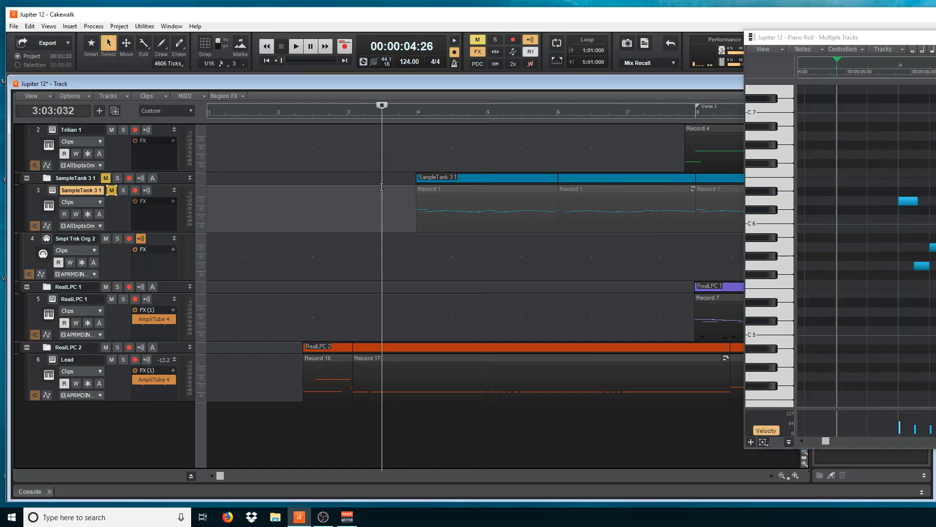
left_click(88, 45)
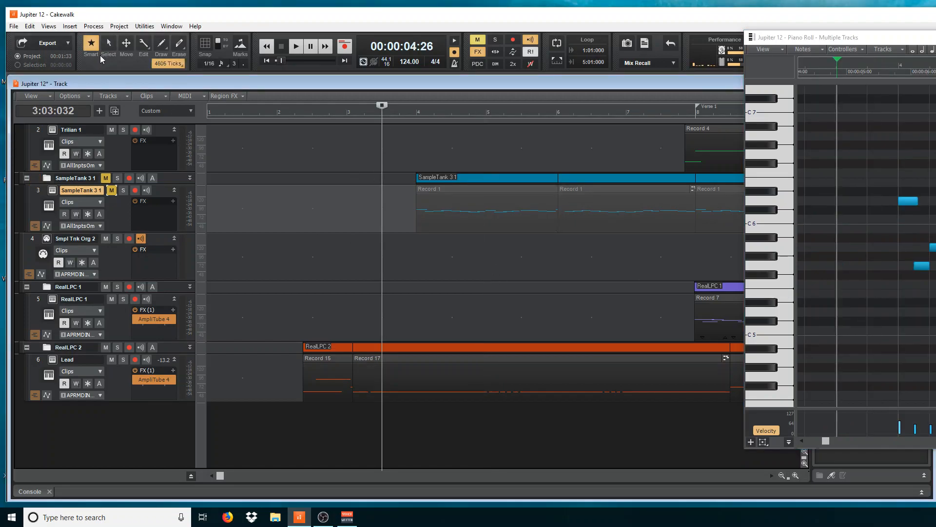
left_click(109, 45)
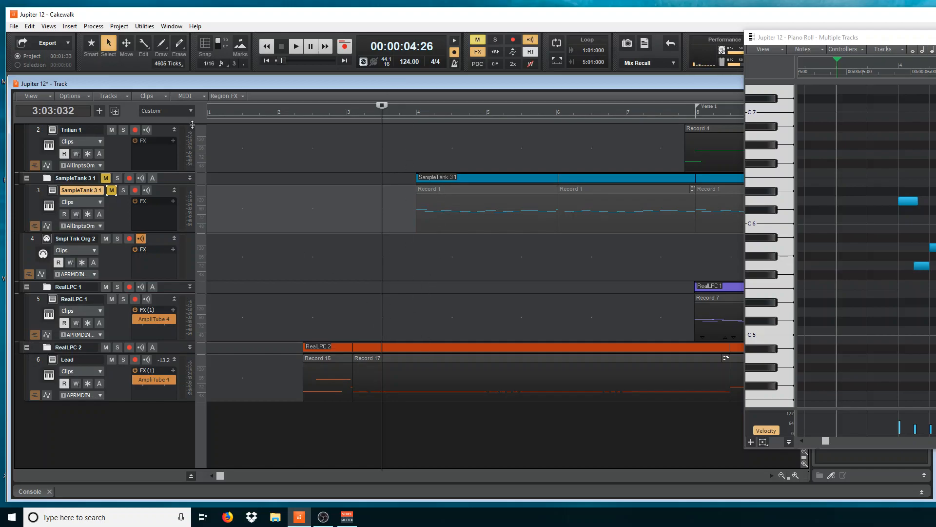
- Turn on grid snapping at 1/16 and move the Lead track's Record 17 clip slightly later with the Smart tool
left_click(208, 64)
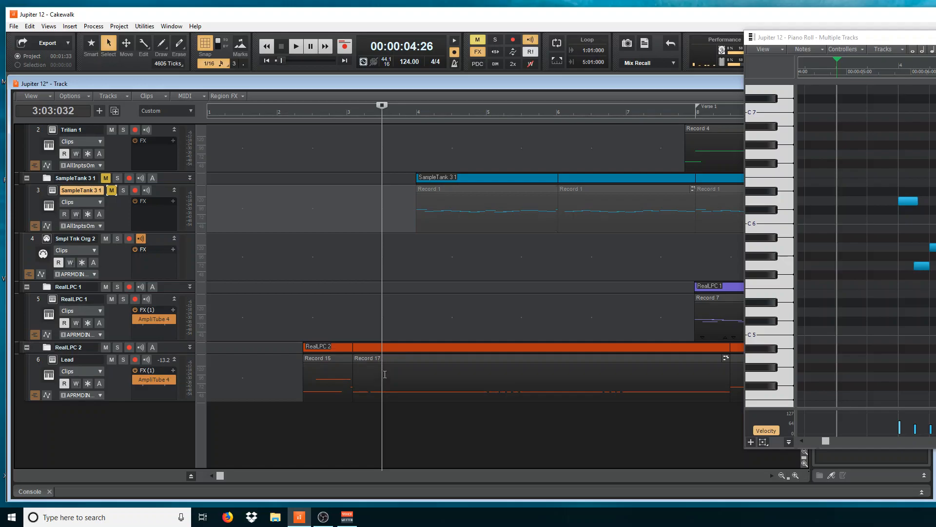
left_click(91, 43)
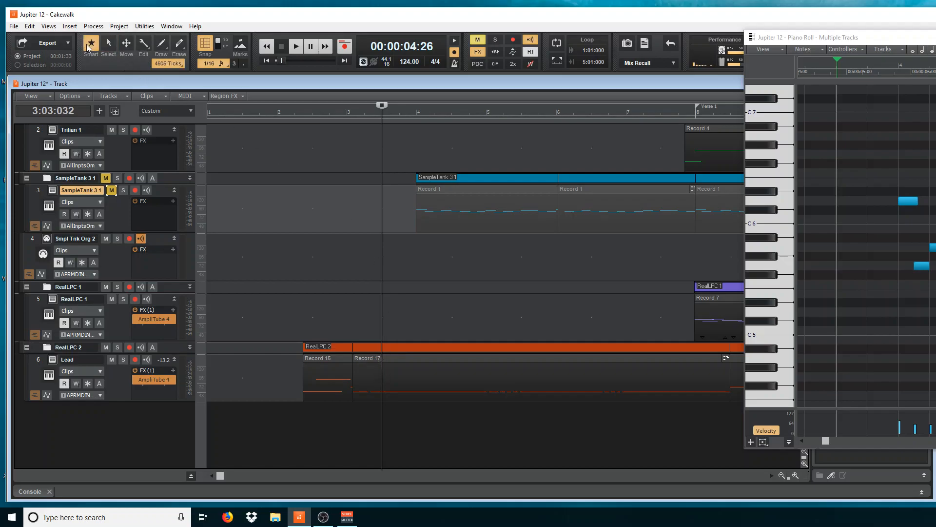
left_click(431, 359)
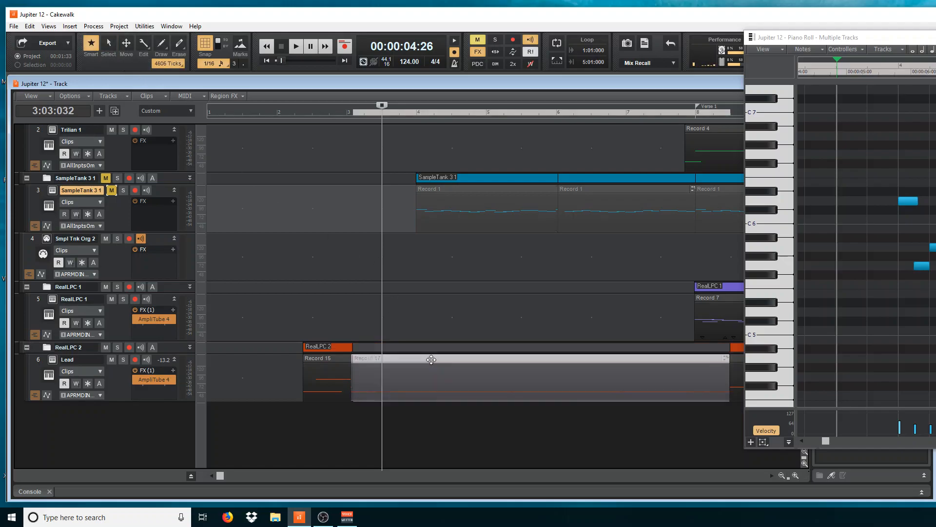
left_click(360, 286)
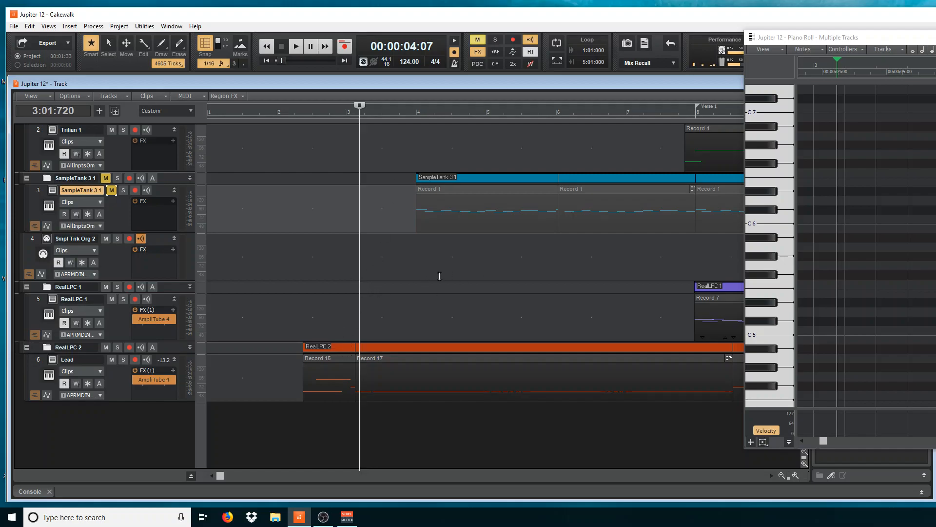
- Review the available snap resolutions, from whole notes to 1/128, and keep snapping at 1/16
left_click(226, 66)
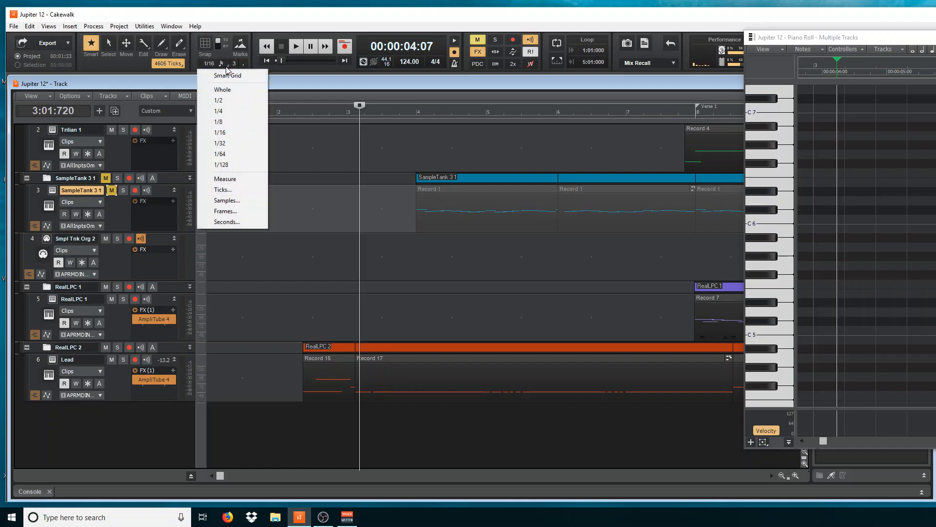
left_click(217, 92)
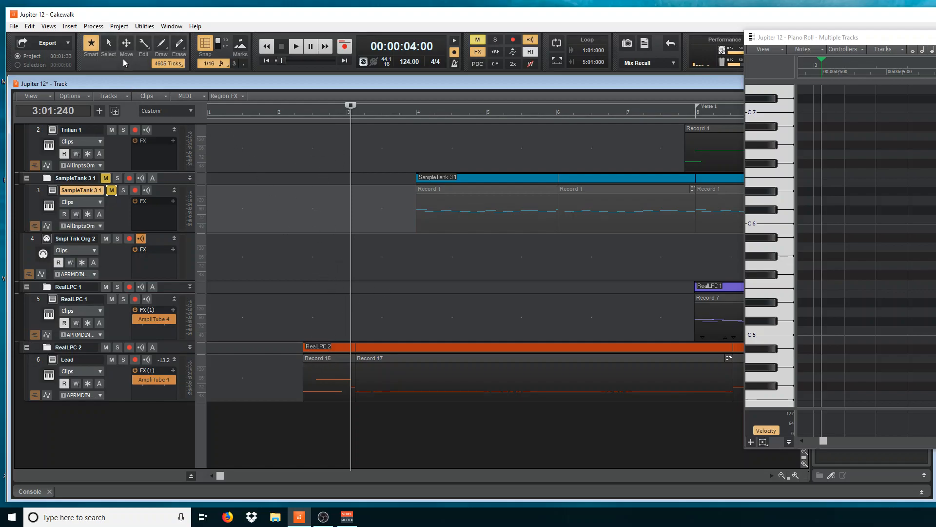
- Activate the Edit, Draw and Erase tools in turn, returning to the Smart tool after each one
left_click(143, 44)
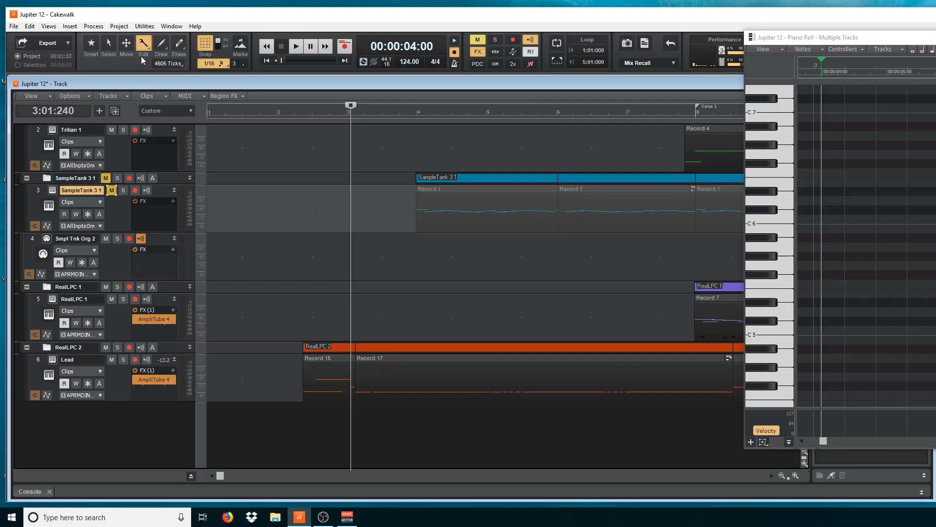
left_click(95, 43)
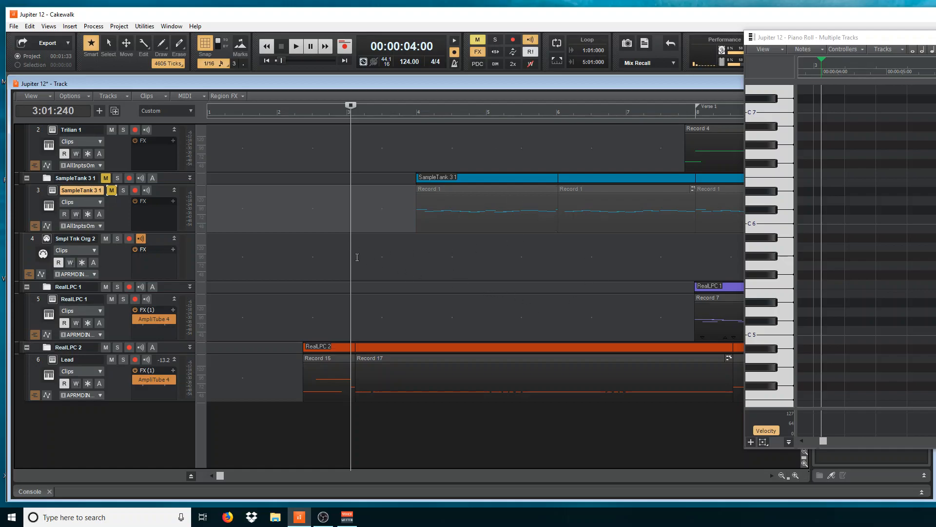
left_click(162, 45)
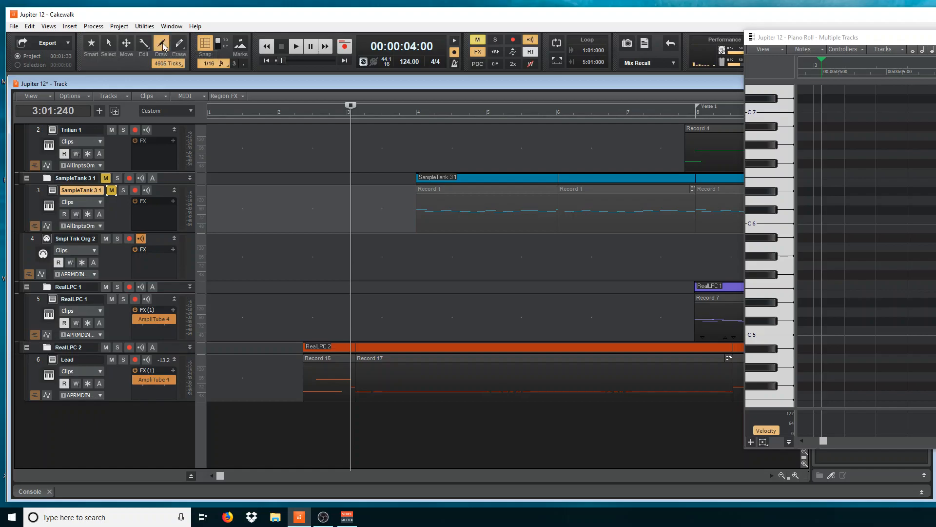
left_click(90, 45)
left_click(179, 44)
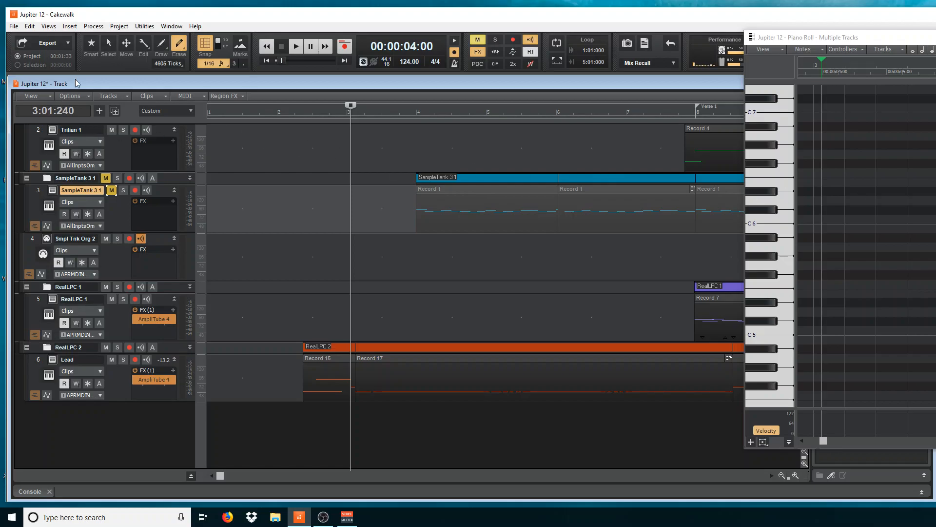
left_click(91, 51)
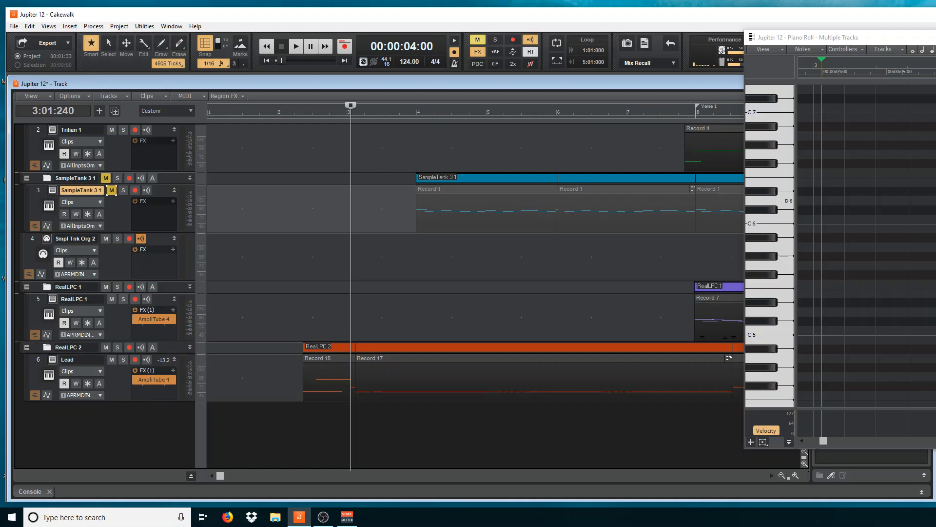
- Delete the first D6 note of the SampleTank 3 1 clip in the Piano Roll, then undo the deletion
left_click(935, 200)
key("Delete")
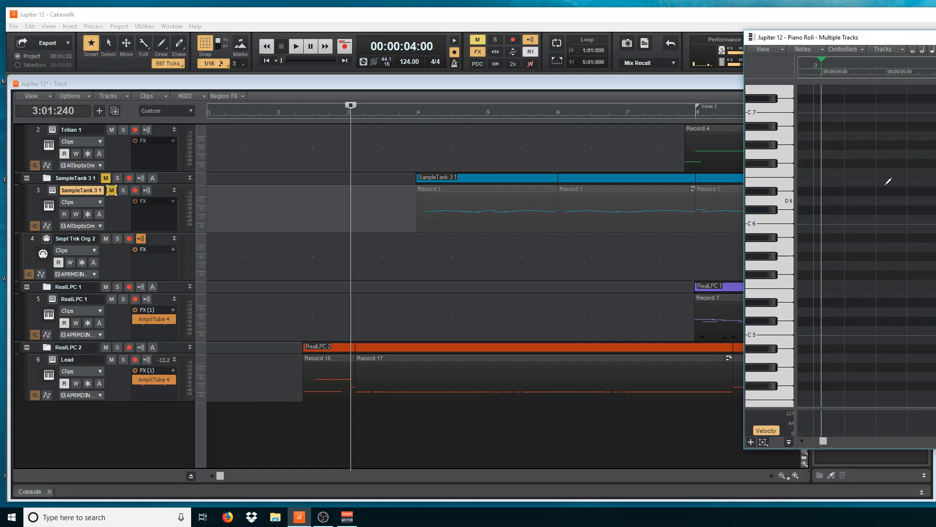
left_click(29, 26)
left_click(31, 37)
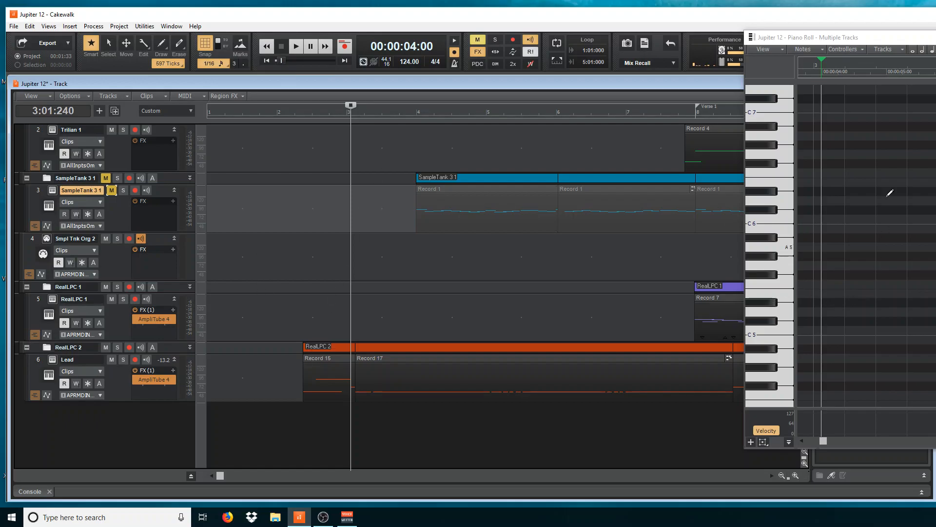
- Delete the D6 note at measure 6 in the enlarged Piano Roll, then undo the deletion
double_click(890, 38)
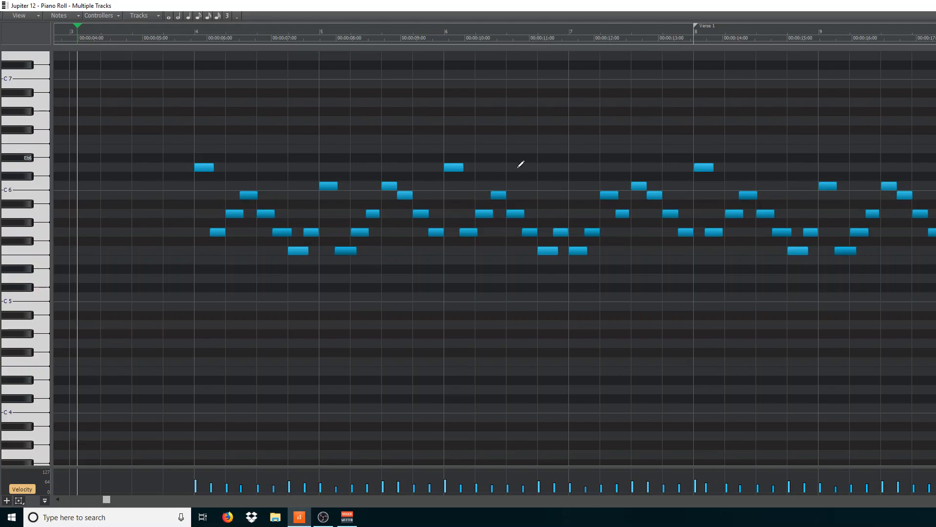
right_click(456, 167)
left_click(935, 5)
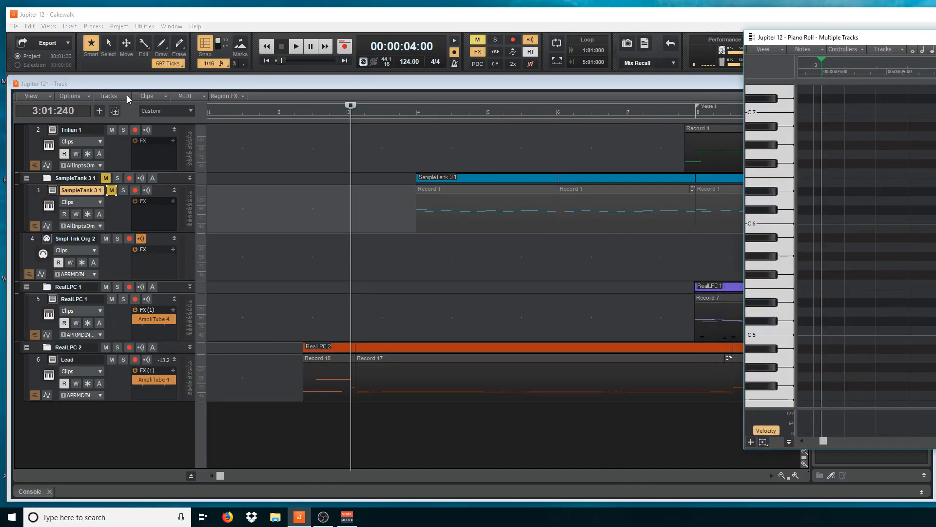
left_click(29, 27)
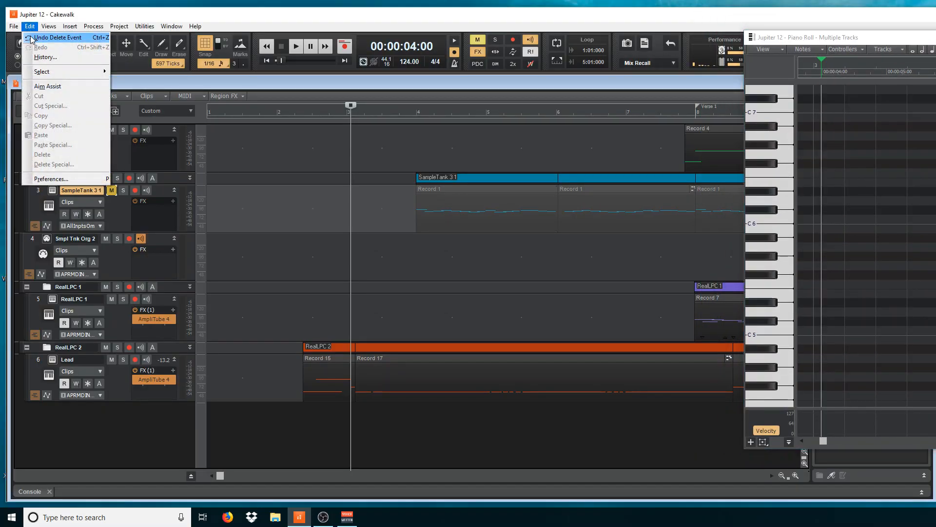
left_click(32, 38)
- Select the first D6 note in the Piano Roll, extend the selection to the first clip's notes, and close the Piano Roll
left_click_drag(935, 43, 654, 26)
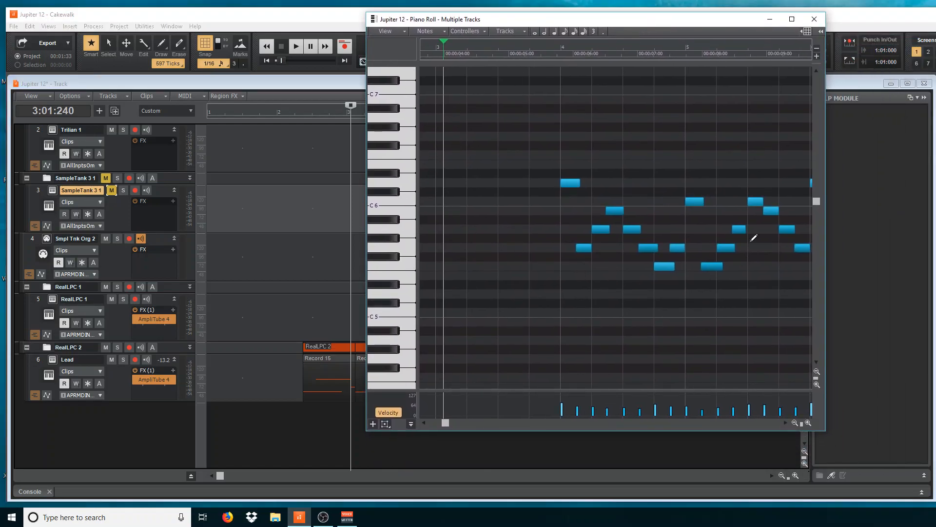
left_click(572, 184)
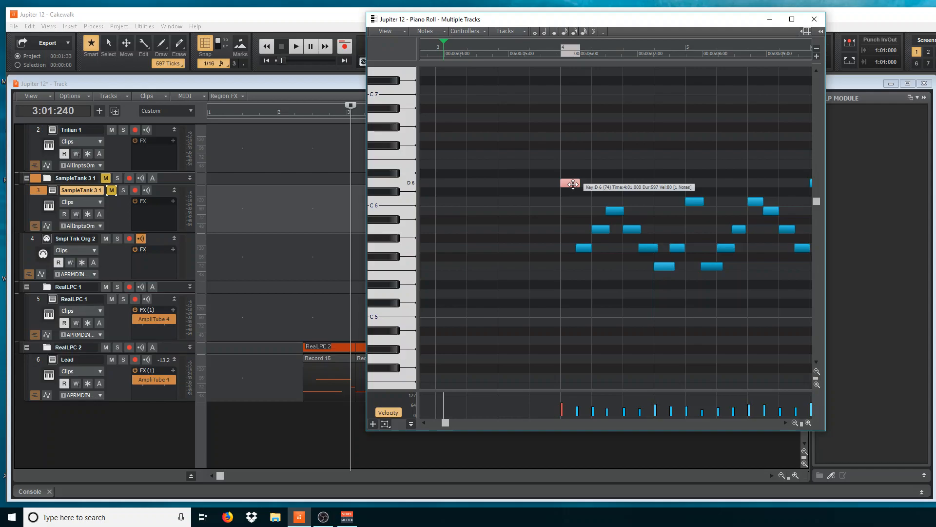
left_click(573, 184)
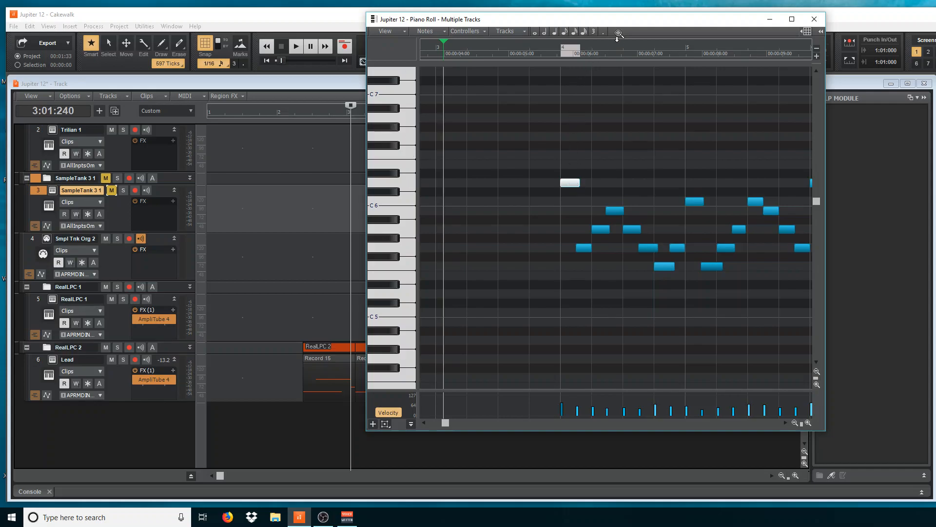
key("ctrl+a")
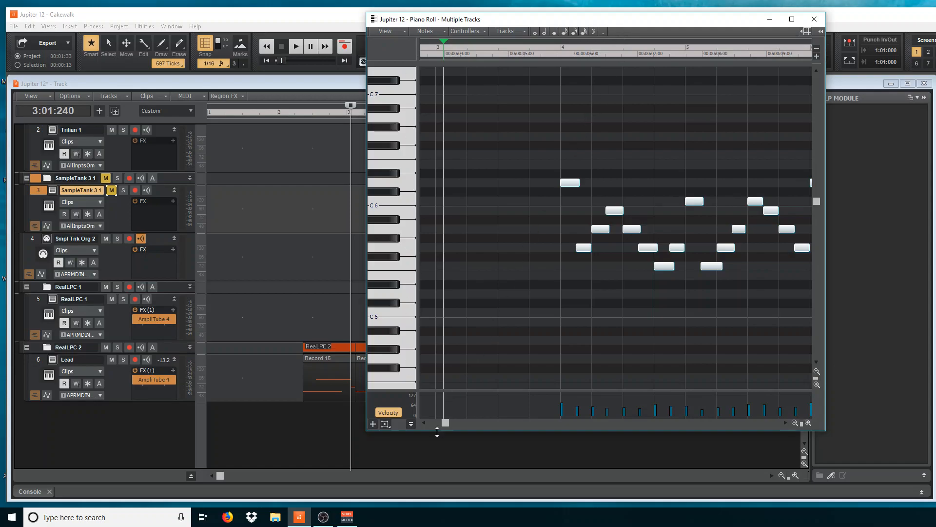
left_click(464, 422)
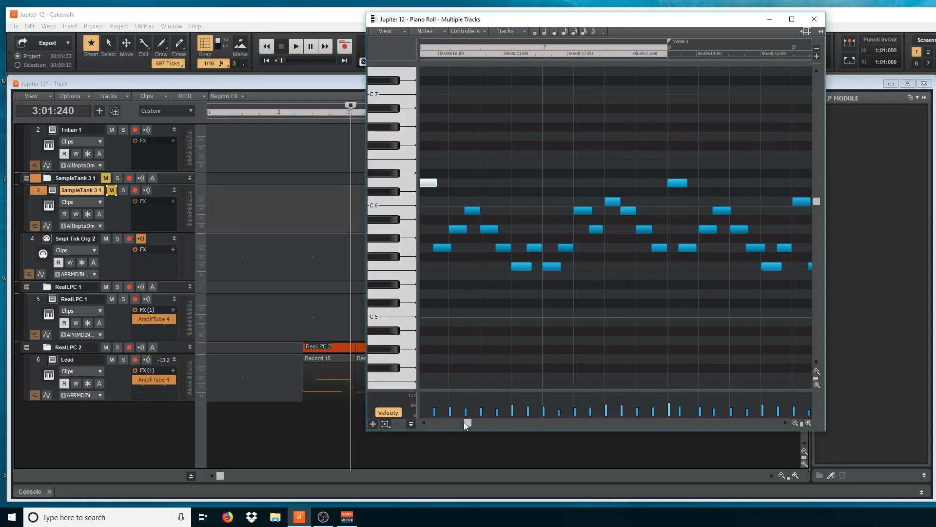
left_click(463, 422)
left_click_drag(464, 422, 447, 423)
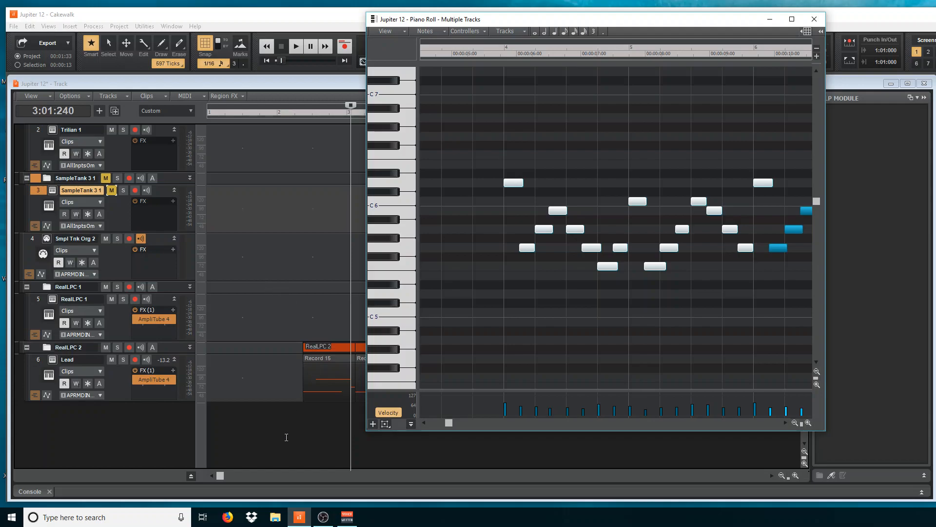
left_click(814, 20)
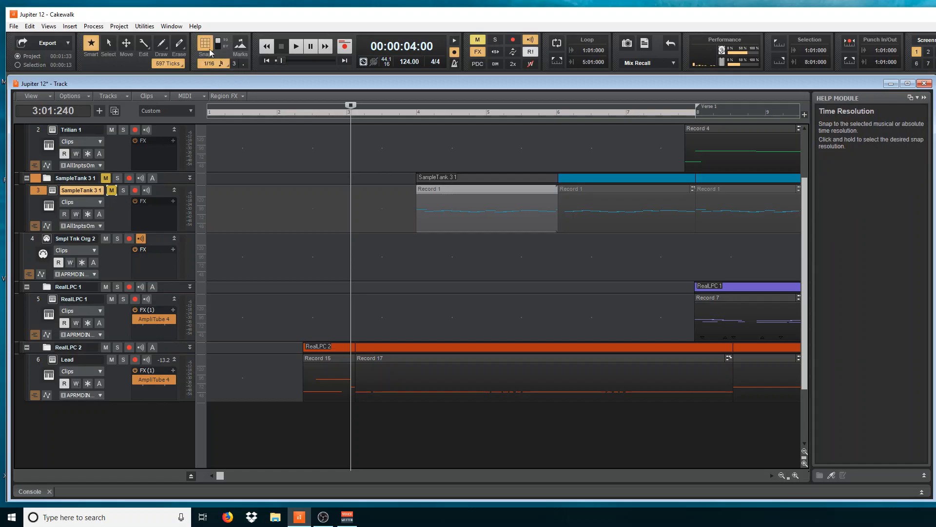
- Turn grid snapping off and back on, and review the list of snap resolutions
left_click(223, 63)
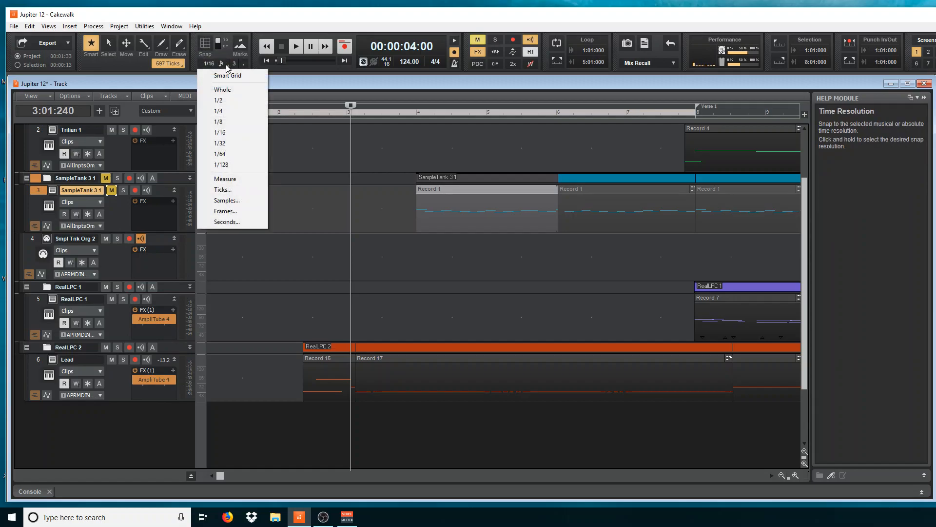
left_click(207, 43)
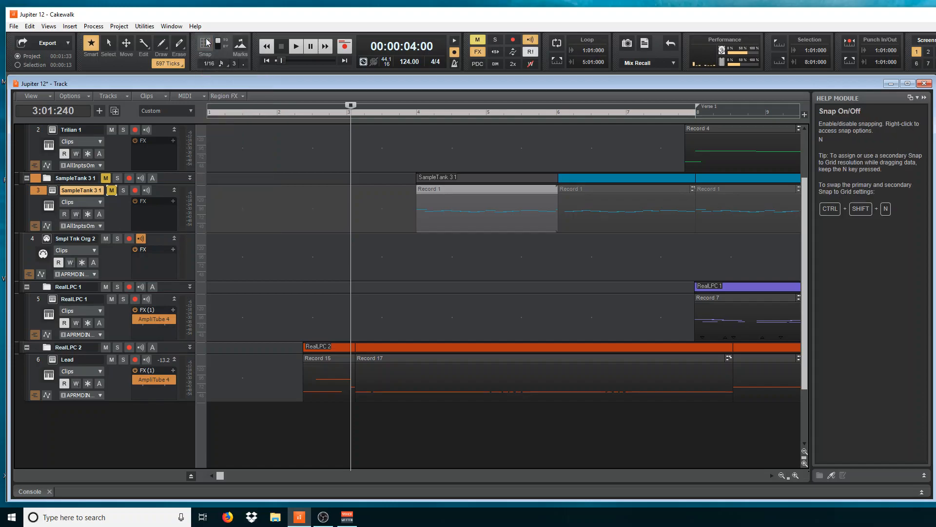
left_click(211, 52)
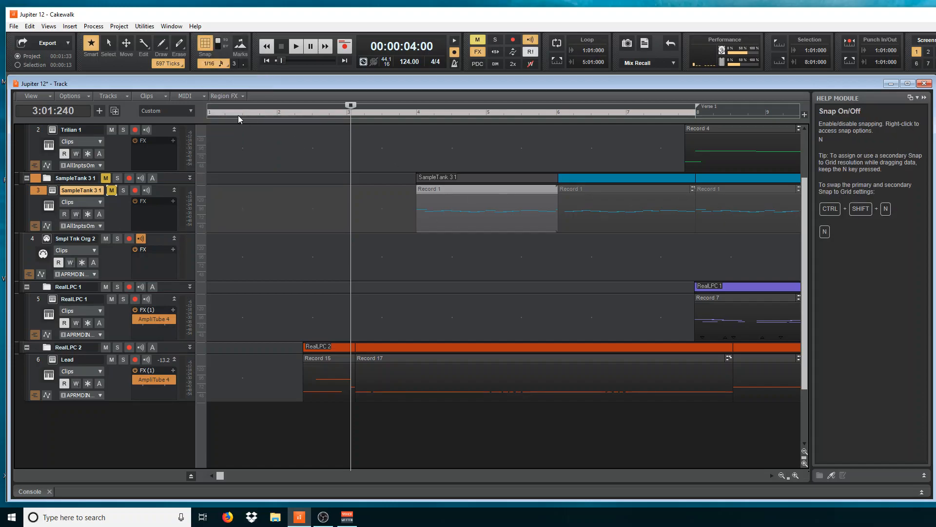
left_click(227, 67)
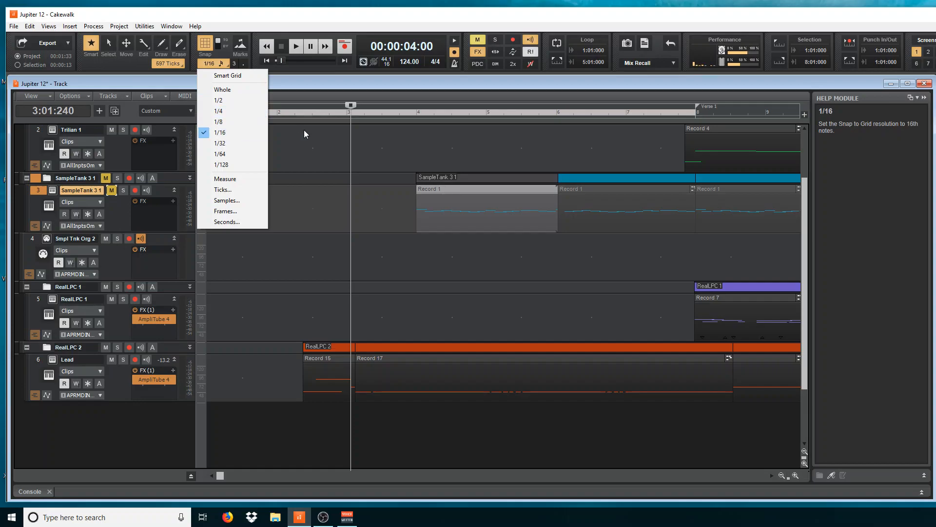
- Set the Now time to 2:02:720 and rewind, then set it to 7:02:240 and return to the project start
left_click(309, 145)
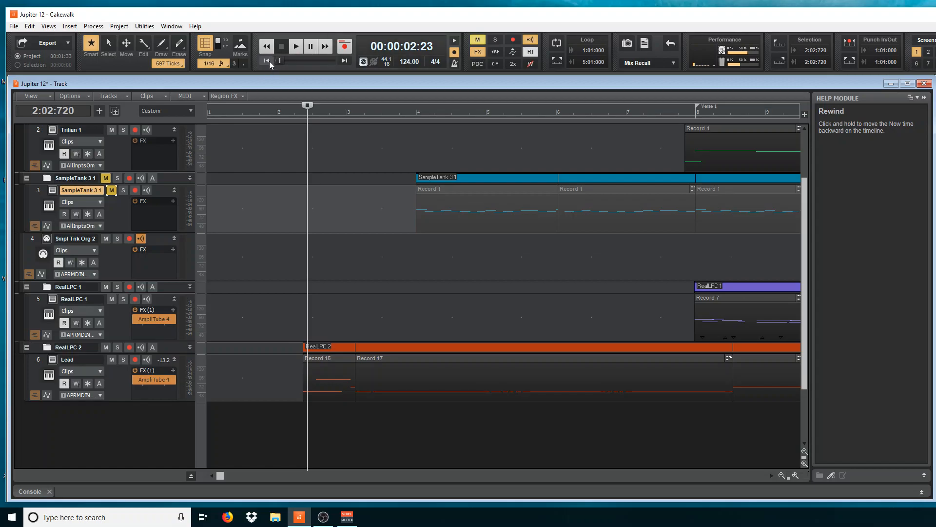
left_click(268, 48)
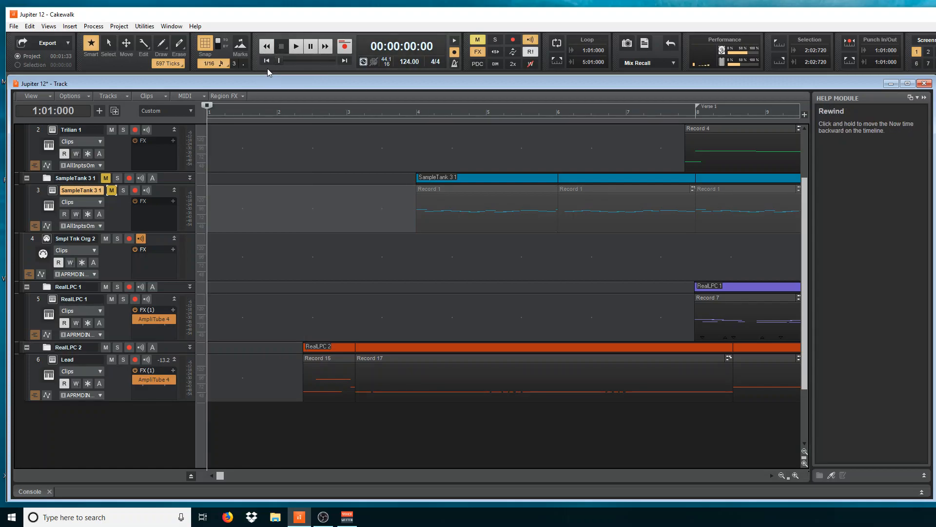
left_click(646, 116)
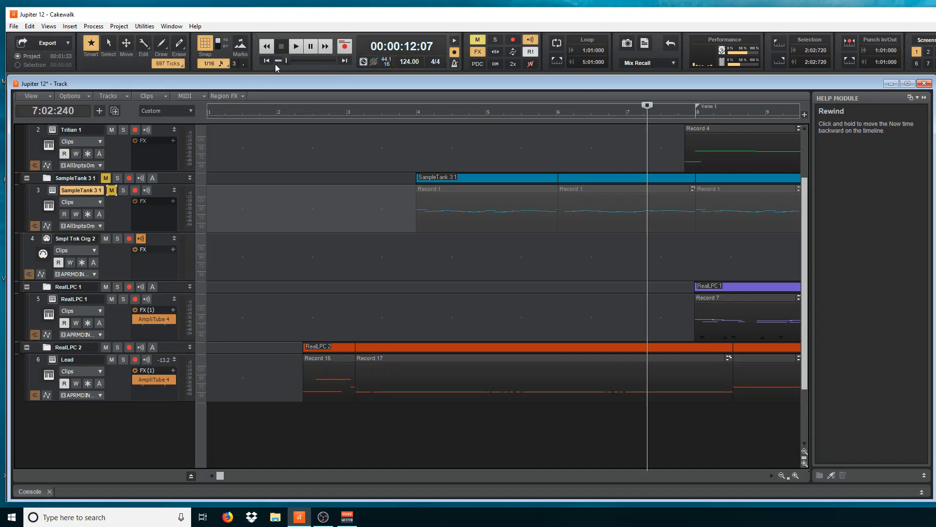
left_click(267, 60)
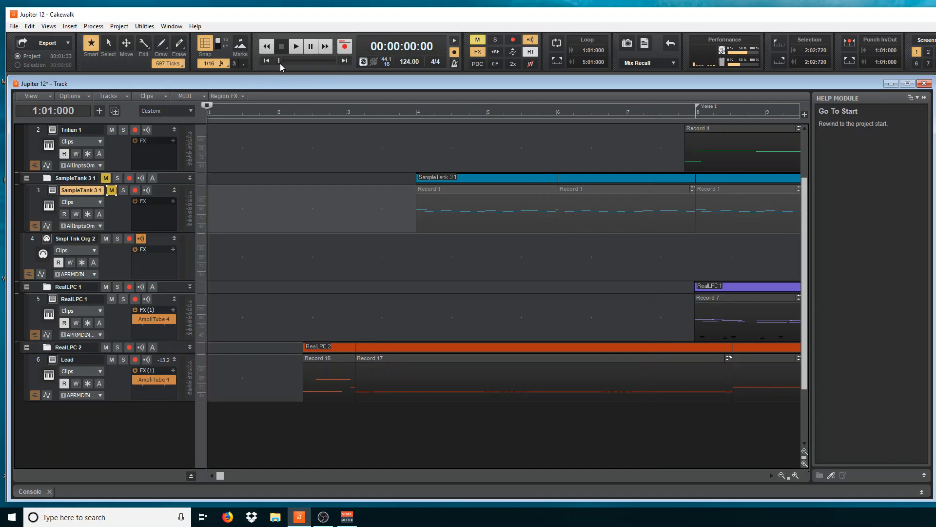
- Play and stop the project twice, then fast-forward it to about measure 5 and rewind to measure 2
key("space")
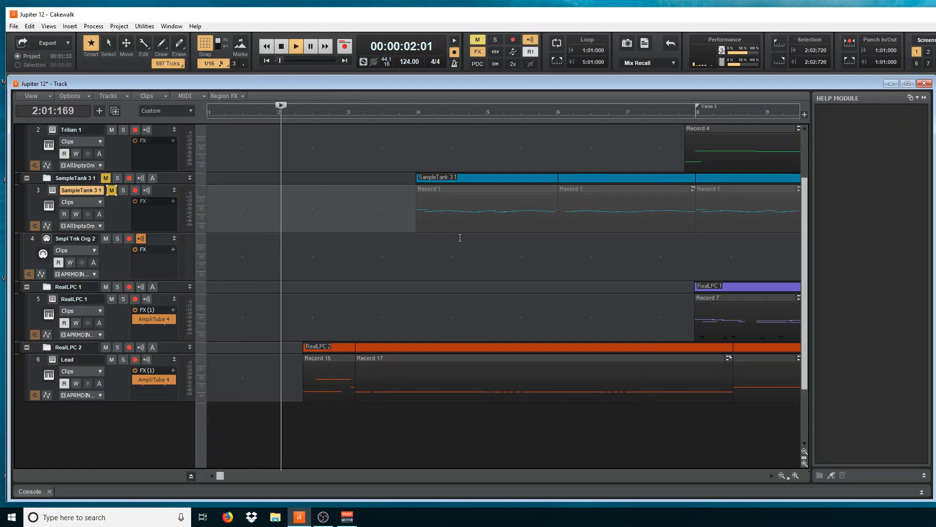
key("space")
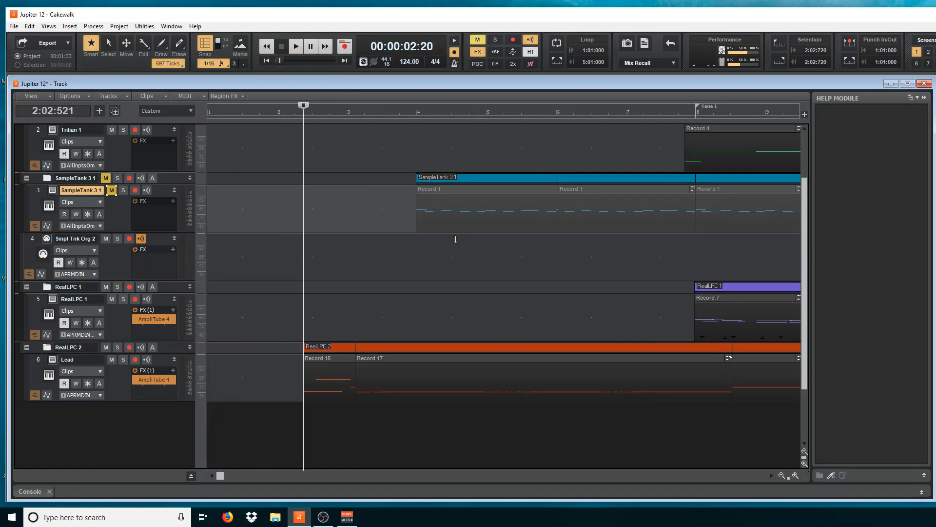
left_click(295, 47)
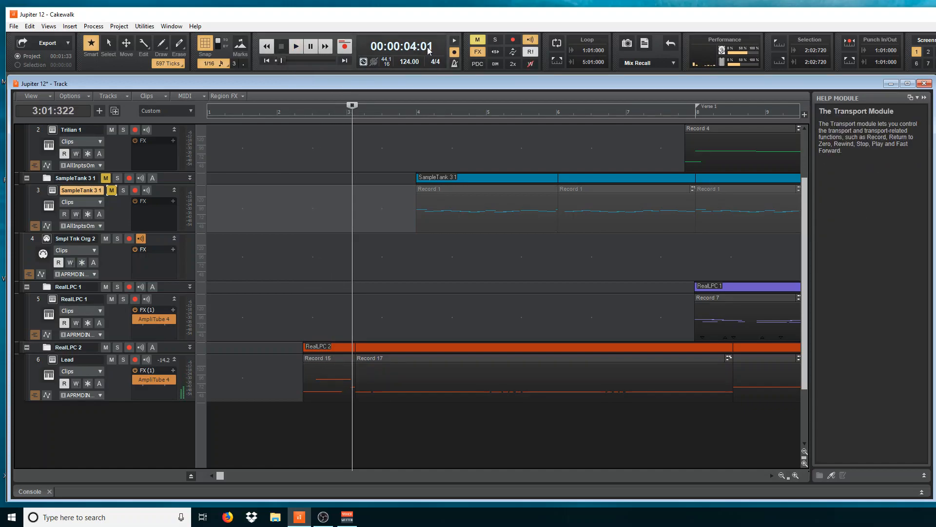
left_click(325, 47)
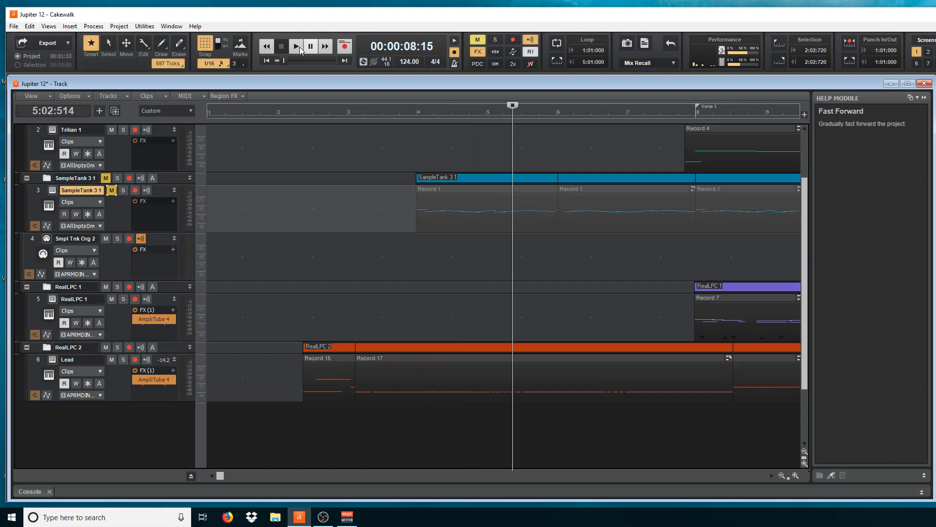
left_click(267, 47)
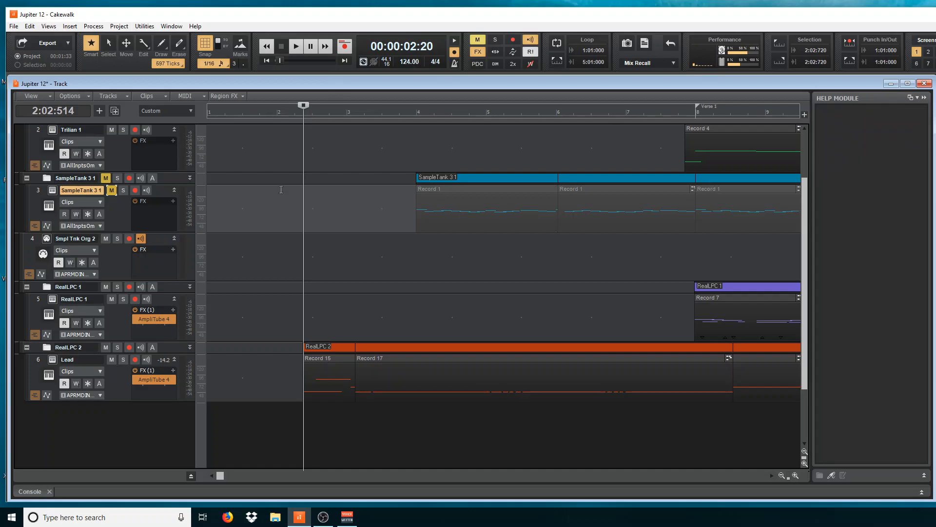
scroll(238, 186, "up", 2)
scroll(341, 147, "down", 1)
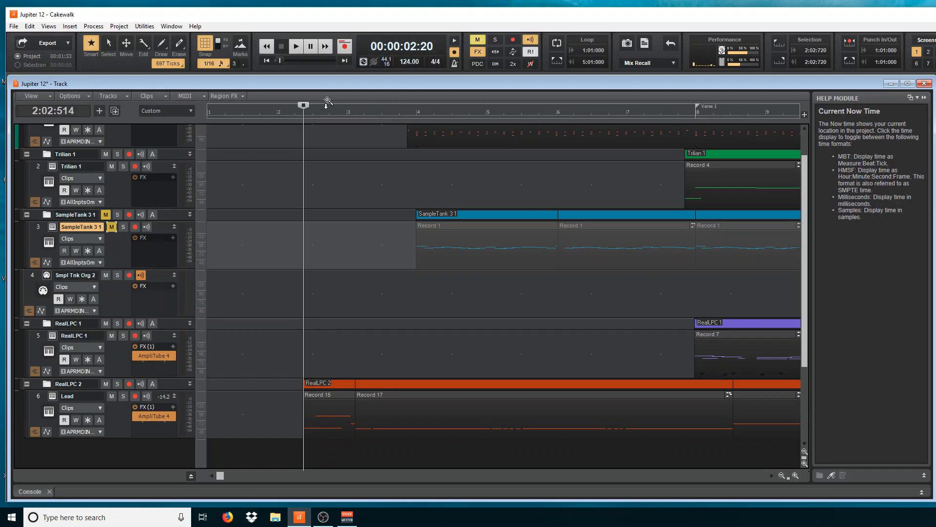
left_click(410, 62)
left_click(362, 123)
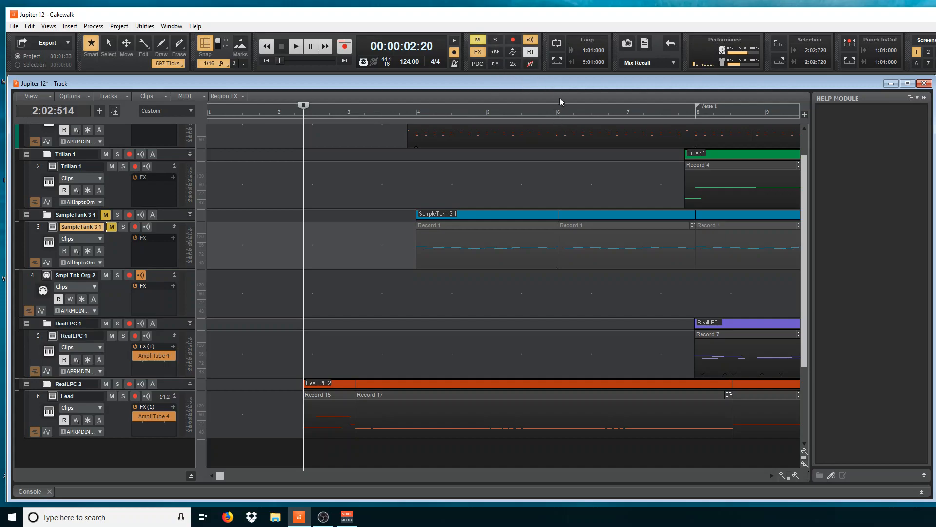
- Review the time ruler's loop commands without choosing one, and set the Now time to 3:01:480
mouse_move(555, 45)
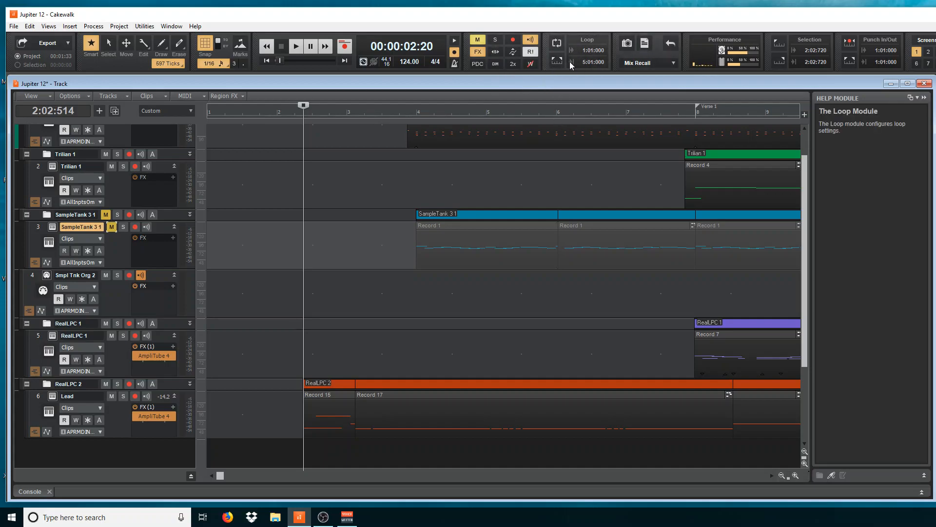
right_click(432, 114)
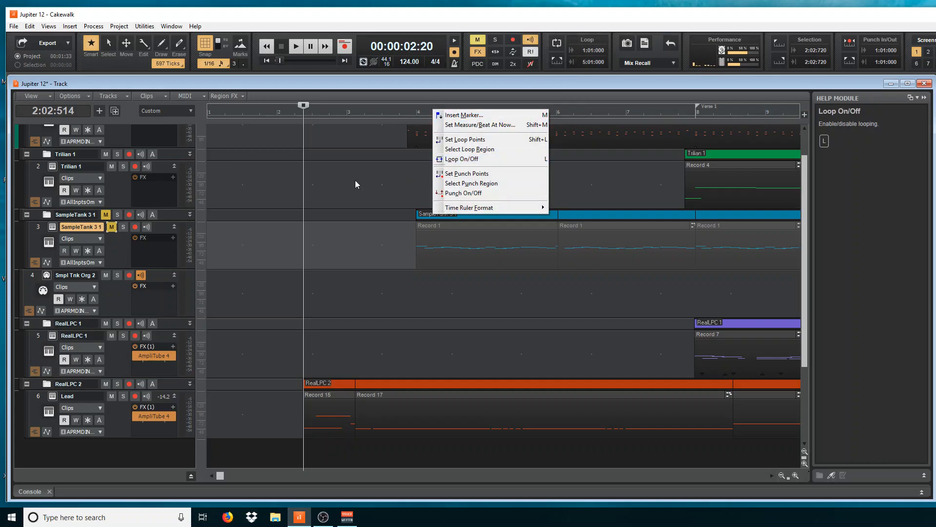
left_click(355, 180)
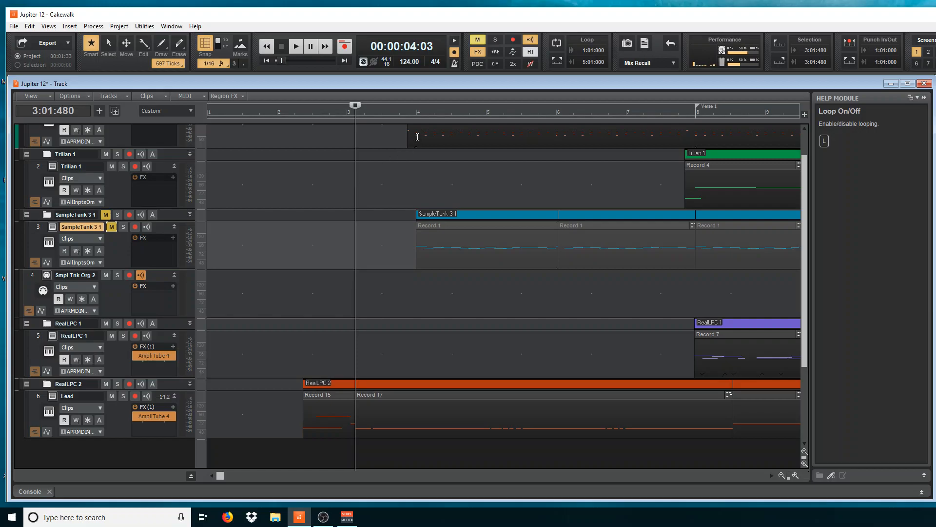
- Turn on looping and set the loop region from 3:04:480 to 8:01:000
scroll(417, 136, "up", 1)
right_click(410, 118)
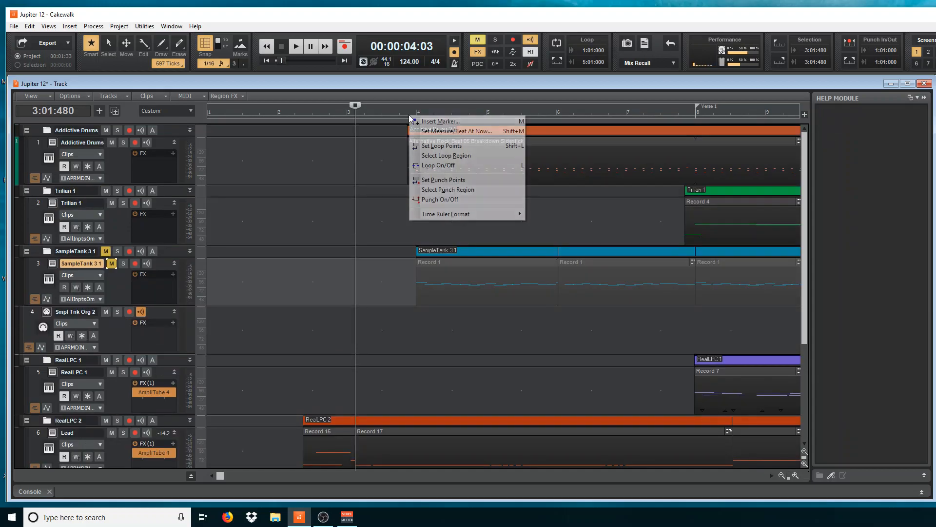
left_click(416, 166)
left_click_drag(209, 110, 411, 110)
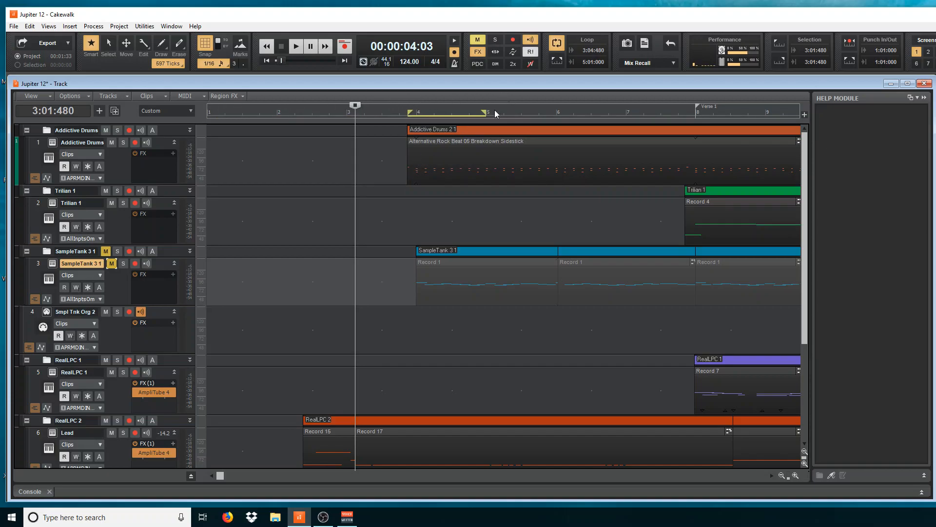
left_click_drag(487, 110, 694, 110)
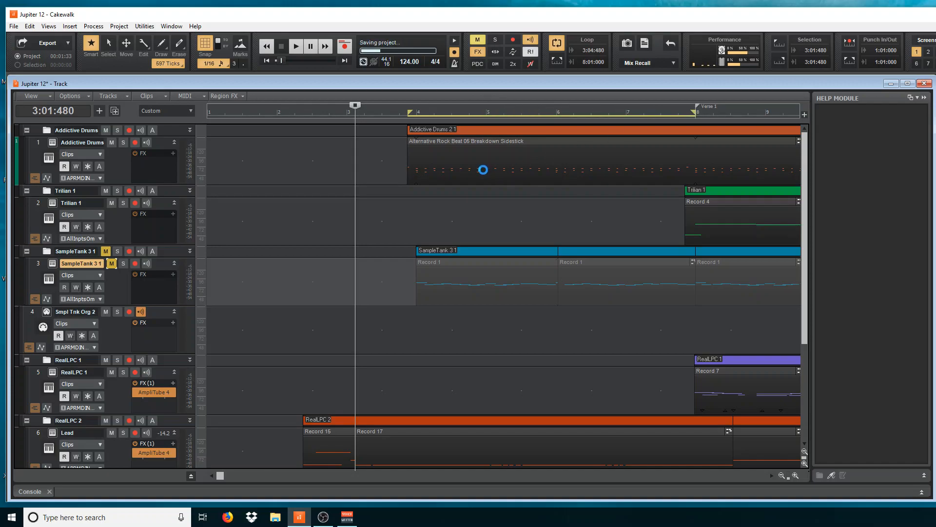
- Turn looping off and back on from the time ruler
right_click(435, 115)
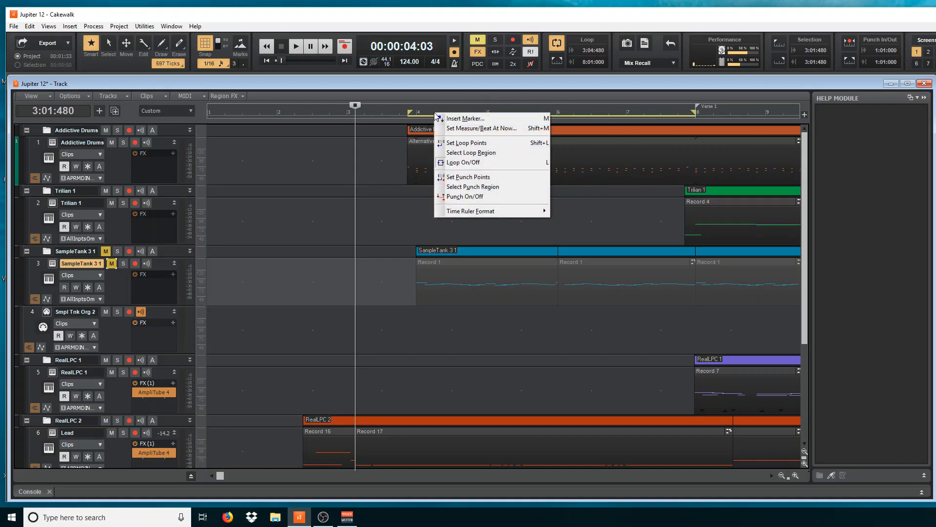
left_click(438, 163)
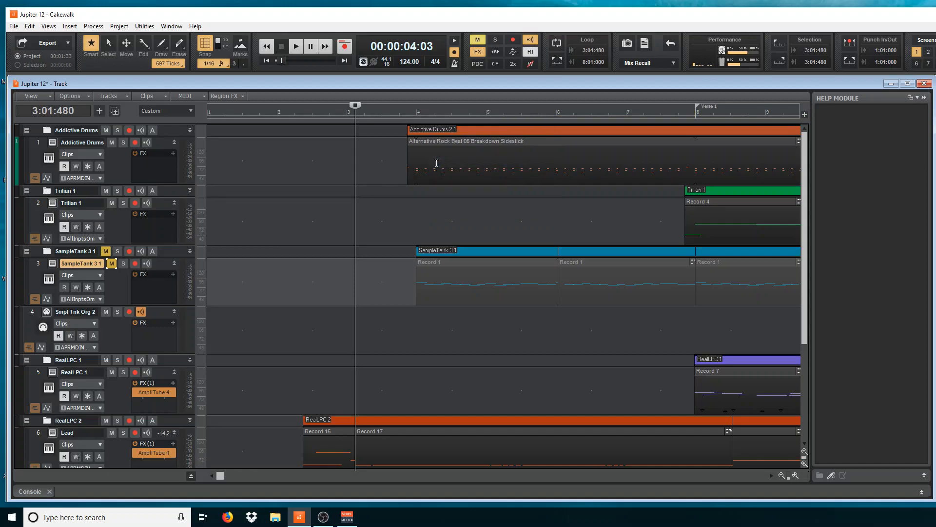
right_click(490, 112)
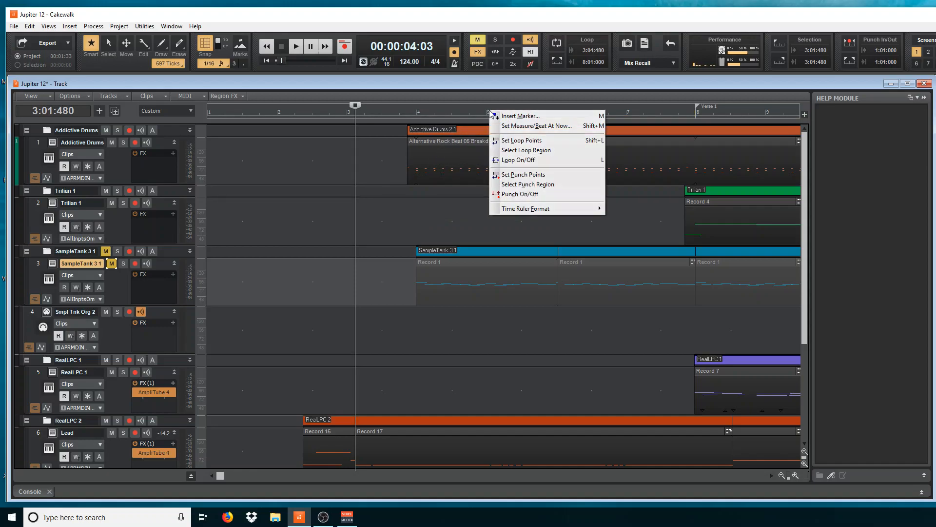
left_click(495, 161)
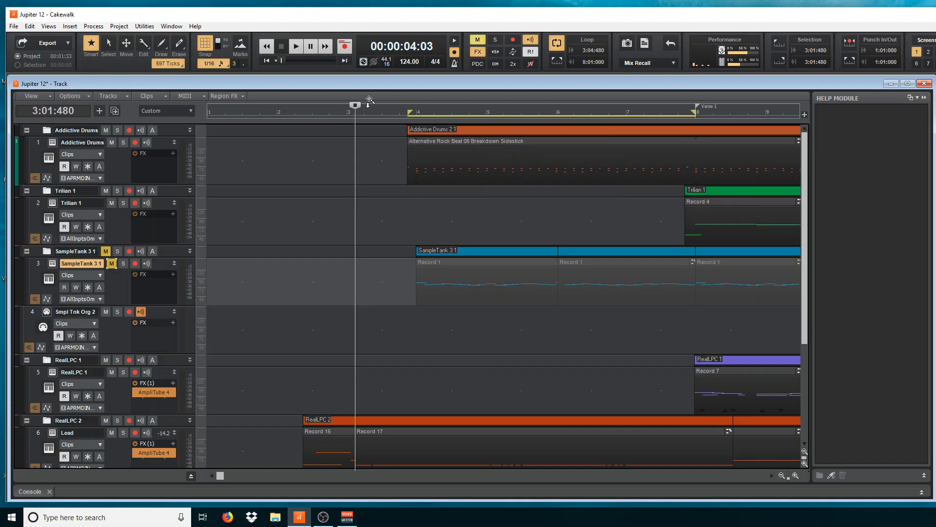
- Play the project, move the loop region's start to 4:01:000 during playback, and stop the transport
left_click(296, 47)
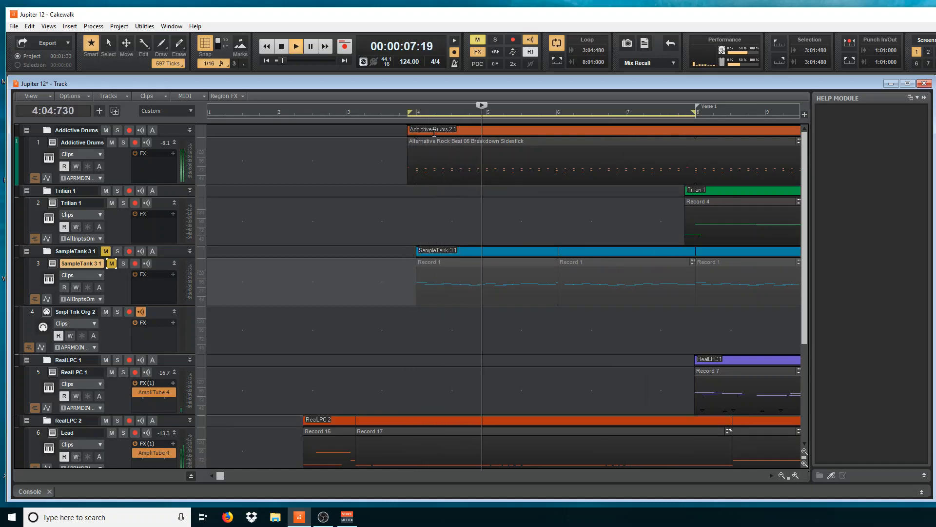
left_click_drag(411, 107, 419, 110)
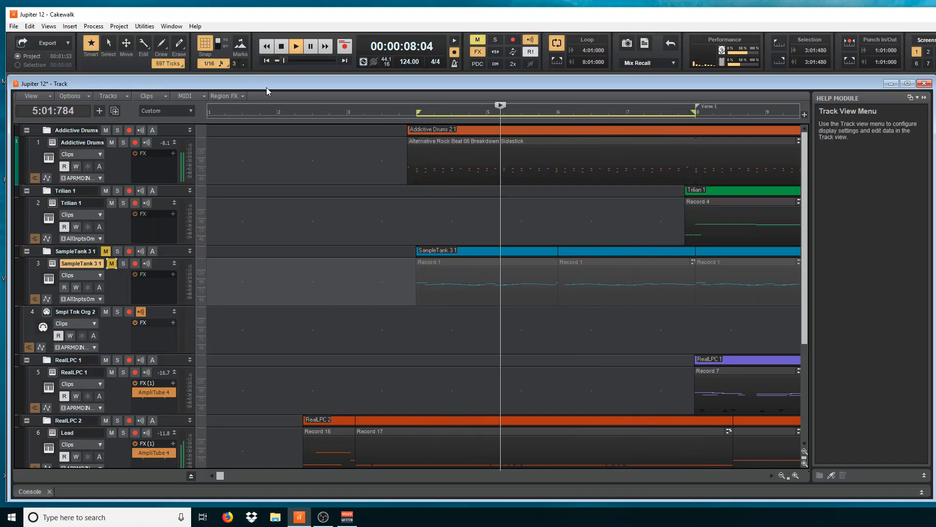
left_click(280, 46)
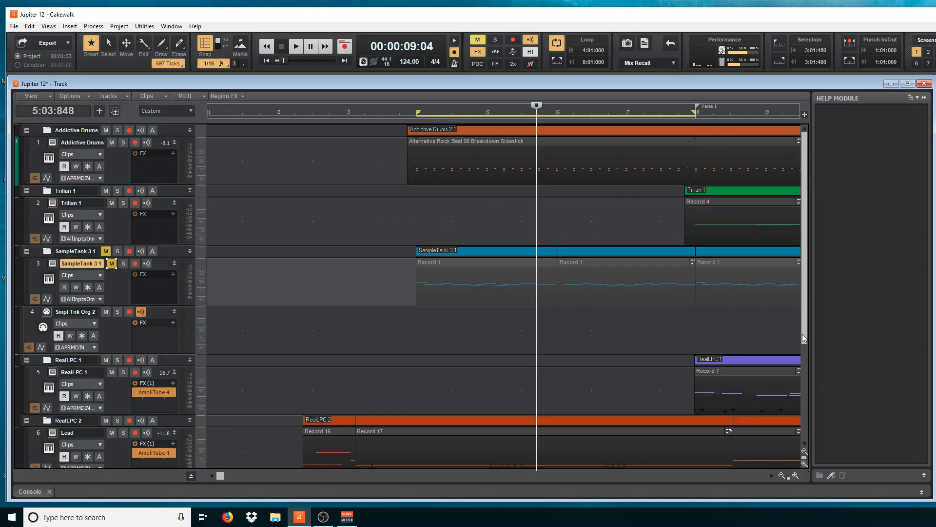
- Expand the collapsed plug-in browser below the help module to show the instruments list
left_click(923, 473)
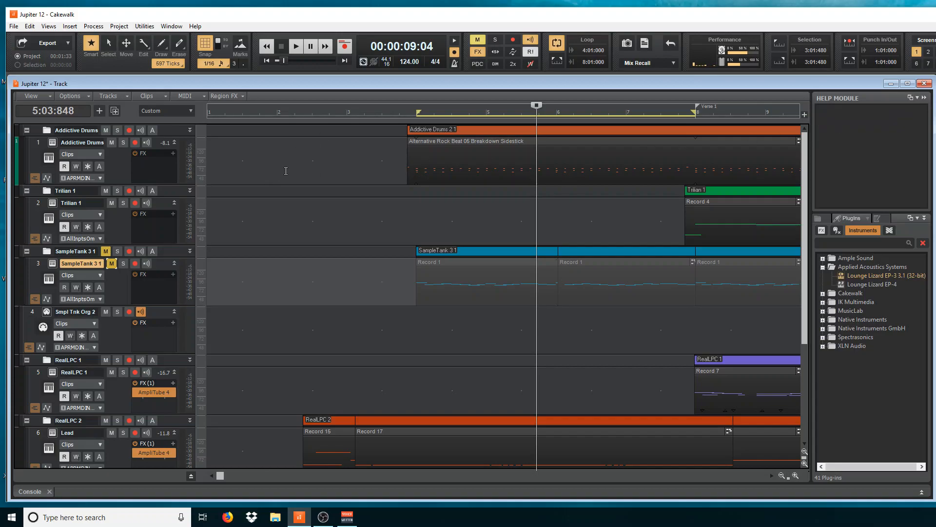
scroll(229, 192, "down", 3)
scroll(230, 192, "up", 3)
- Review the Addictive Drums clip's commands and available MIDI effects without choosing one, and set the Now time to 3:03:720
right_click(429, 156)
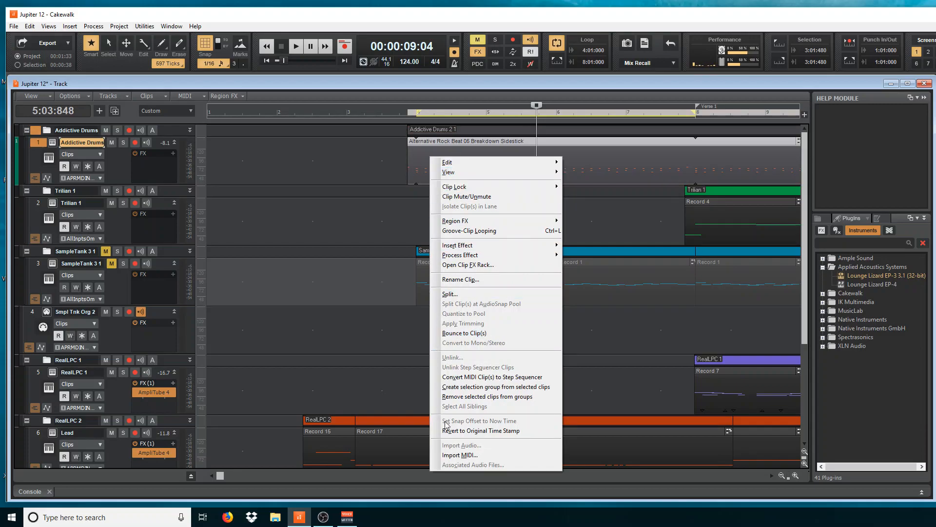
mouse_move(455, 175)
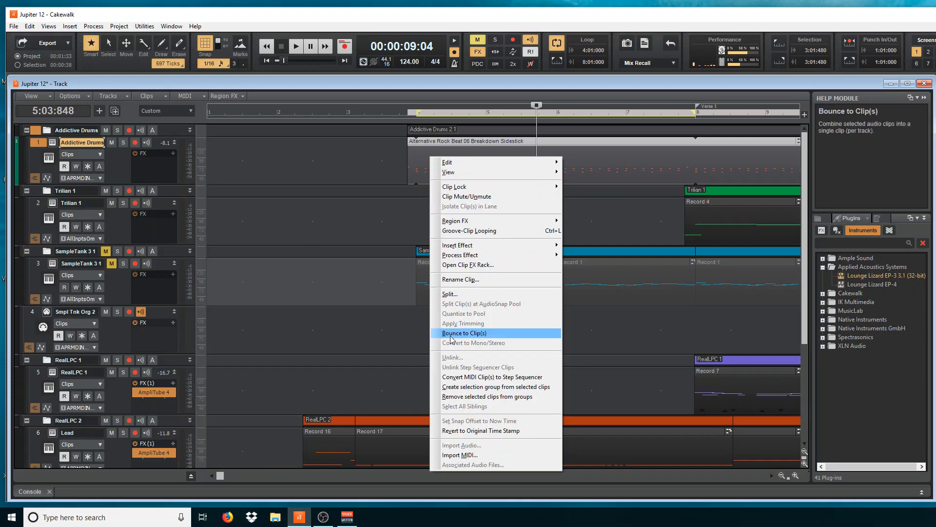
mouse_move(471, 249)
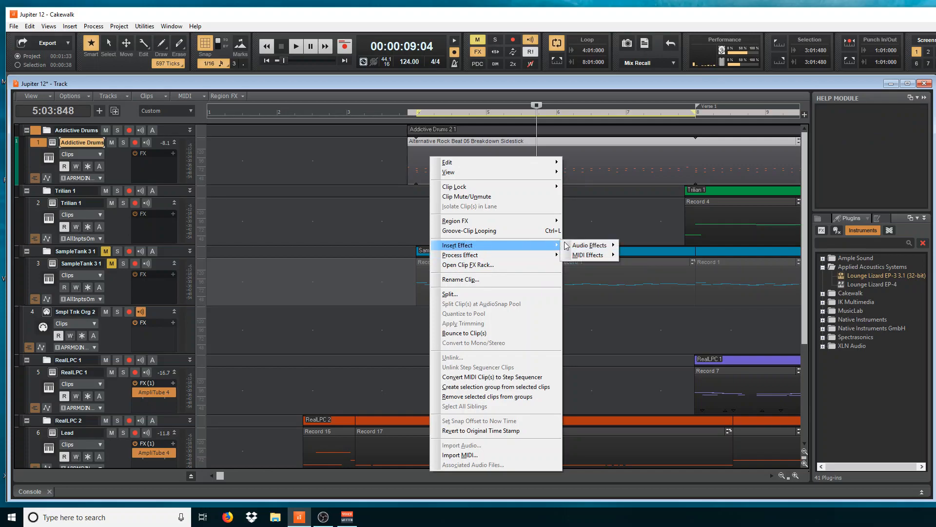
mouse_move(594, 246)
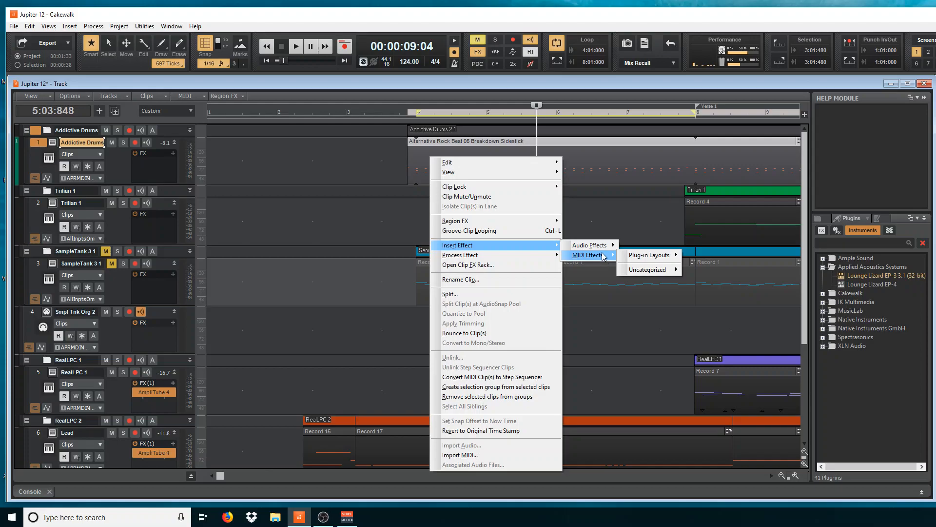
mouse_move(645, 256)
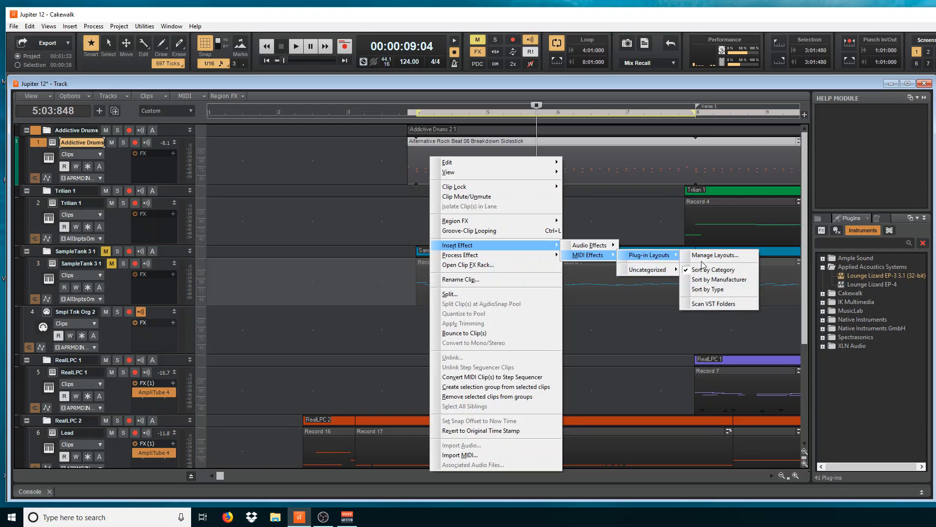
mouse_move(670, 275)
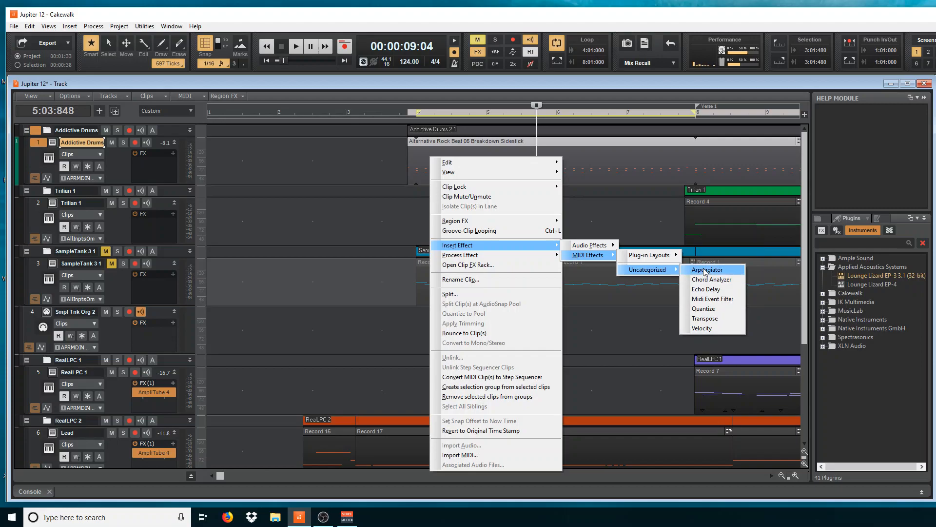
left_click(395, 239)
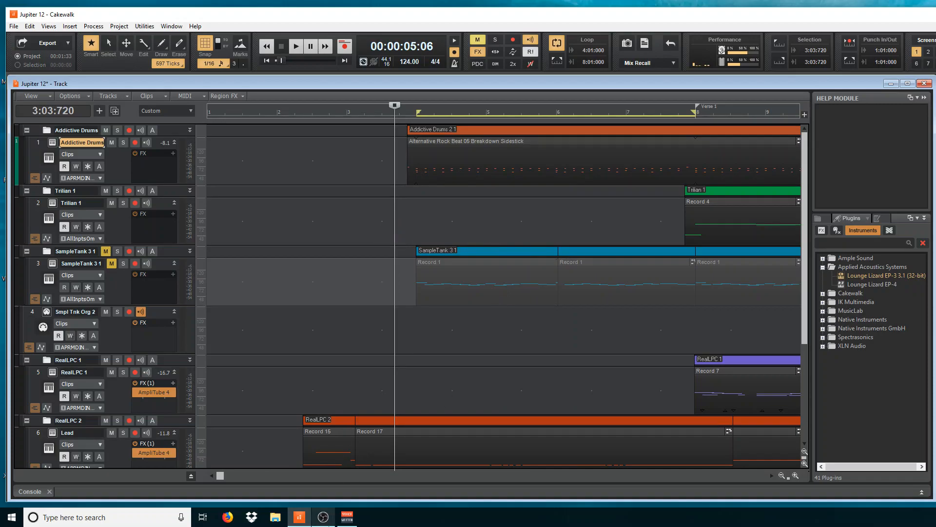
left_click(326, 520)
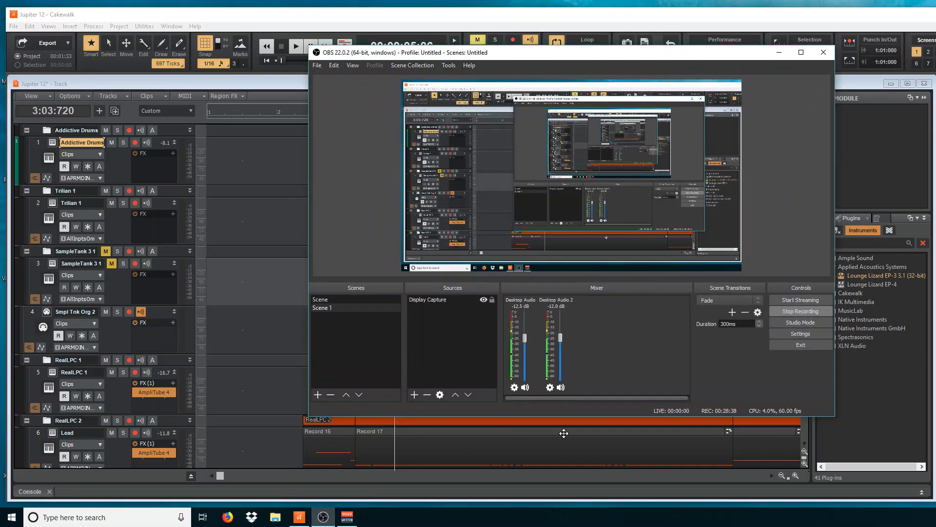